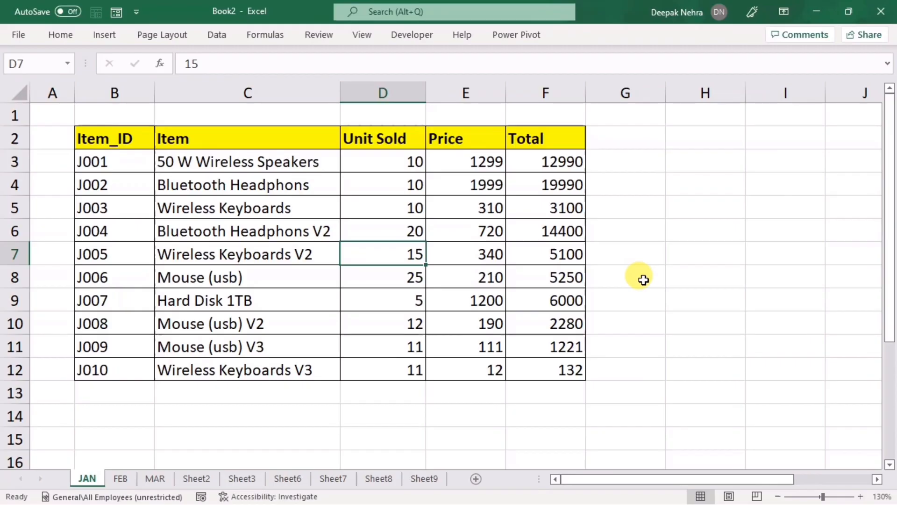
- Convert the item data range B2:F12 into a table with headers
key(ctrl+t)
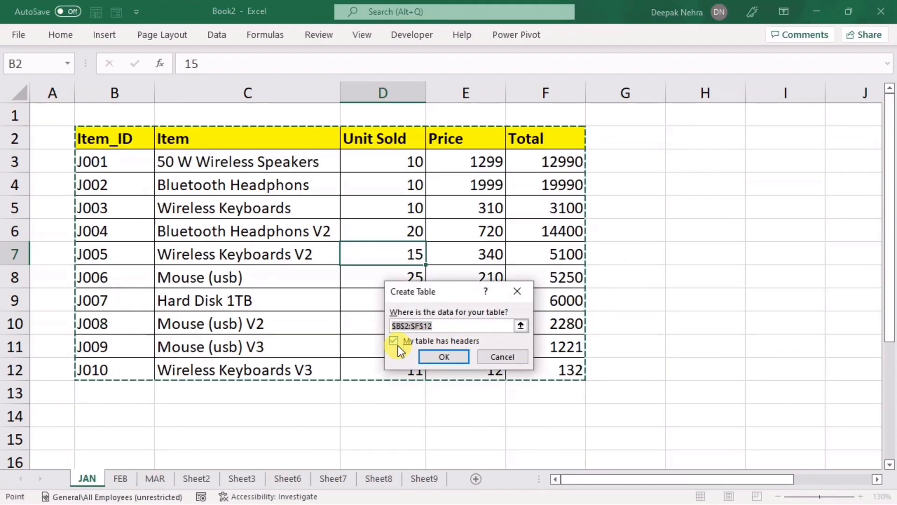
click(436, 357)
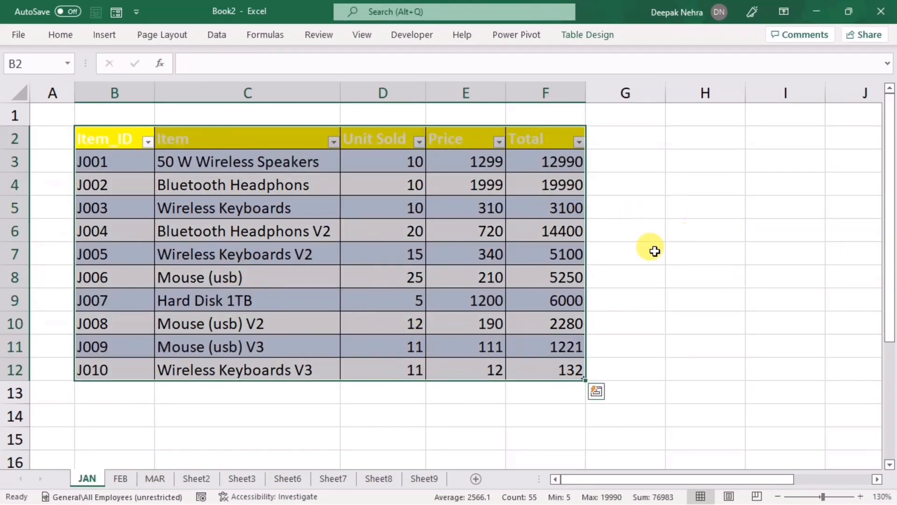
click(361, 227)
click(307, 258)
click(372, 228)
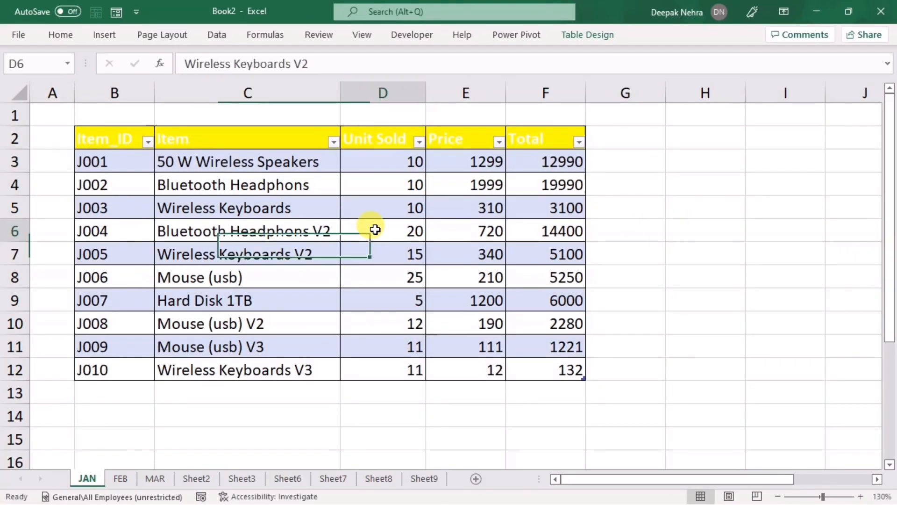
- Look at the table's design options with a table cell selected, and undo the table conversion
click(584, 40)
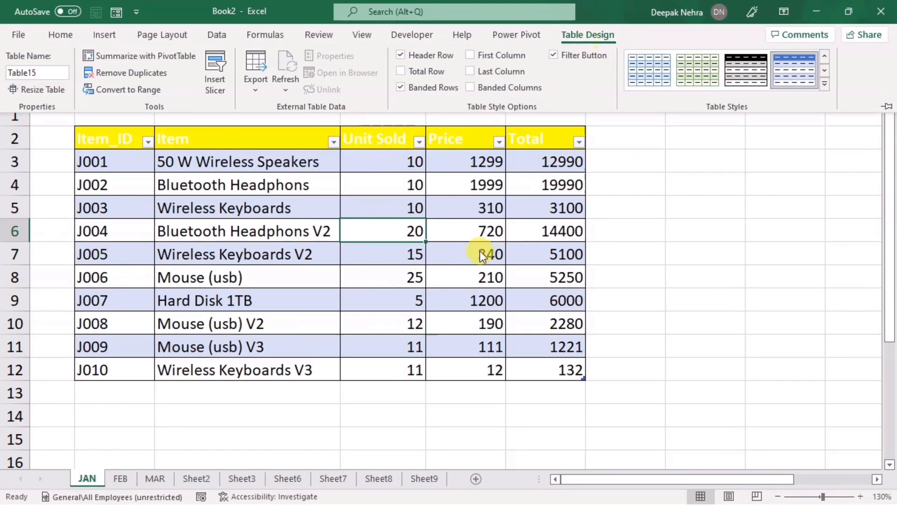
click(480, 250)
click(685, 248)
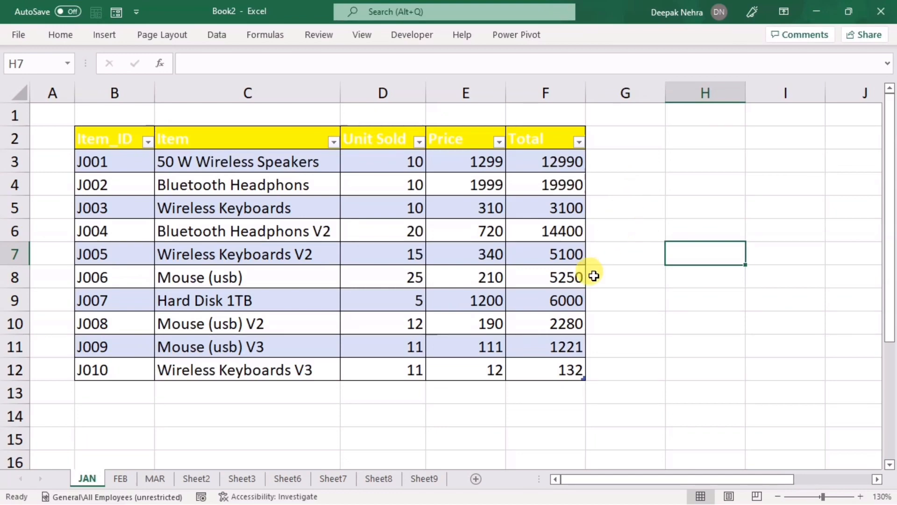
click(386, 260)
click(587, 36)
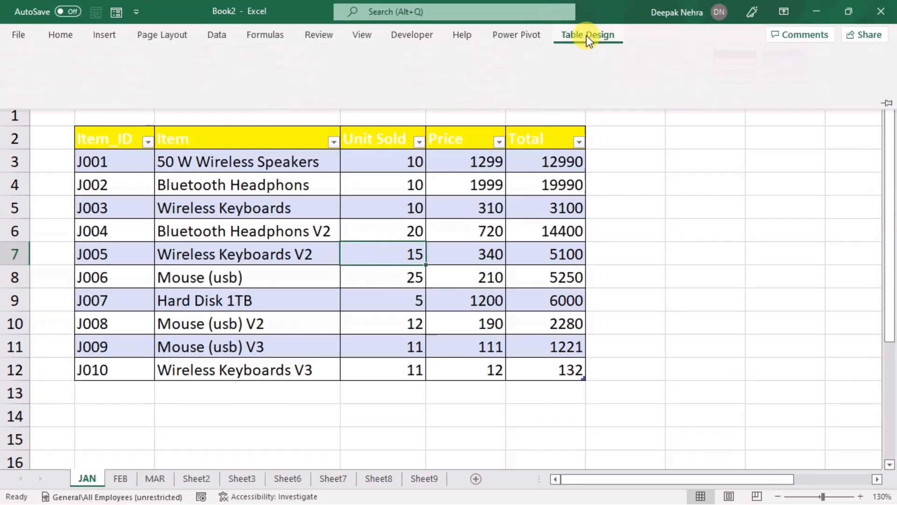
click(654, 245)
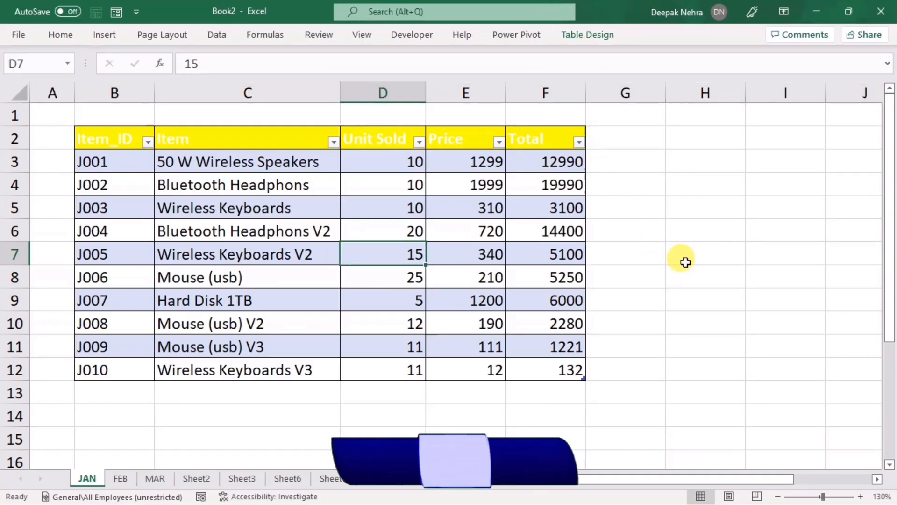
key(ctrl+z)
key(ctrl+z)
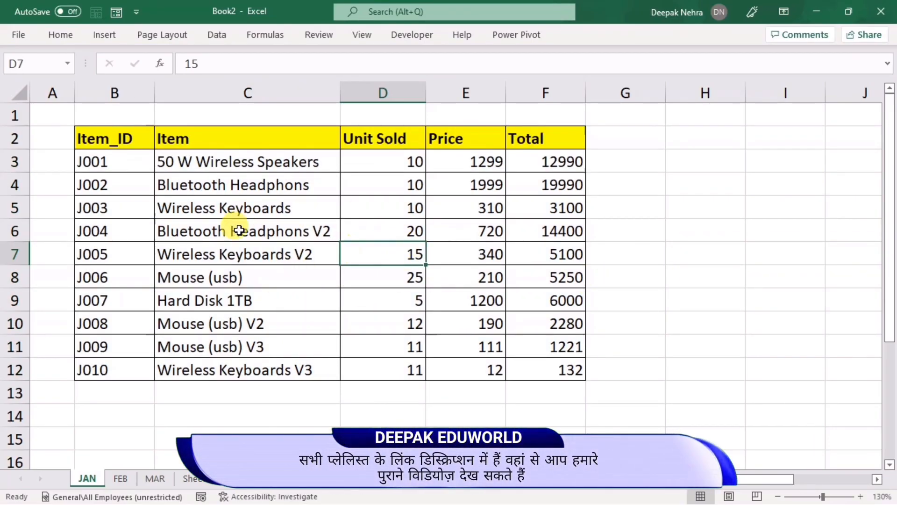
- Format the range B2:F12 as a table with headers, using the black-header style from the Light group
click(377, 230)
click(68, 36)
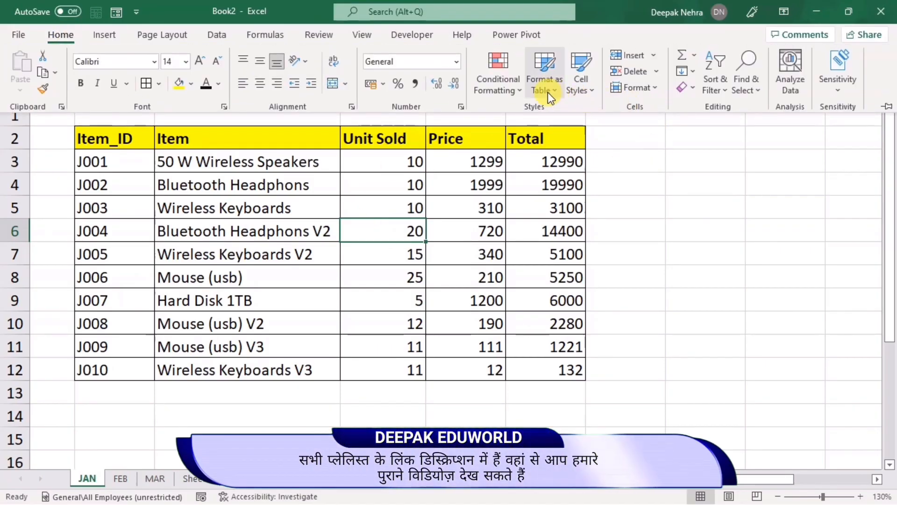
click(548, 91)
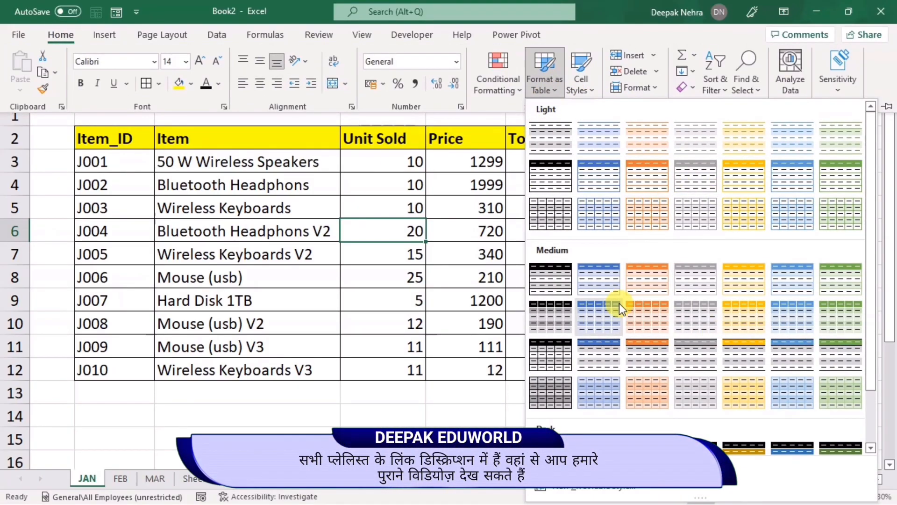
click(547, 178)
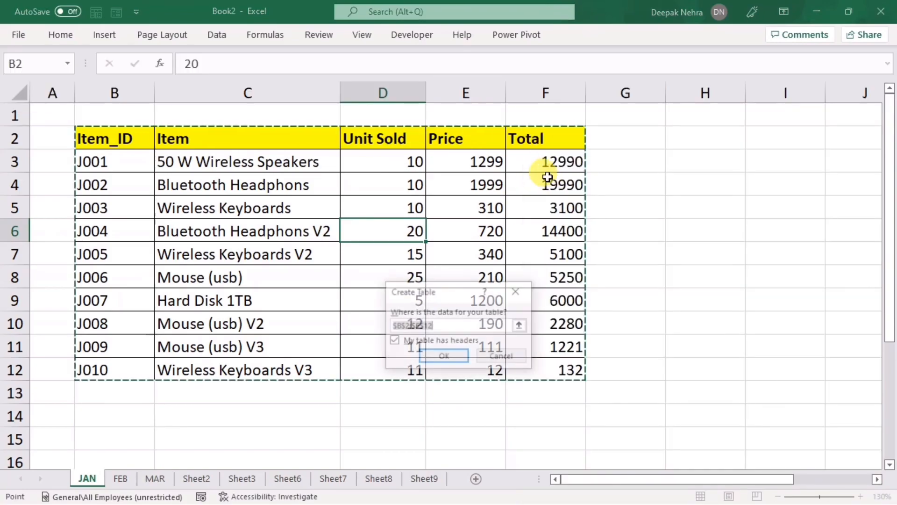
click(444, 356)
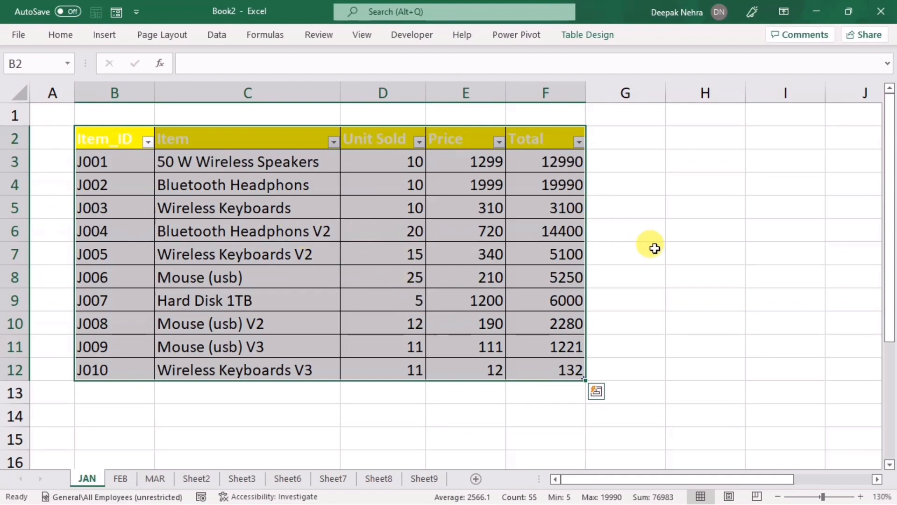
click(625, 263)
click(451, 254)
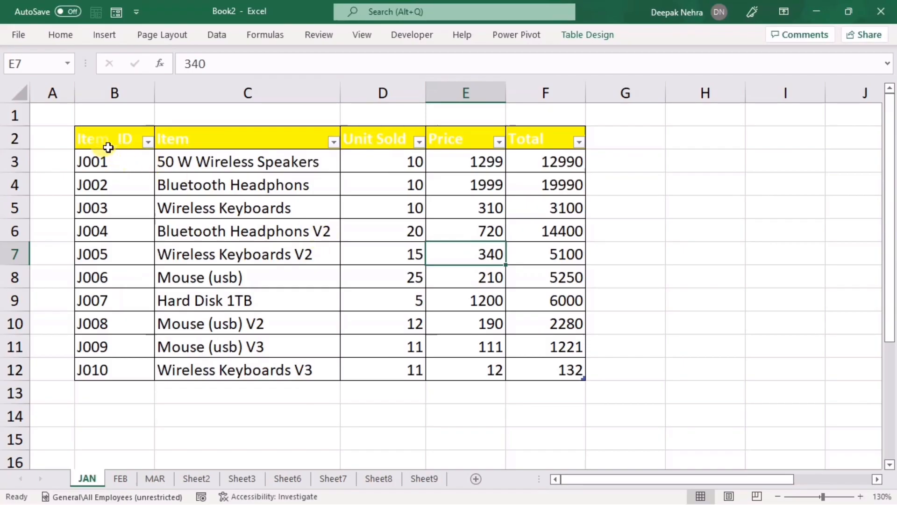
- Set the font colour of the table's header row B2:F2 to black
drag(108, 143, 519, 138)
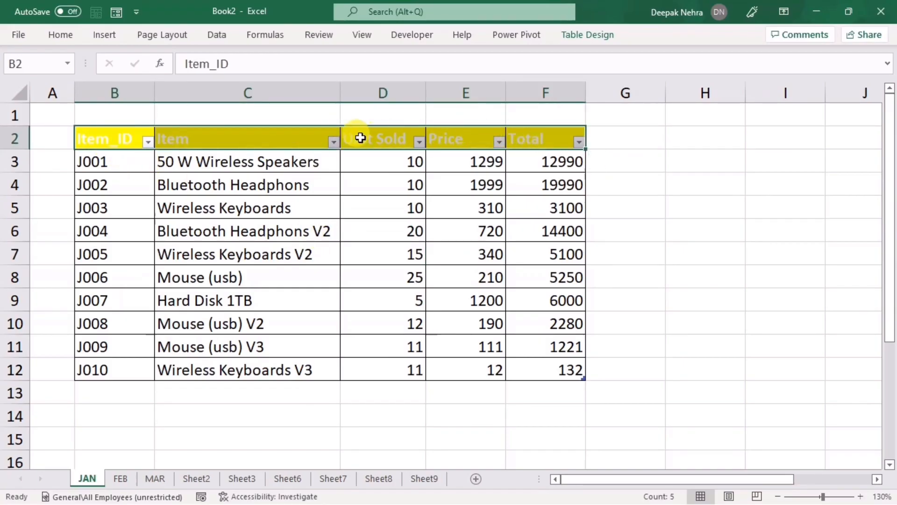
right_click(361, 139)
click(383, 278)
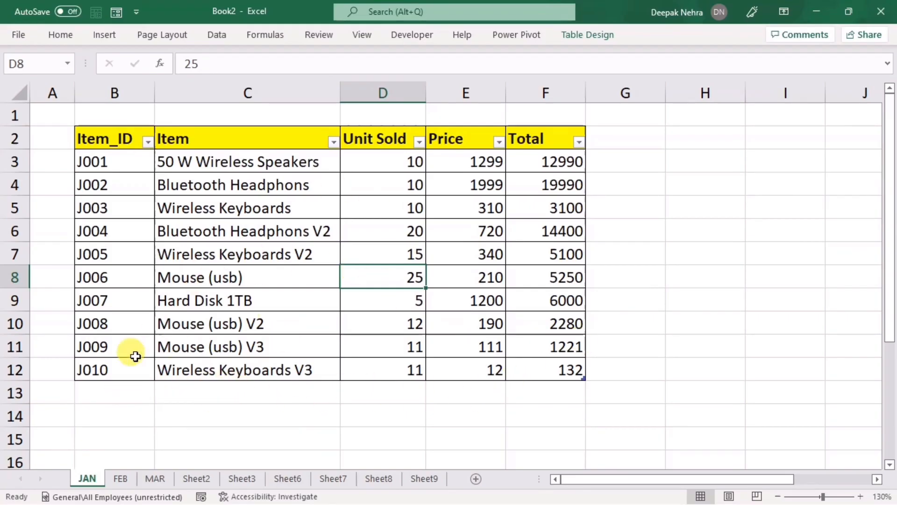
- Turn on the Total Row for the table
click(119, 392)
drag(119, 392, 546, 393)
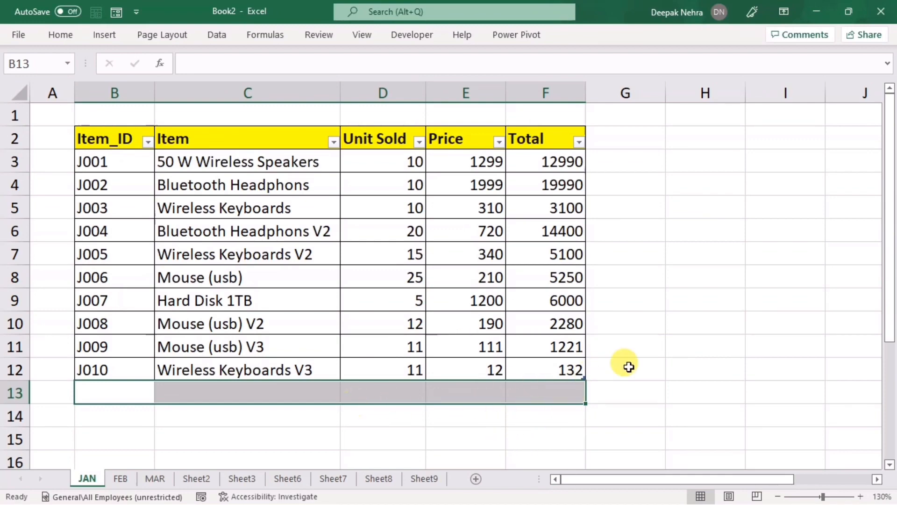
click(383, 231)
click(588, 34)
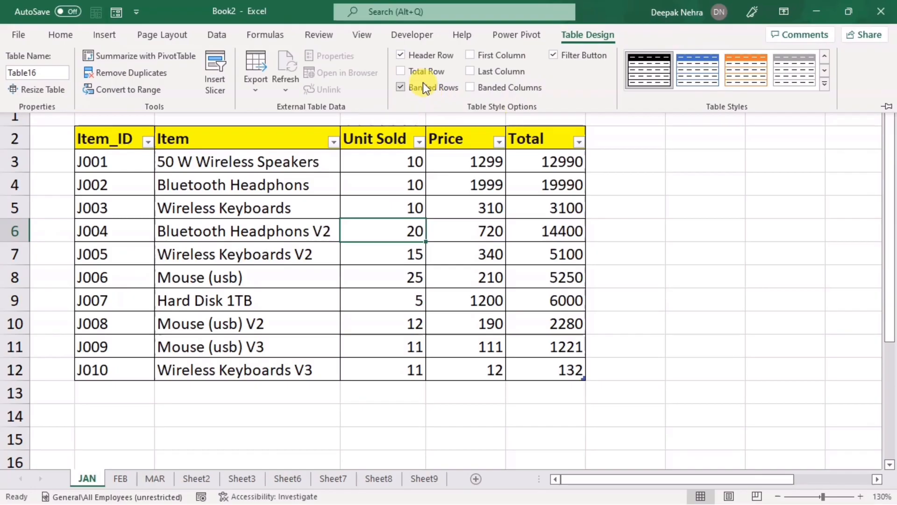
click(402, 71)
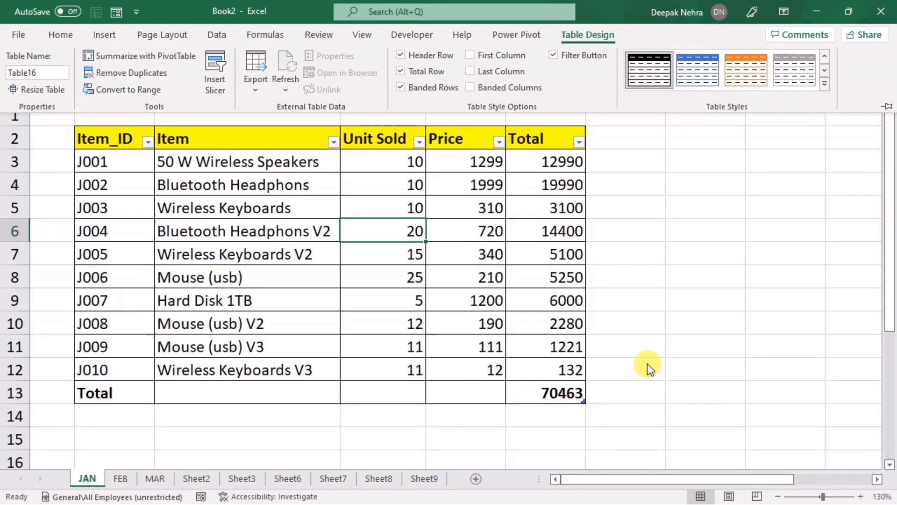
- Switch the Total column's summary function in F13 to Average, and finally to Max
click(540, 391)
click(540, 392)
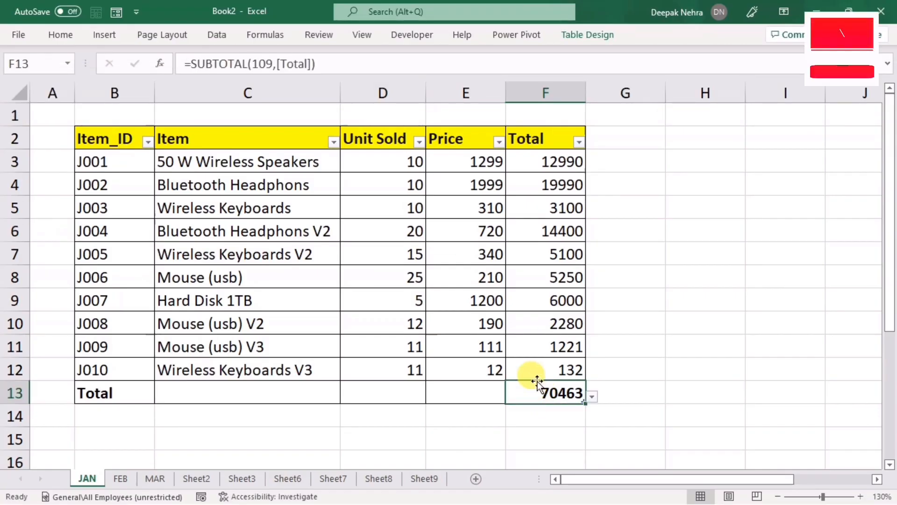
drag(529, 159, 538, 362)
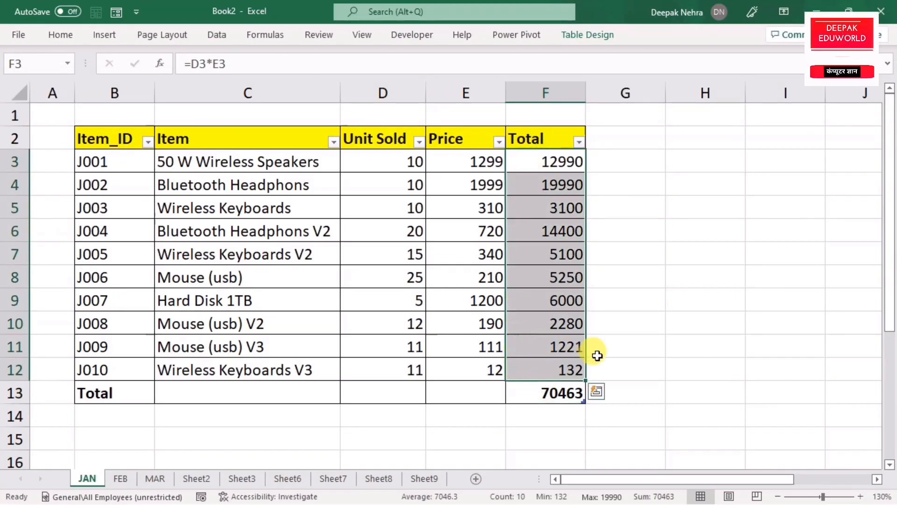
click(549, 395)
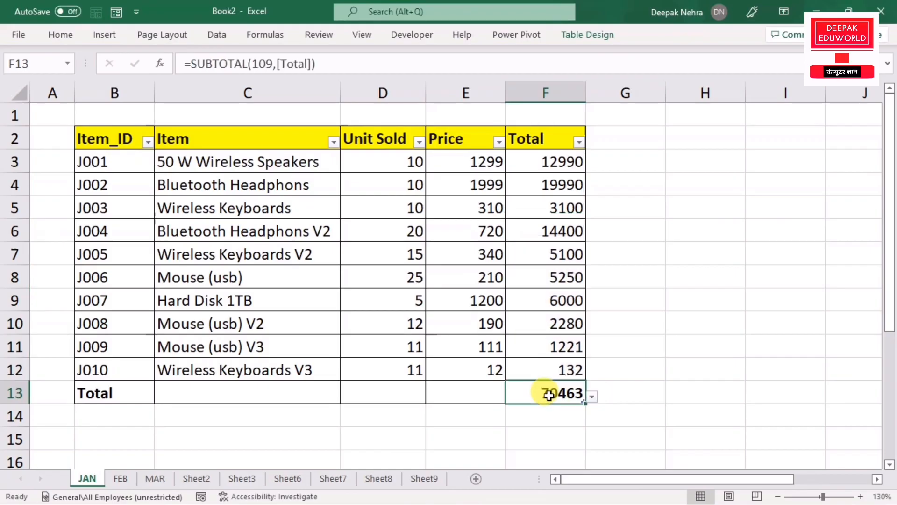
click(592, 398)
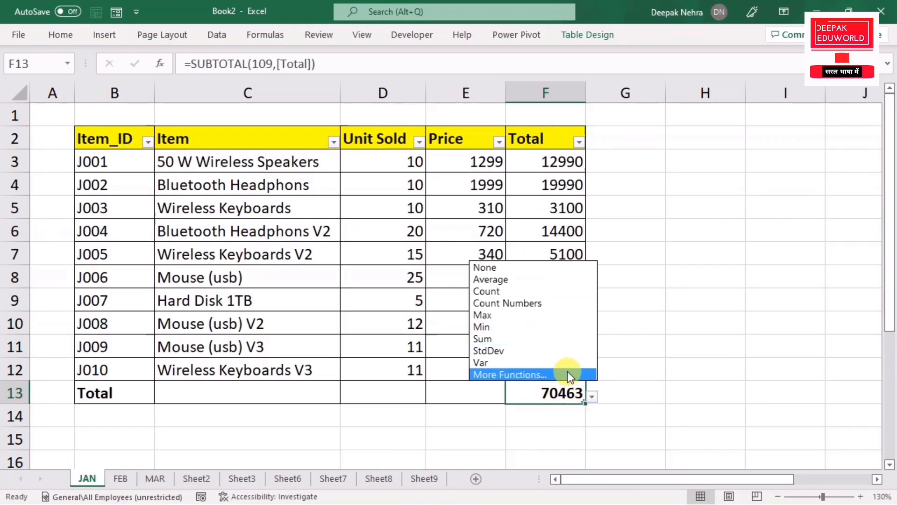
click(498, 279)
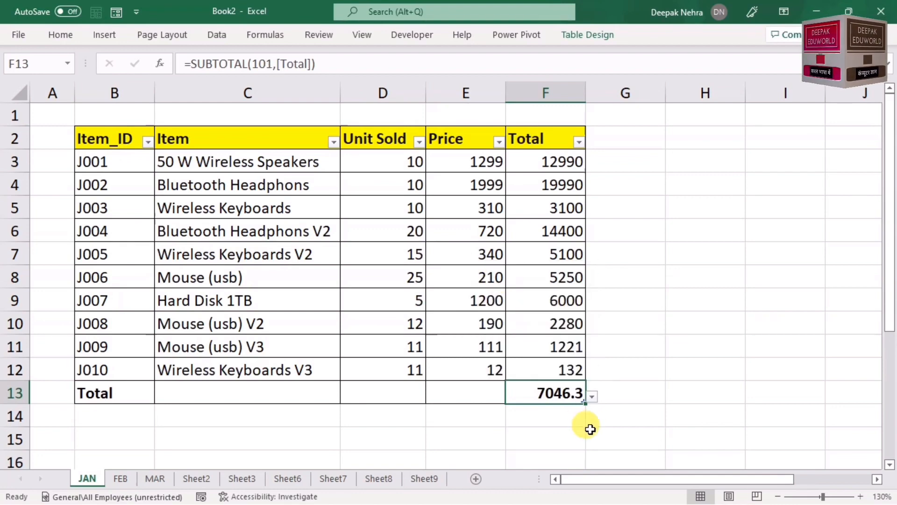
click(591, 397)
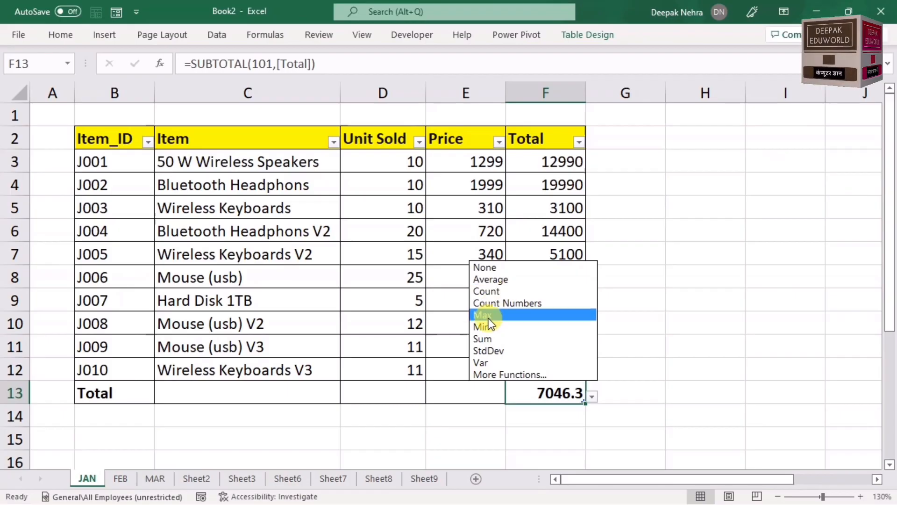
key(Escape)
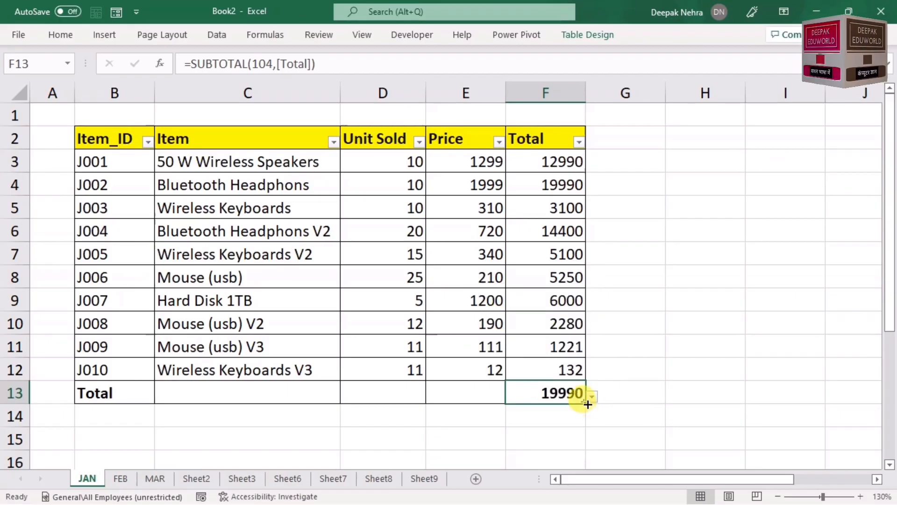
- Set the Unit Sold column's summary function in D13 to Sum
click(424, 394)
click(454, 397)
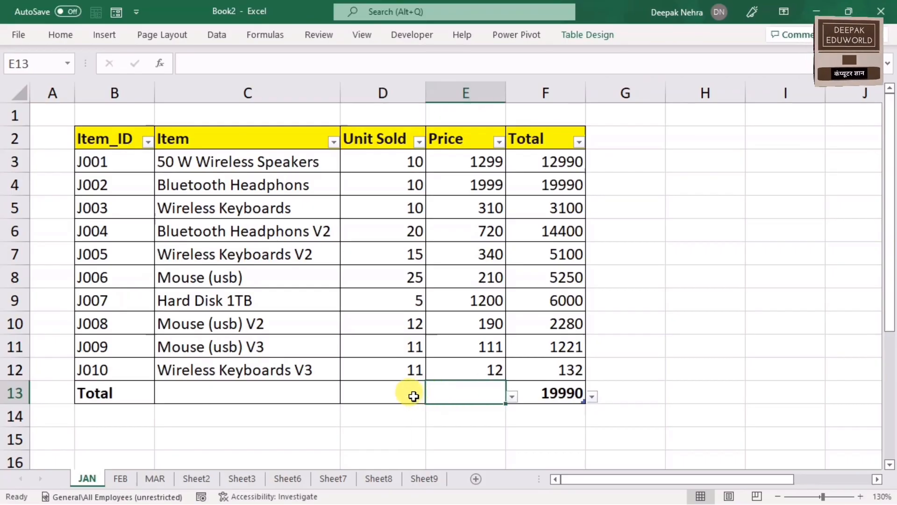
click(415, 395)
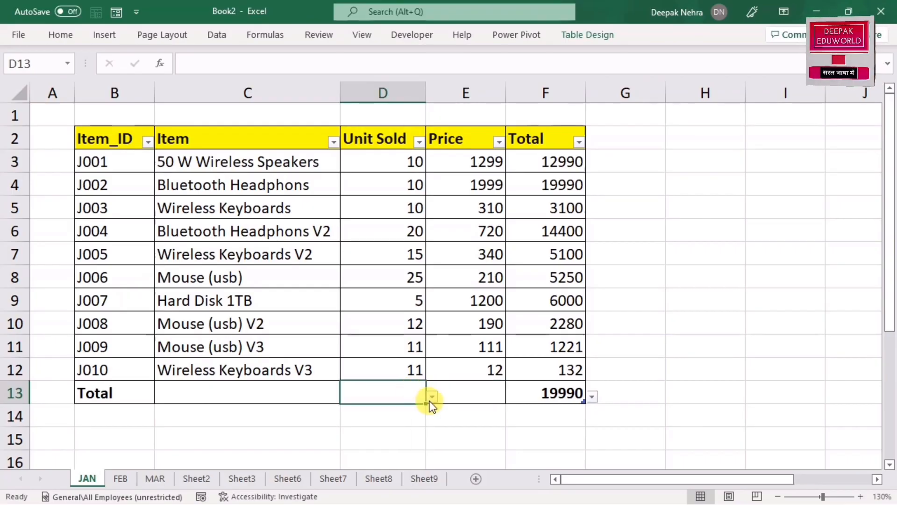
click(432, 397)
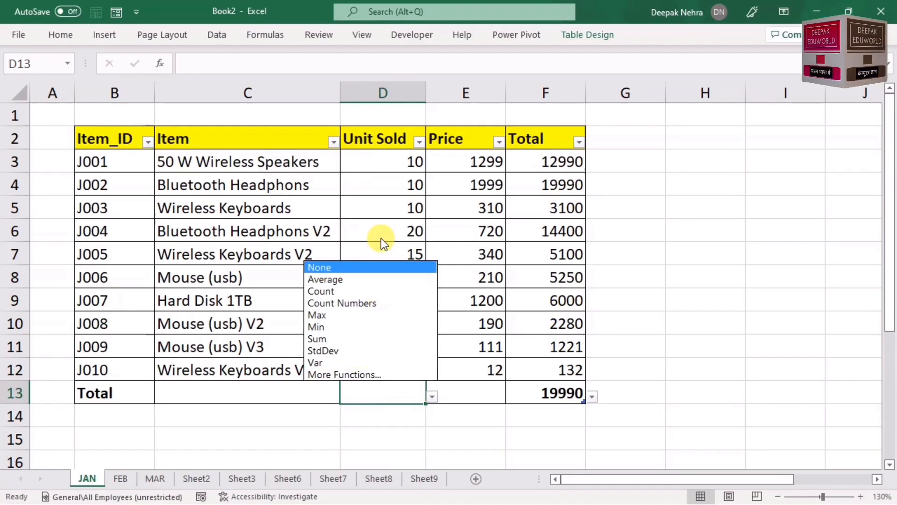
click(329, 341)
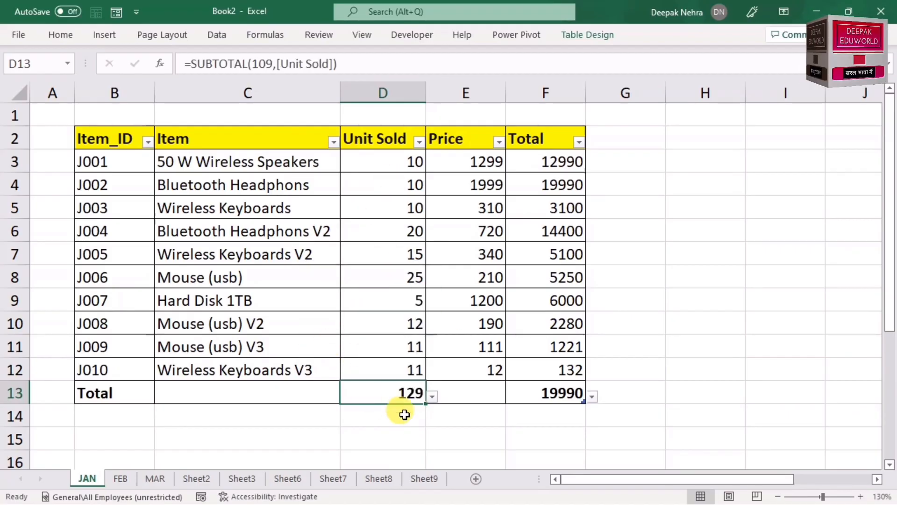
- Set the Price column's summary function in E13 to Average
click(470, 392)
click(507, 396)
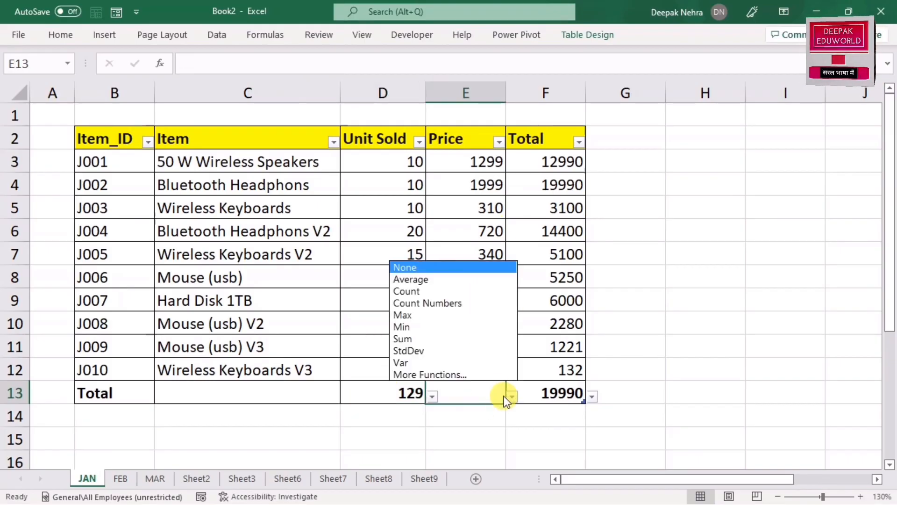
click(412, 279)
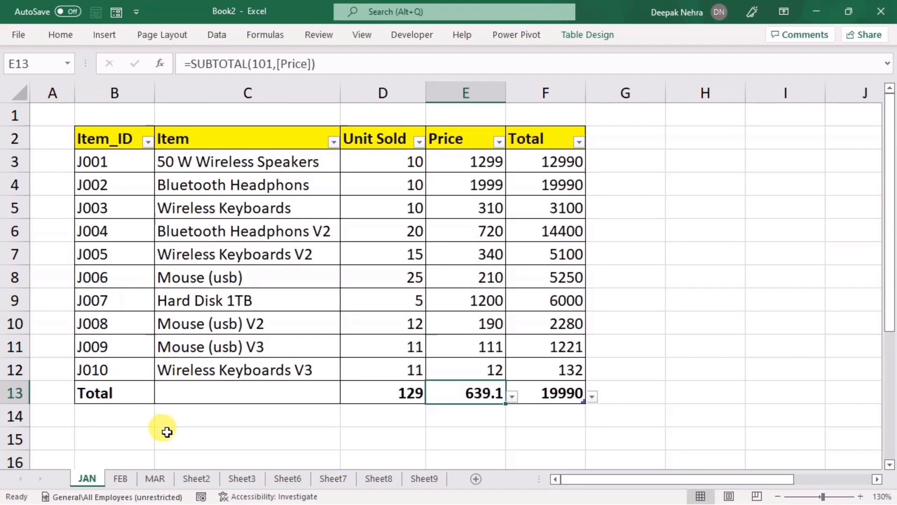
drag(111, 395, 526, 395)
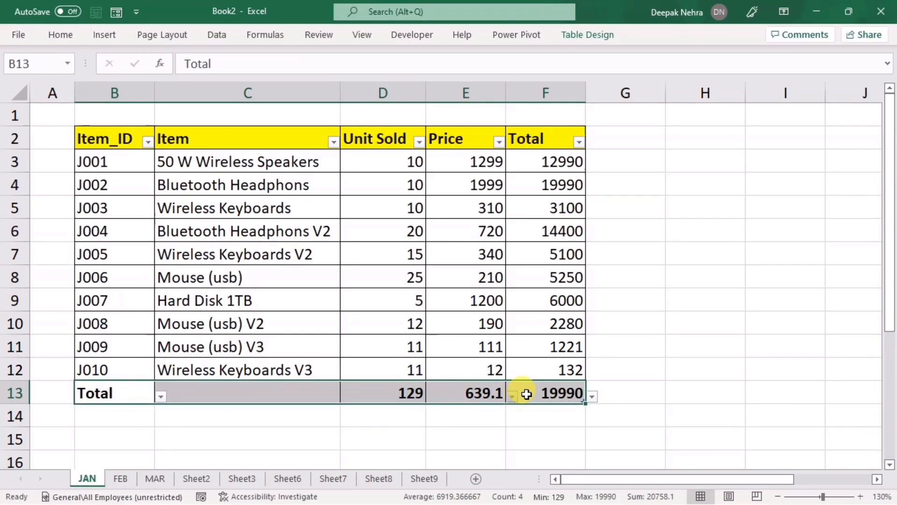
click(729, 377)
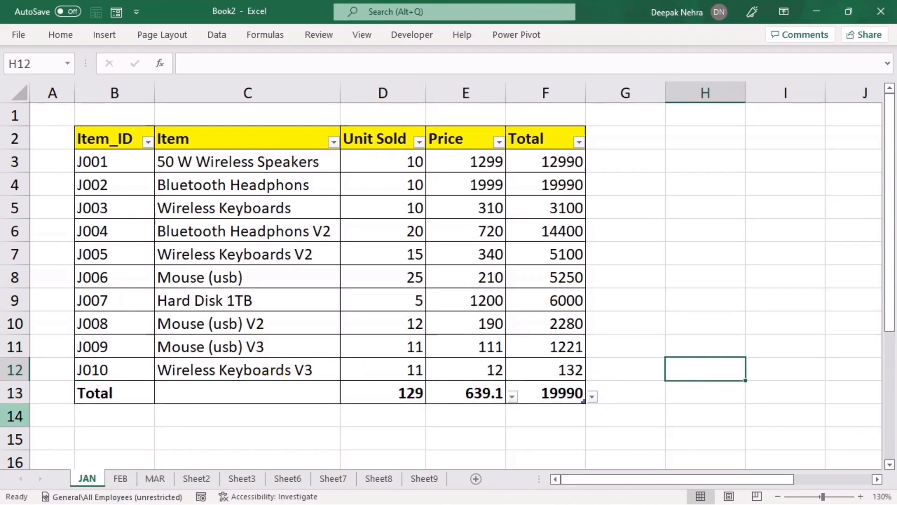
click(124, 371)
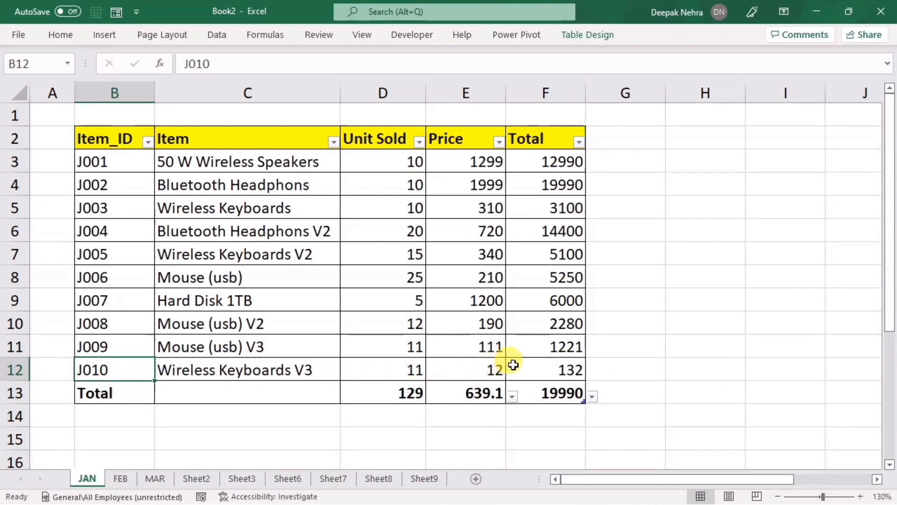
click(531, 367)
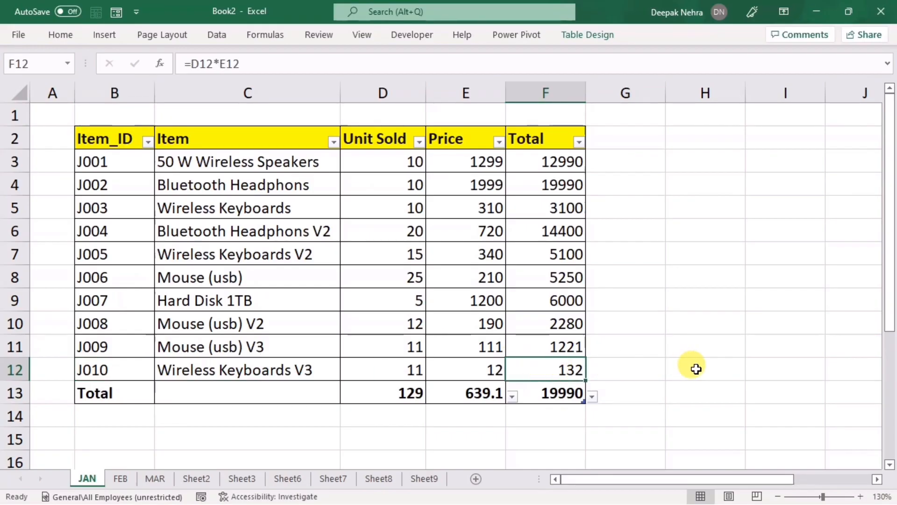
- Add a table row above the total row with J011, xyz, 11 units sold and price 344, followed by a blank row
key(Tab)
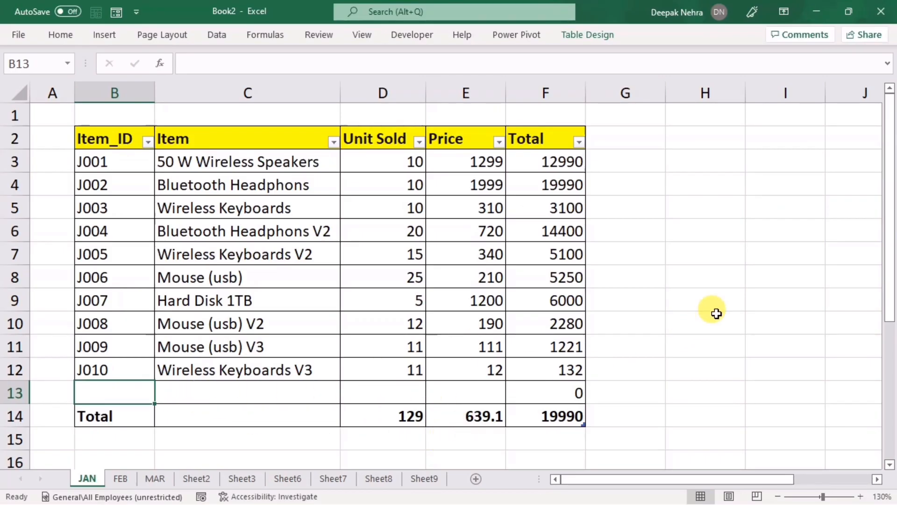
text(J)
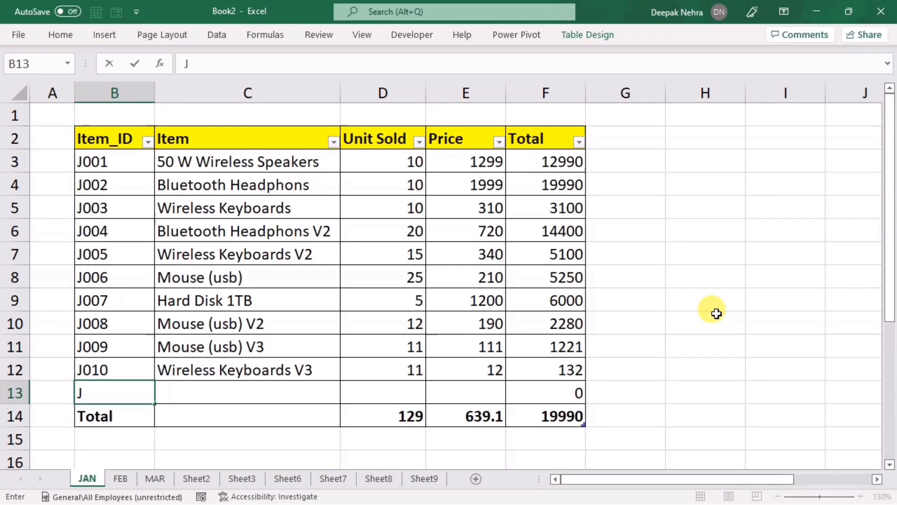
text(011)
key(Tab)
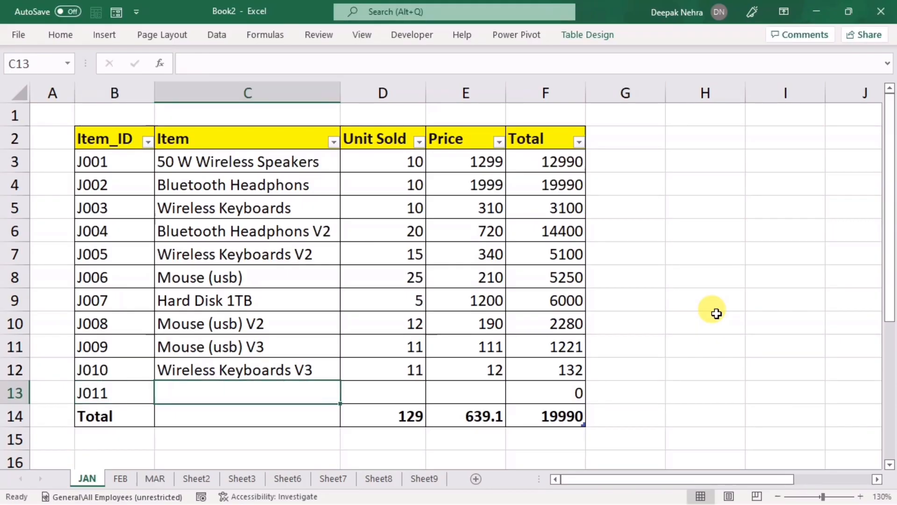
text(xyz)
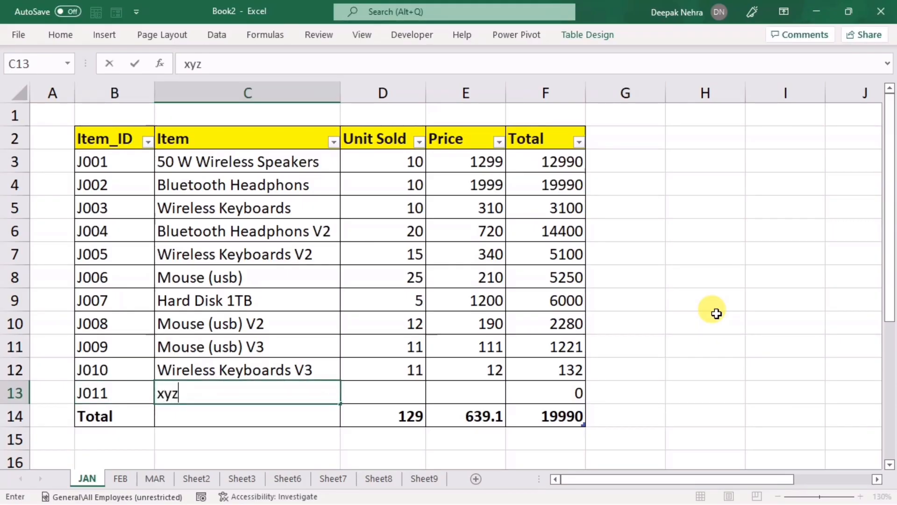
key(Tab)
text(11)
key(Tab)
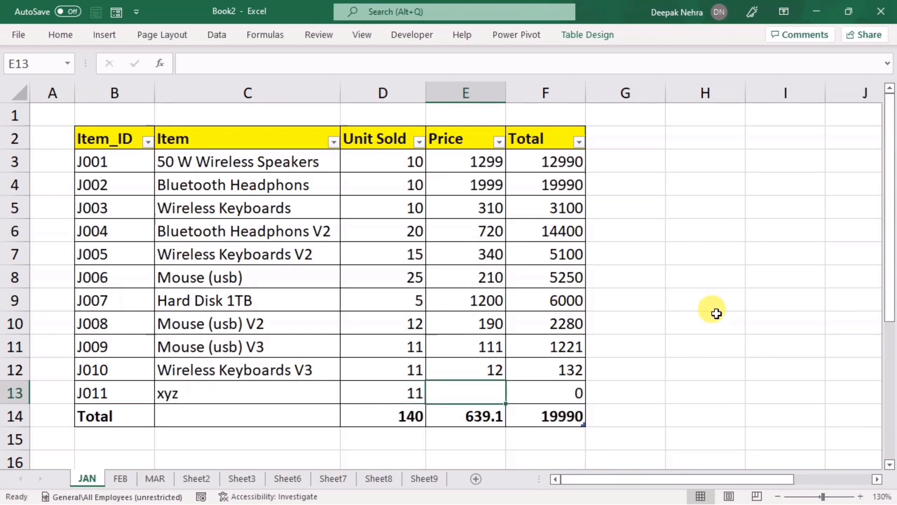
text(3)
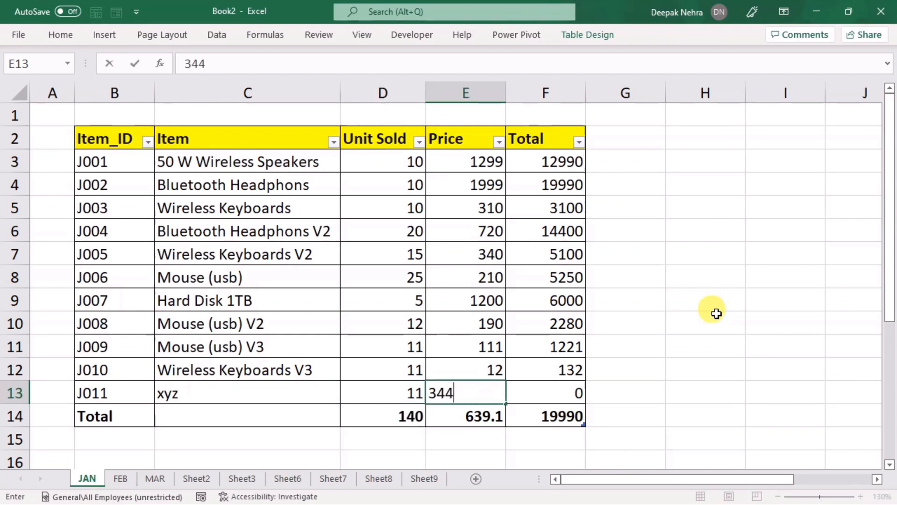
text(44)
key(Tab)
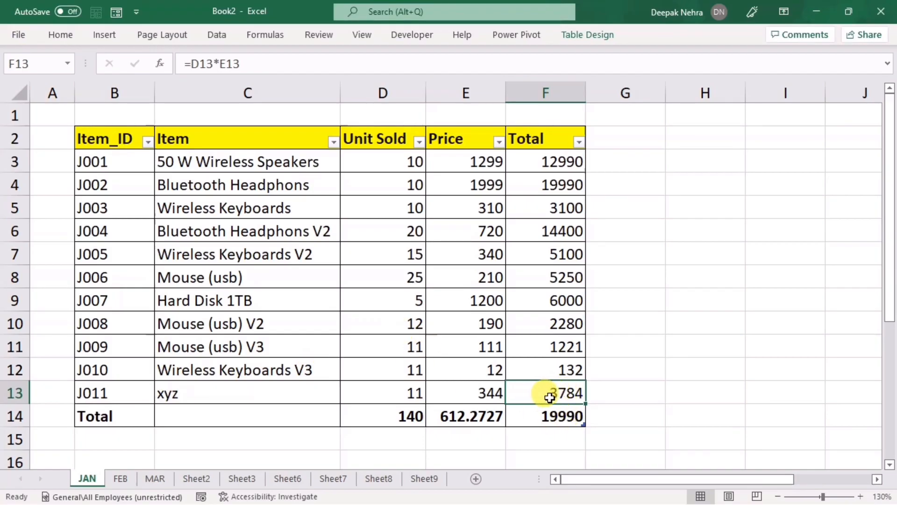
key(Tab)
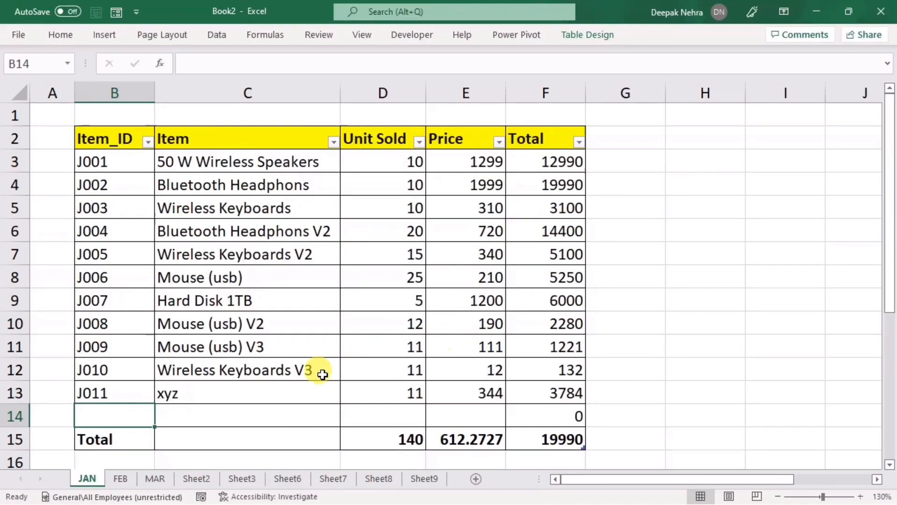
click(116, 476)
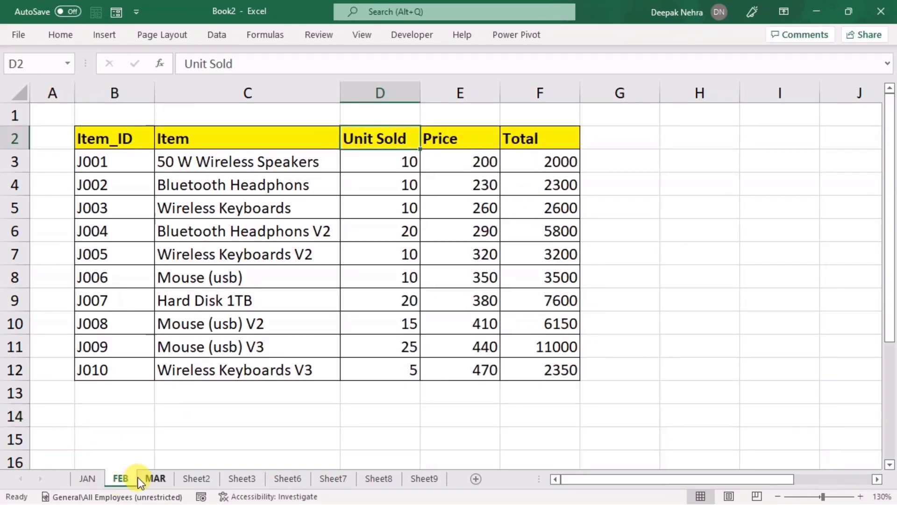
click(140, 478)
click(120, 478)
click(86, 478)
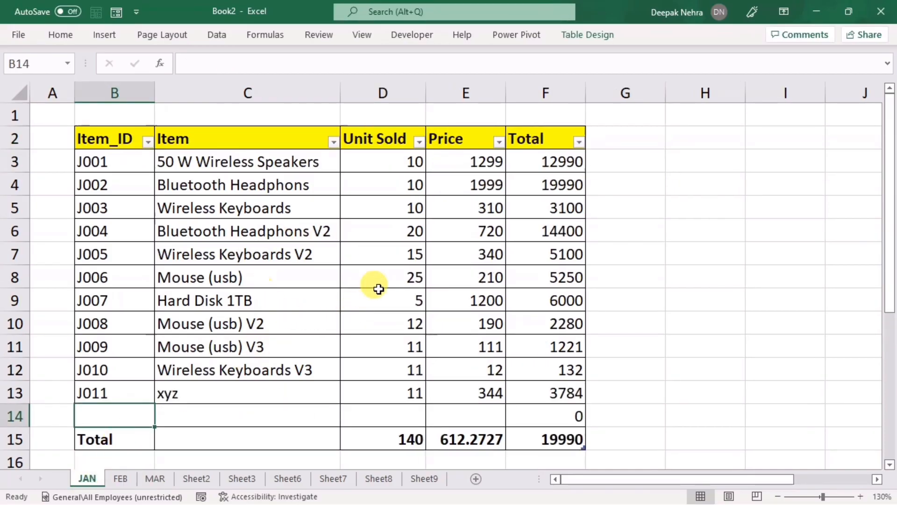
- Rename the table on the JAN sheet as JAN
click(360, 269)
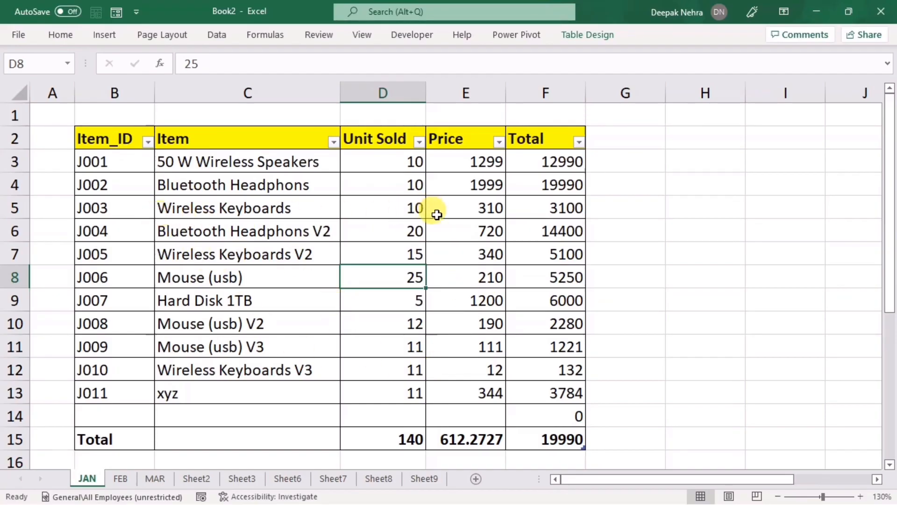
click(591, 35)
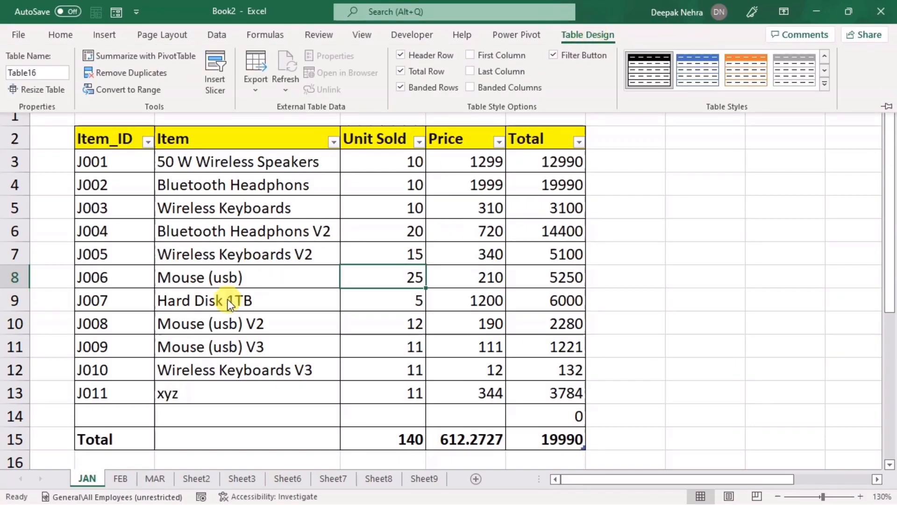
click(52, 73)
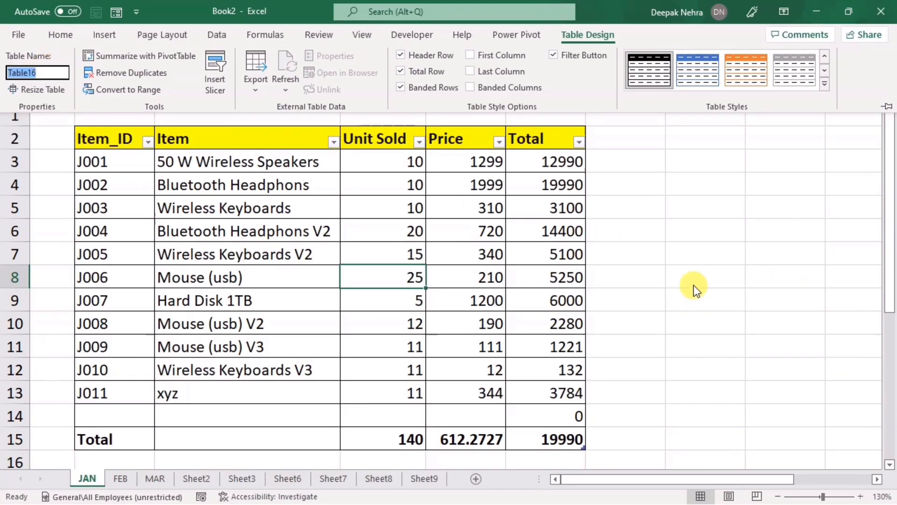
text(JAN)
key(Return)
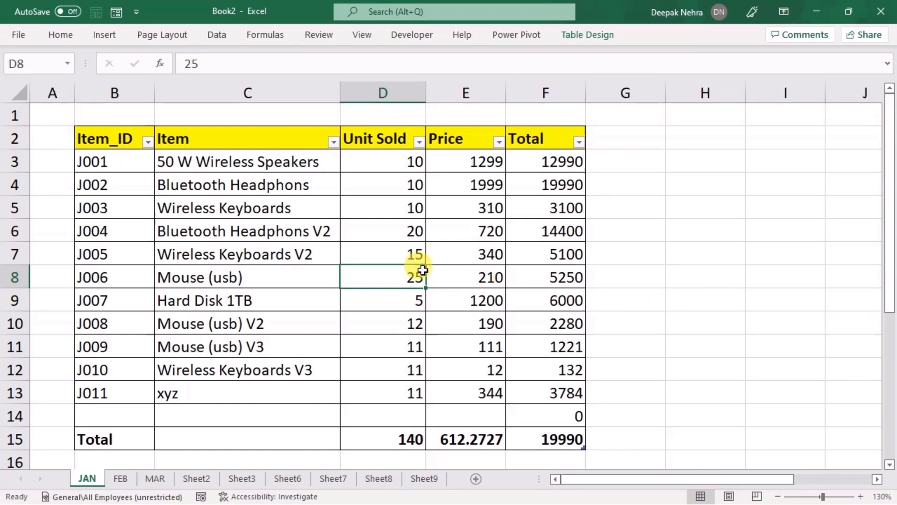
- Convert the FEB sheet's range B2:F12 into a table with headers and apply the first, uncoloured Light table style
click(116, 480)
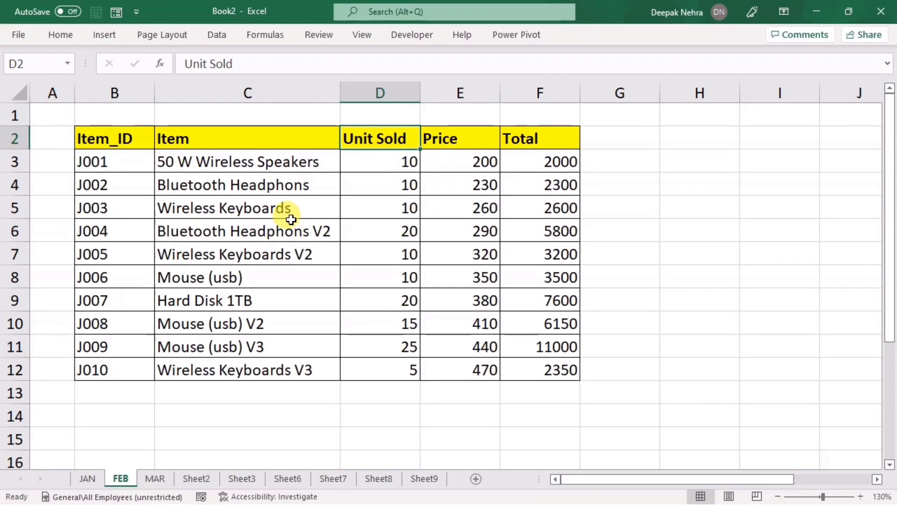
click(306, 215)
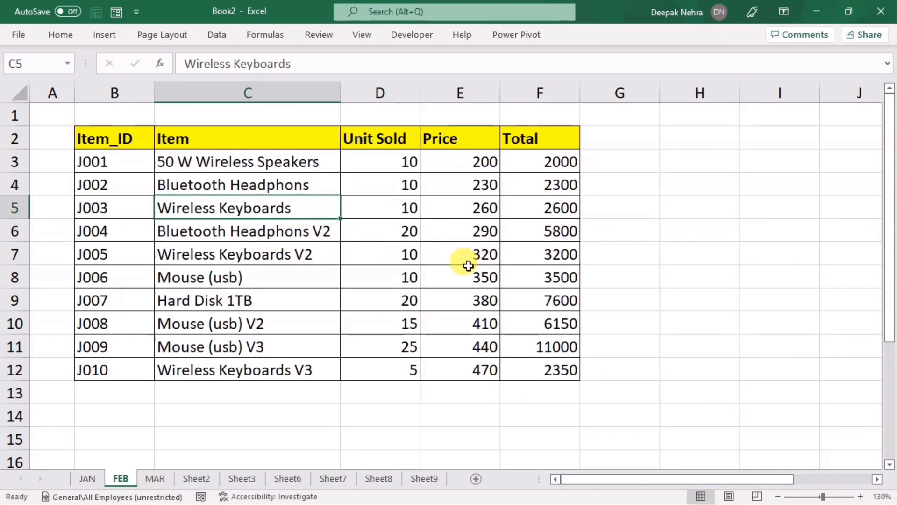
key(ctrl+t)
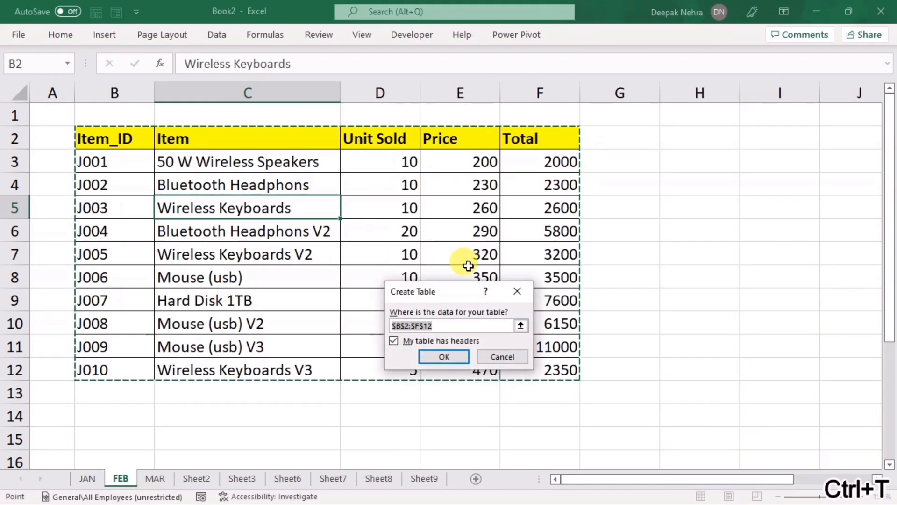
click(443, 357)
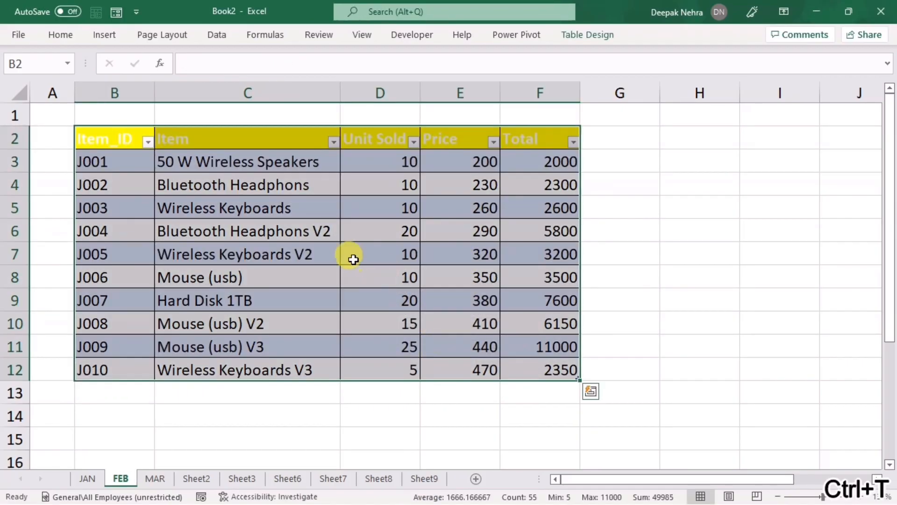
click(587, 35)
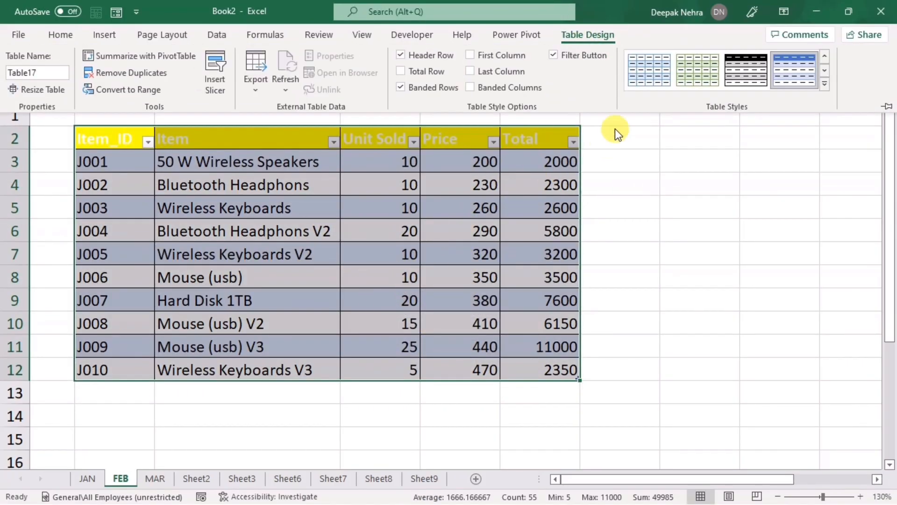
click(824, 87)
click(565, 88)
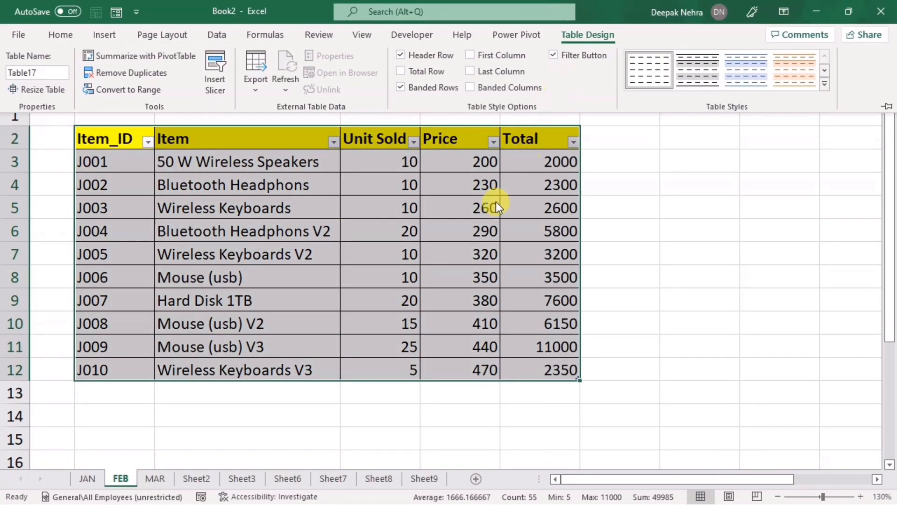
- Rename the table on the FEB sheet as FEB
click(51, 73)
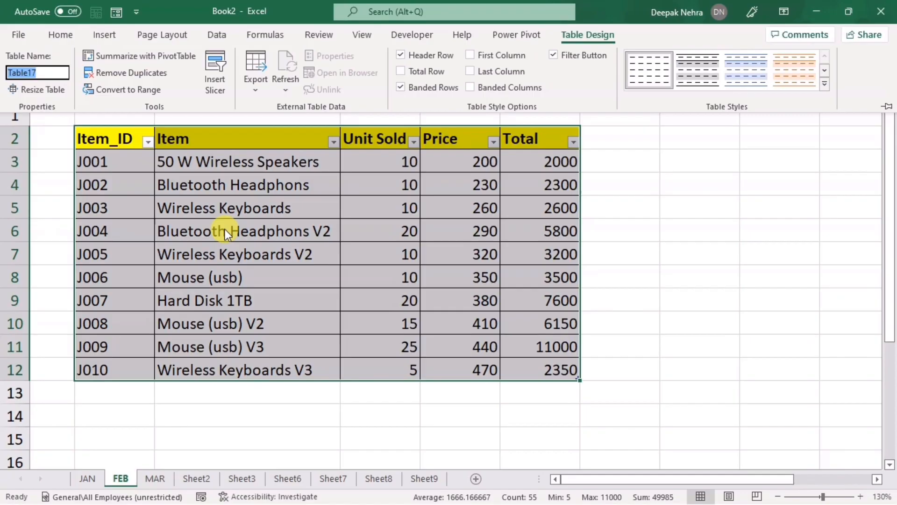
text(FEB)
key(Return)
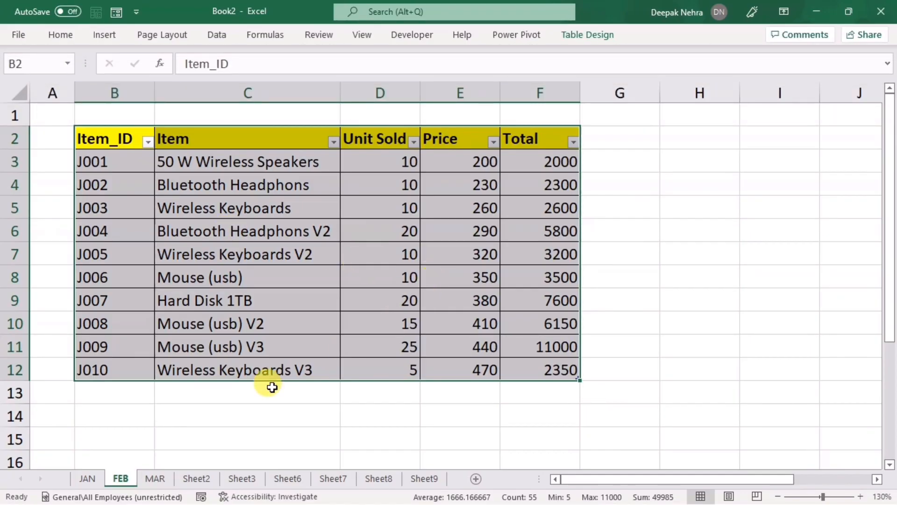
- Convert the MAR sheet's sales data into a table with headers and apply the first, uncoloured Light table style
click(154, 478)
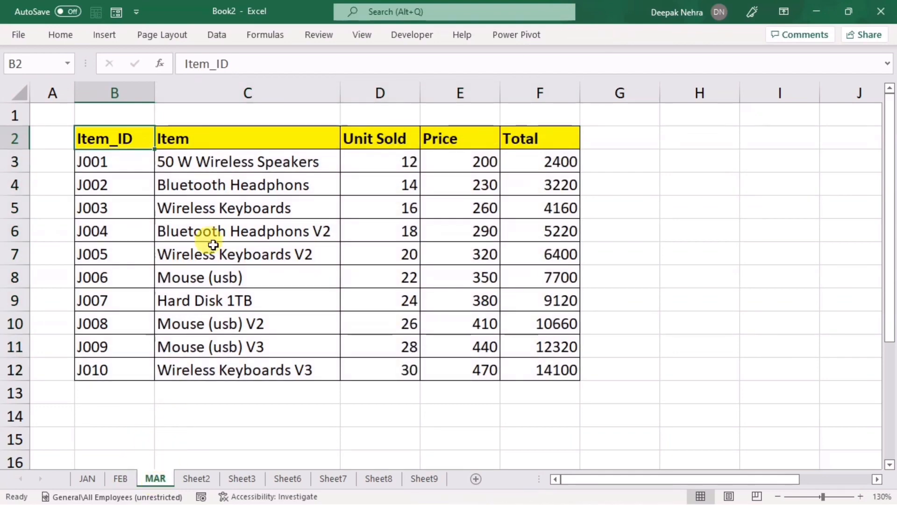
click(243, 255)
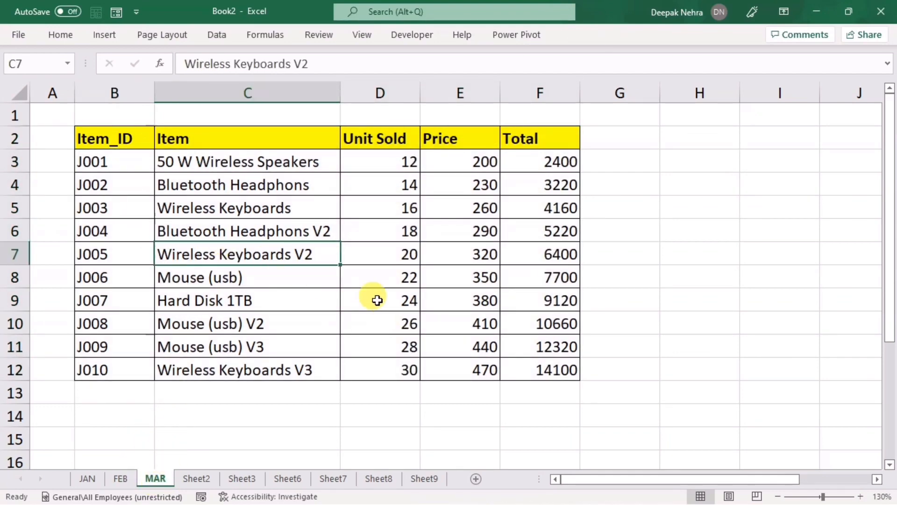
key(ctrl+t)
click(442, 352)
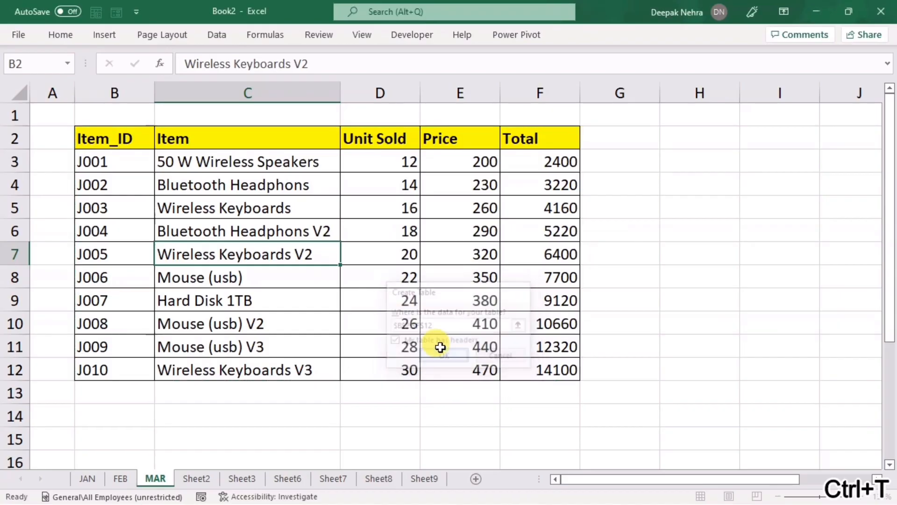
click(594, 38)
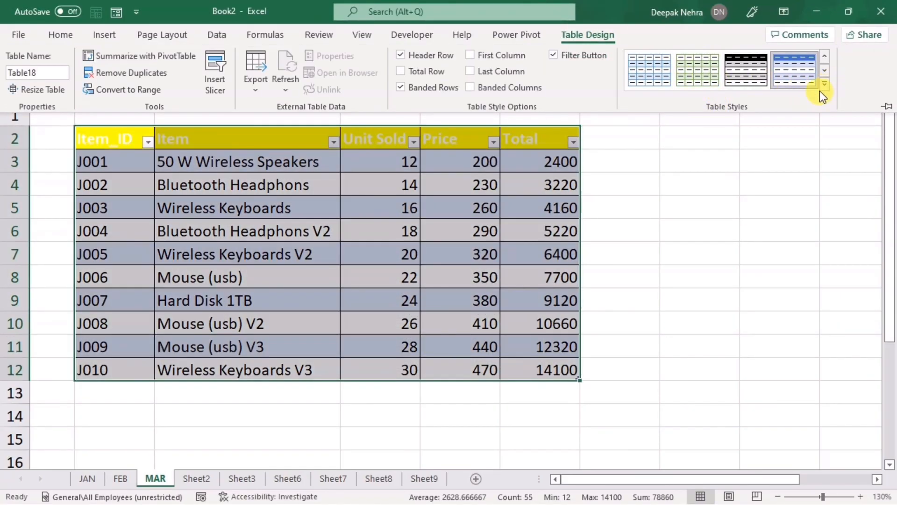
click(825, 84)
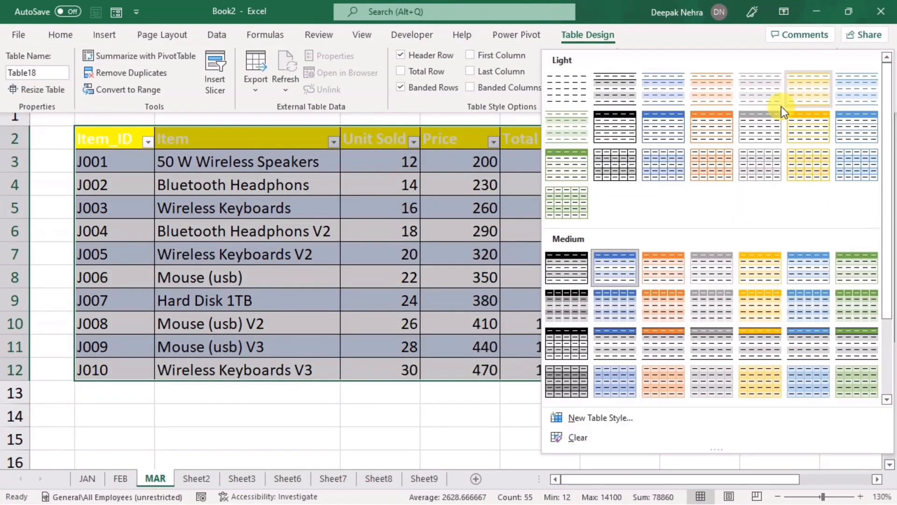
click(561, 94)
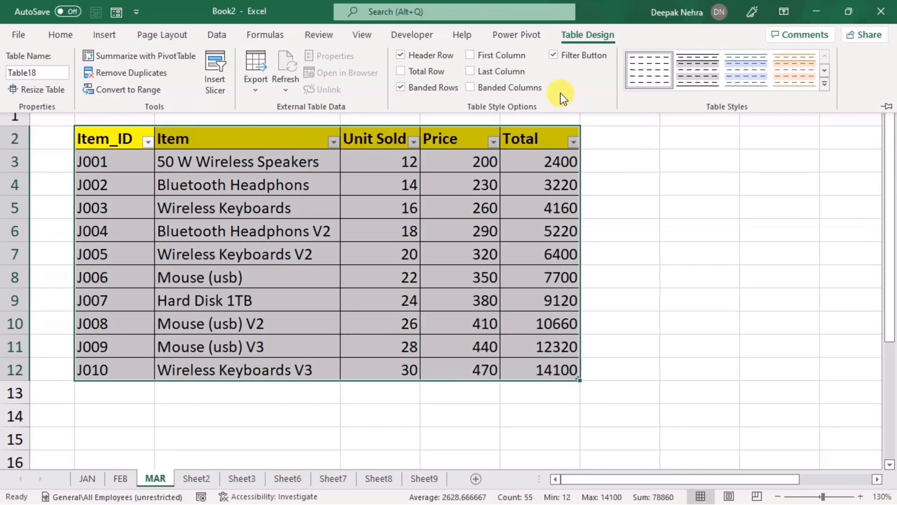
- Rename the table on the MAR sheet as MAR and deselect the table
click(56, 73)
text(MAR)
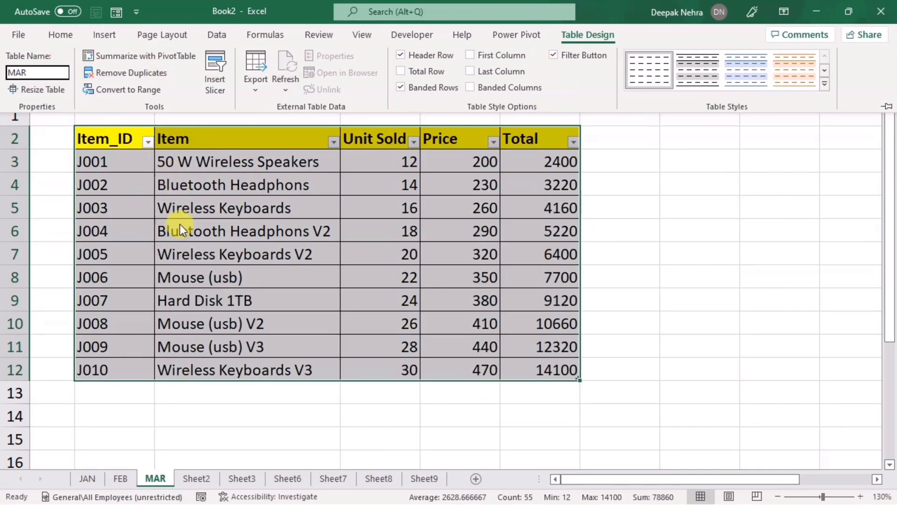
key(Return)
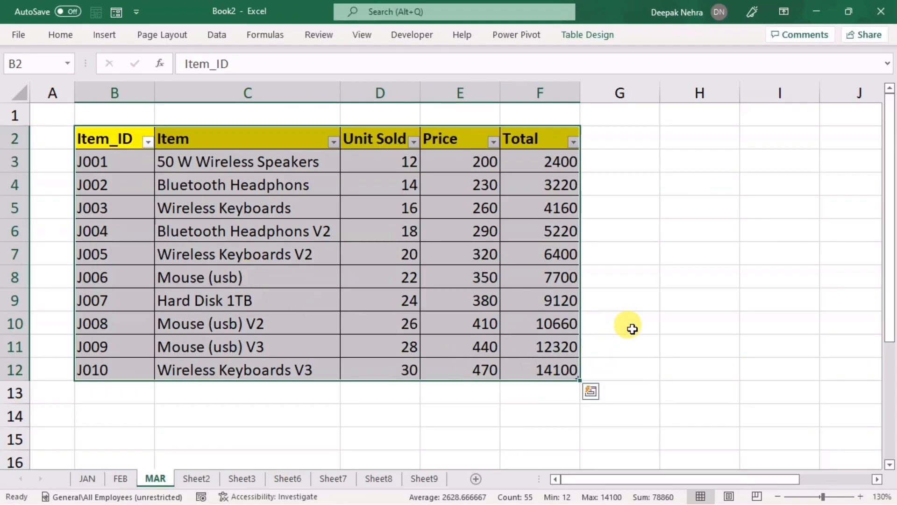
click(633, 329)
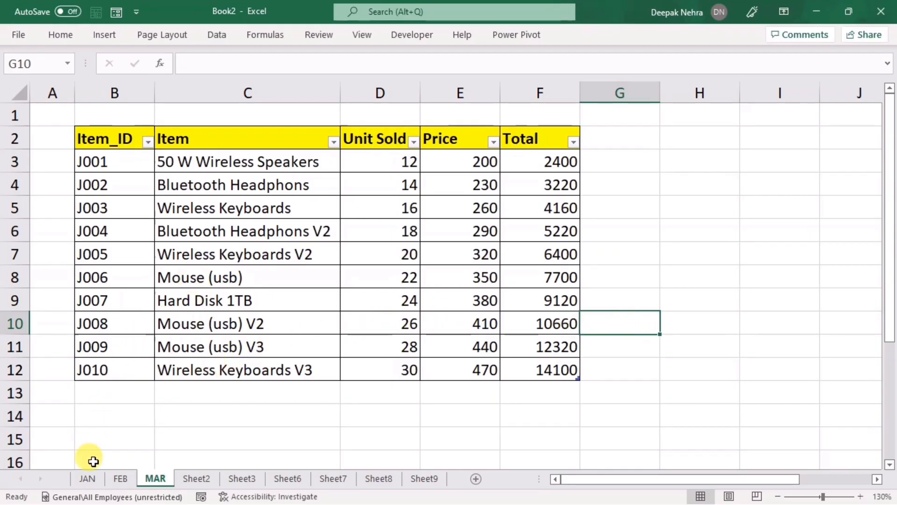
- Return to the JAN sheet and select the JAN table's data by its table name
click(87, 478)
click(368, 251)
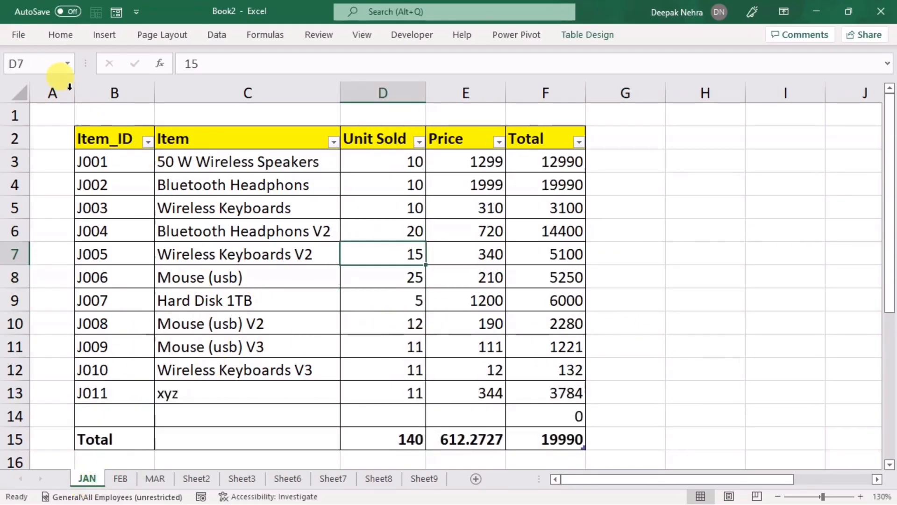
click(670, 153)
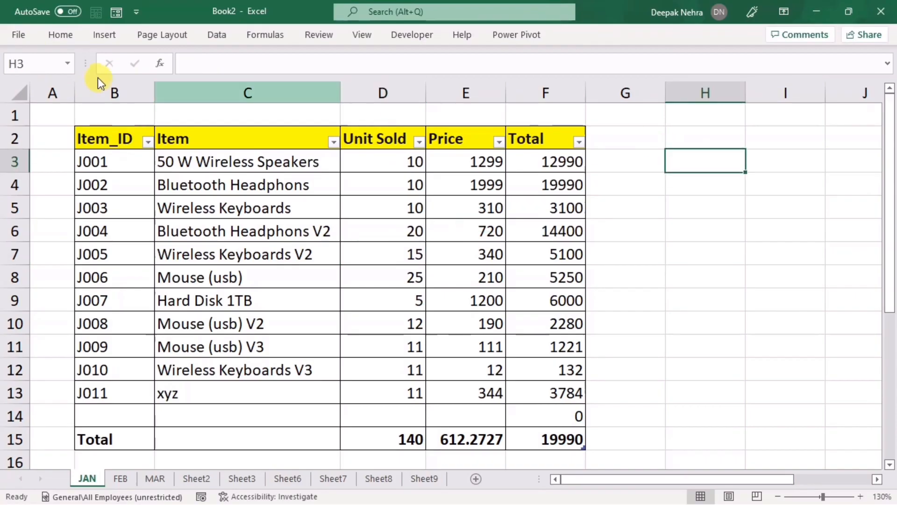
click(67, 63)
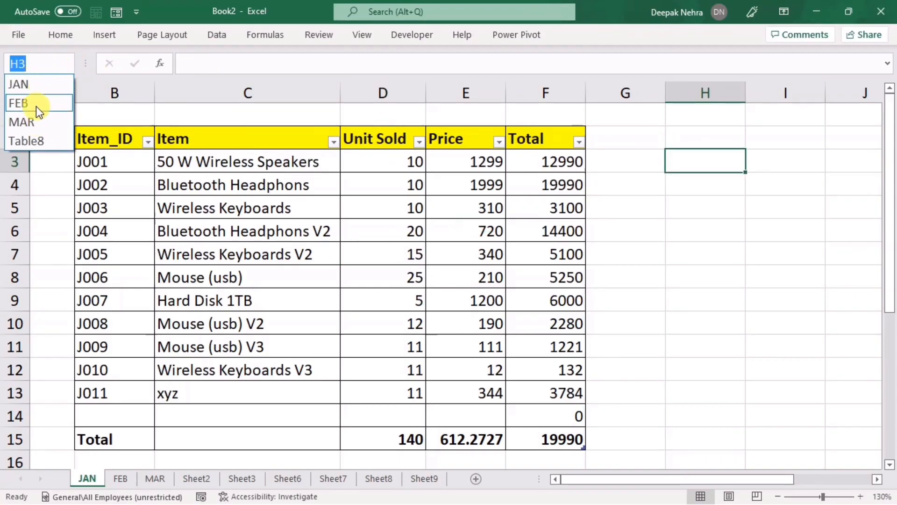
click(36, 84)
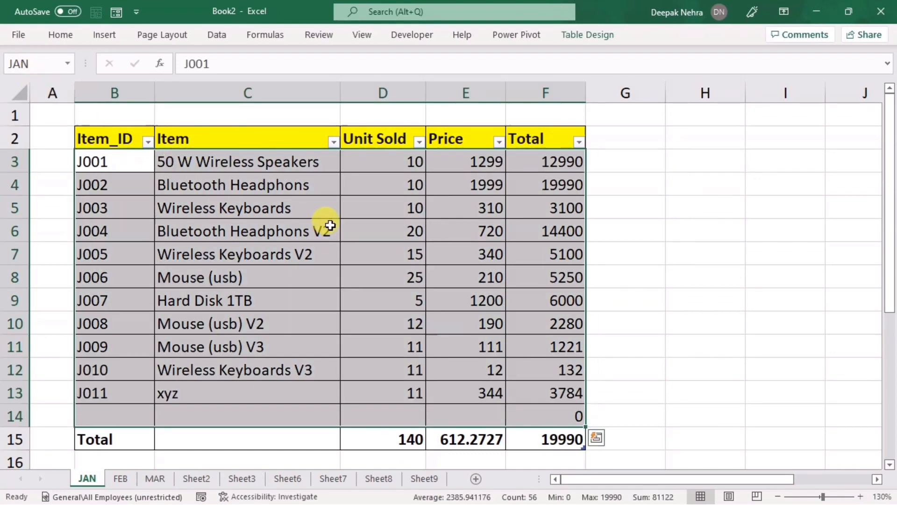
- Deselect the JAN table, jump to the FEB table by its table name, and deselect its data
click(171, 207)
click(72, 66)
click(69, 65)
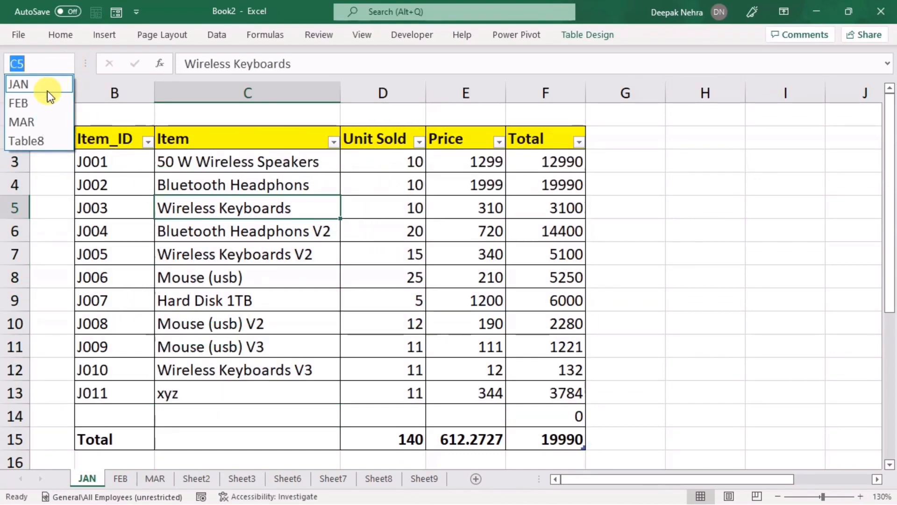
click(41, 100)
click(241, 227)
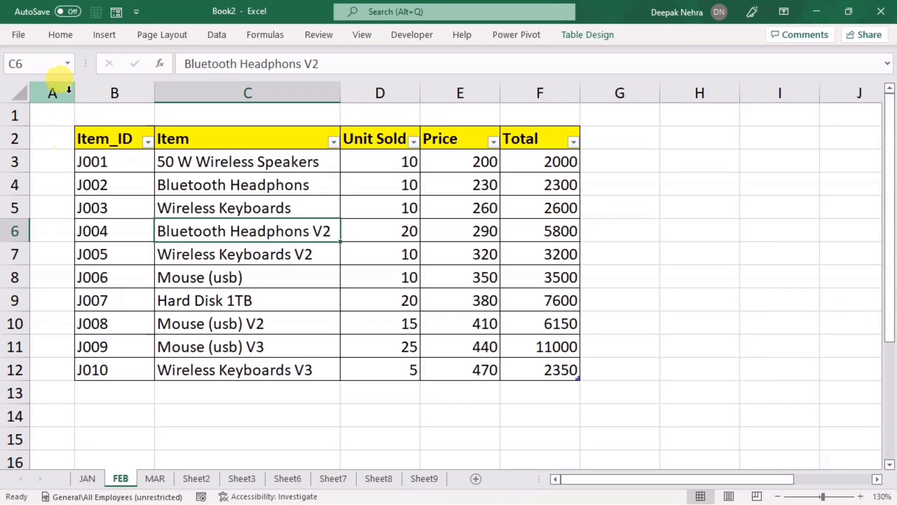
- Jump to the MAR table by its table name and deselect its data
click(71, 66)
click(68, 64)
click(37, 123)
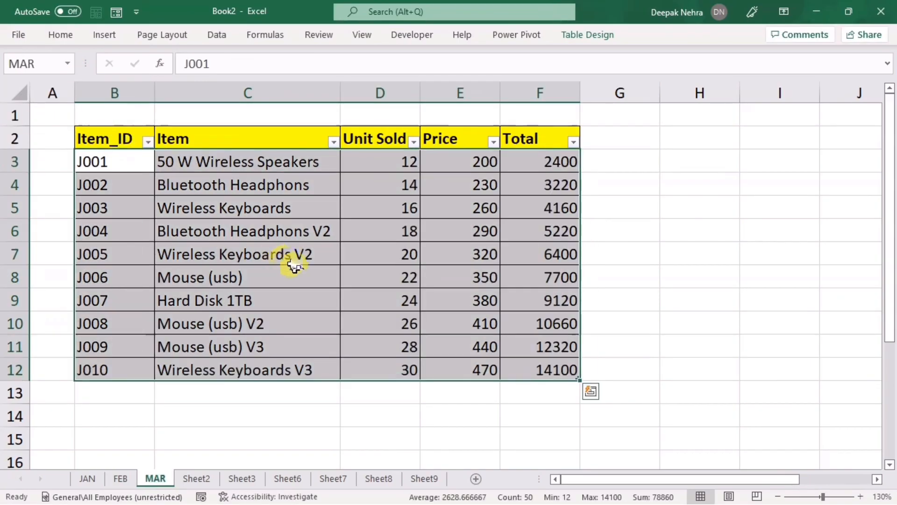
click(292, 257)
- Jump by table name to the FEB table, to the JAN table, and back to FEB
click(72, 69)
click(72, 68)
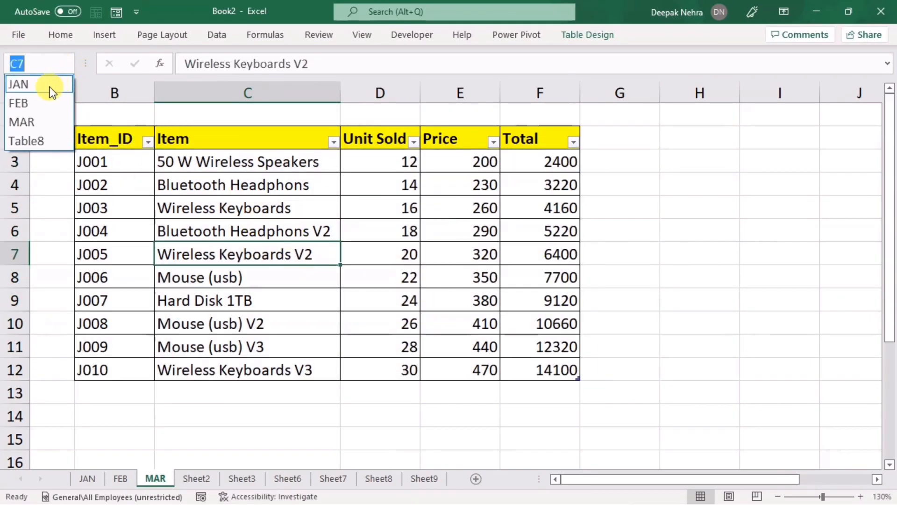
click(33, 108)
click(68, 65)
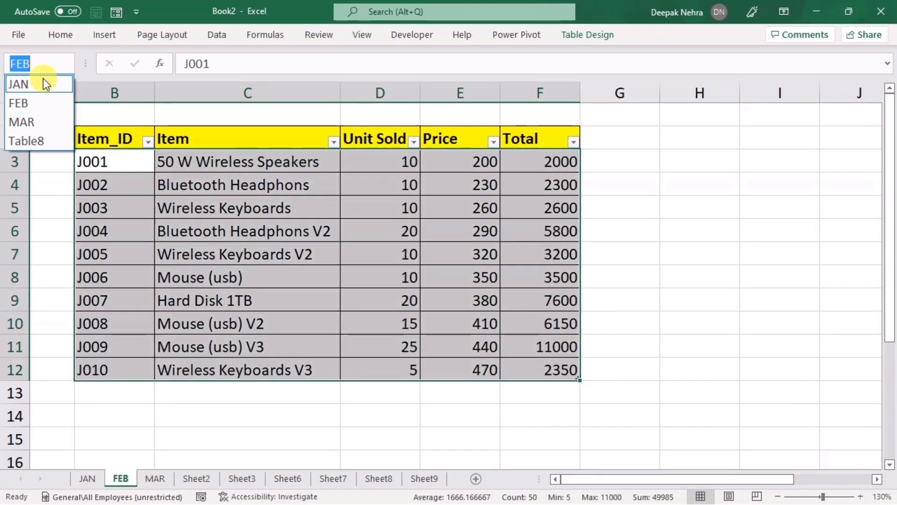
click(43, 83)
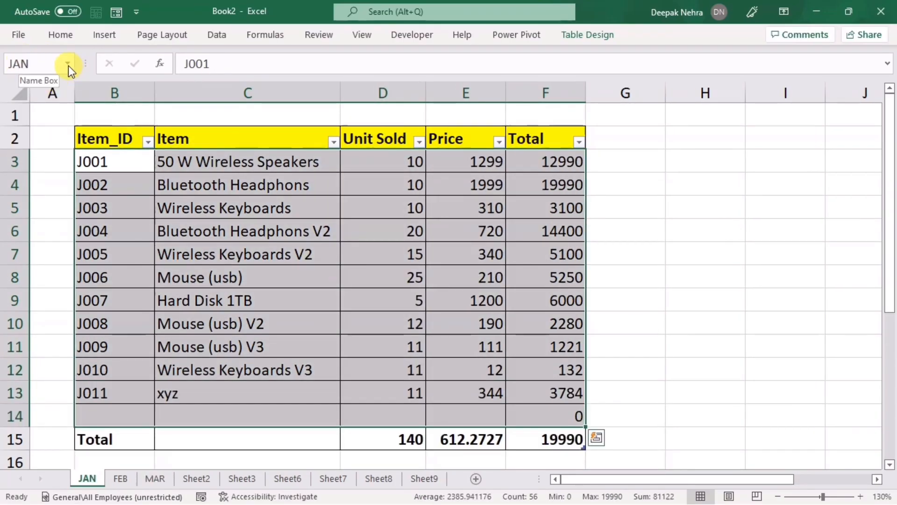
click(68, 66)
click(36, 94)
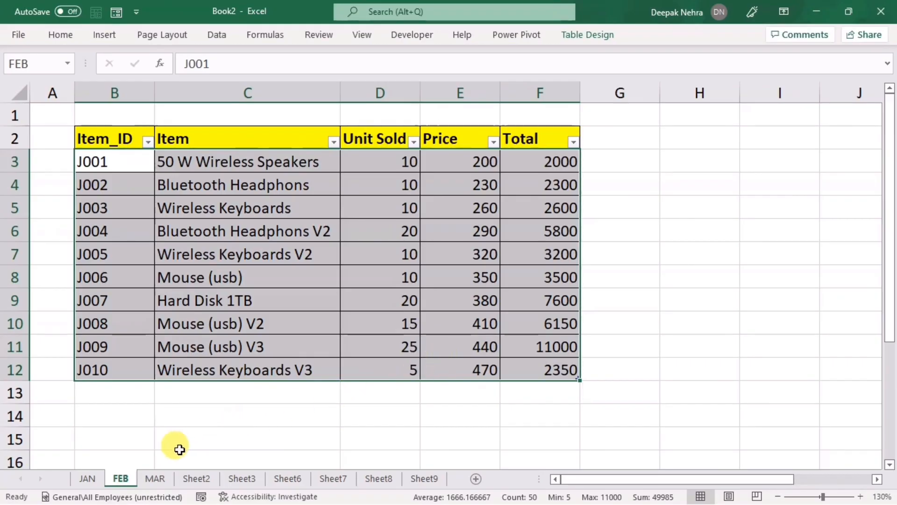
- Look through the JAN, FEB and MAR tables and the empty Sheet2
click(194, 479)
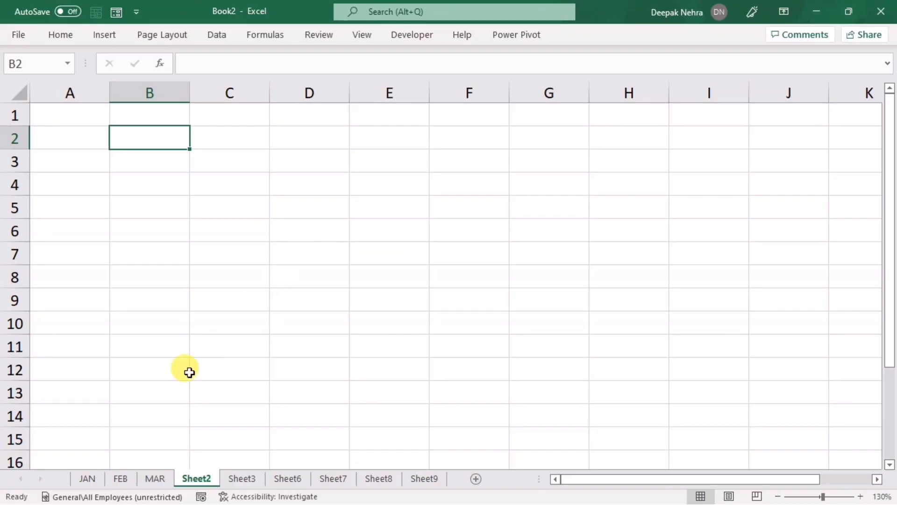
click(93, 479)
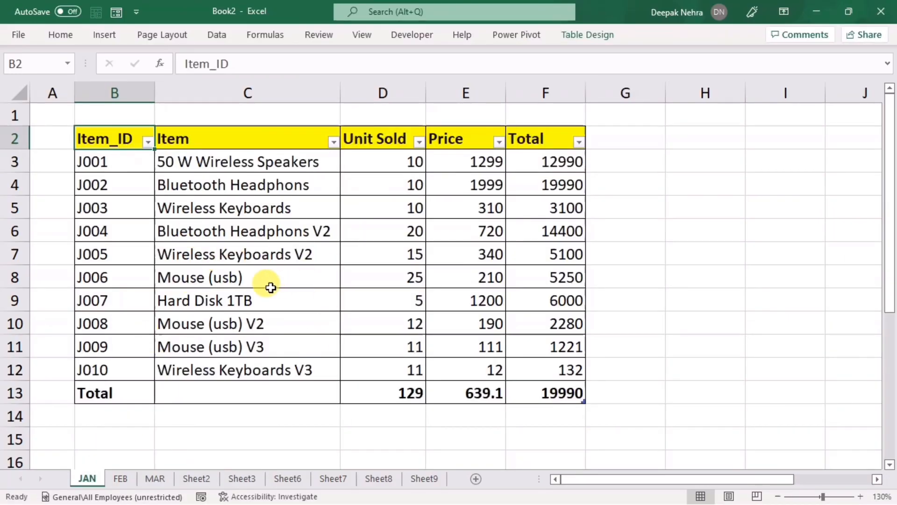
click(118, 477)
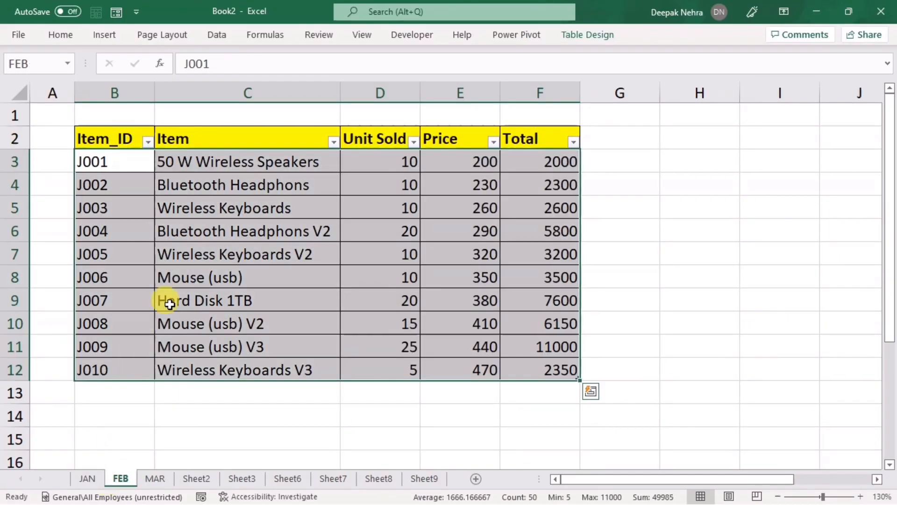
click(155, 478)
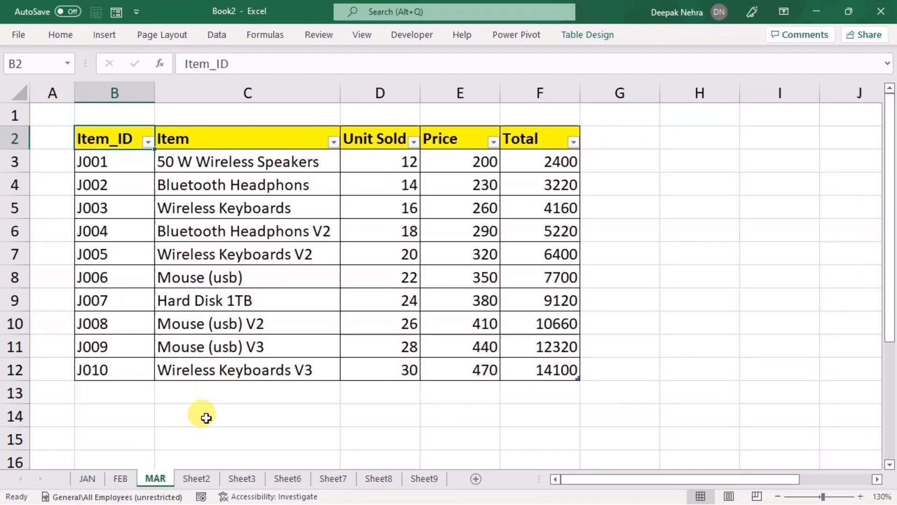
click(195, 478)
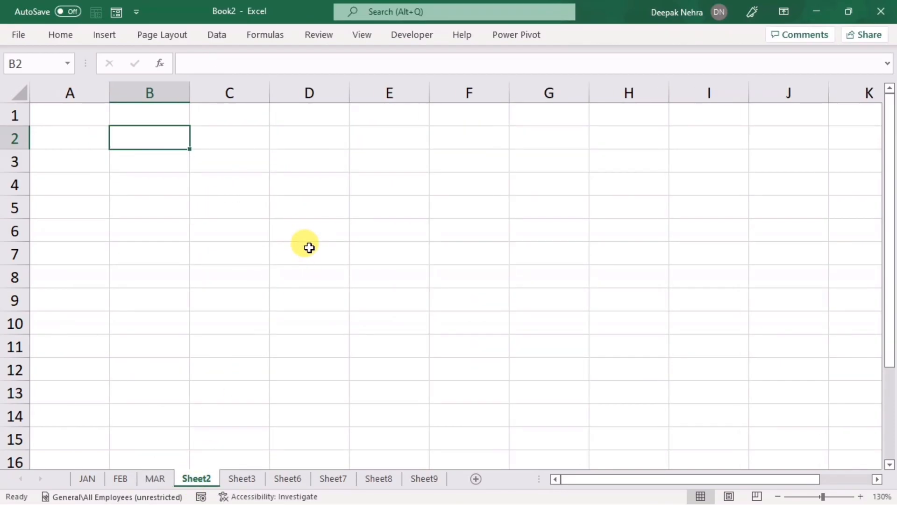
click(94, 477)
click(120, 477)
click(146, 478)
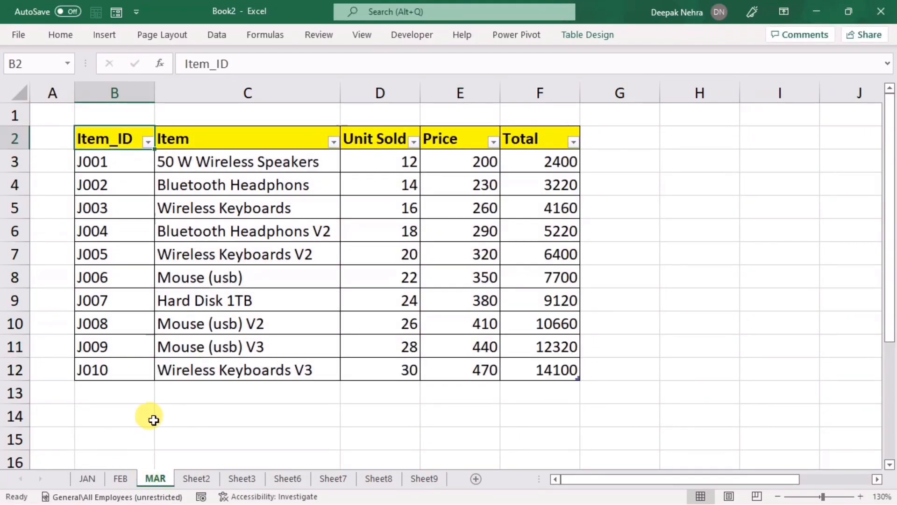
click(187, 476)
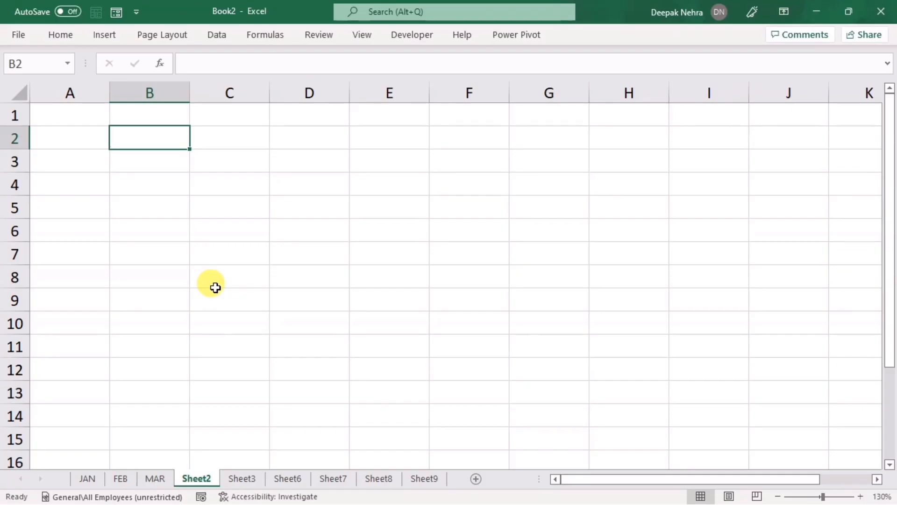
- Copy the JAN table's header row, Item_ID through Total, and paste it into Sheet2 at cell B2
click(86, 476)
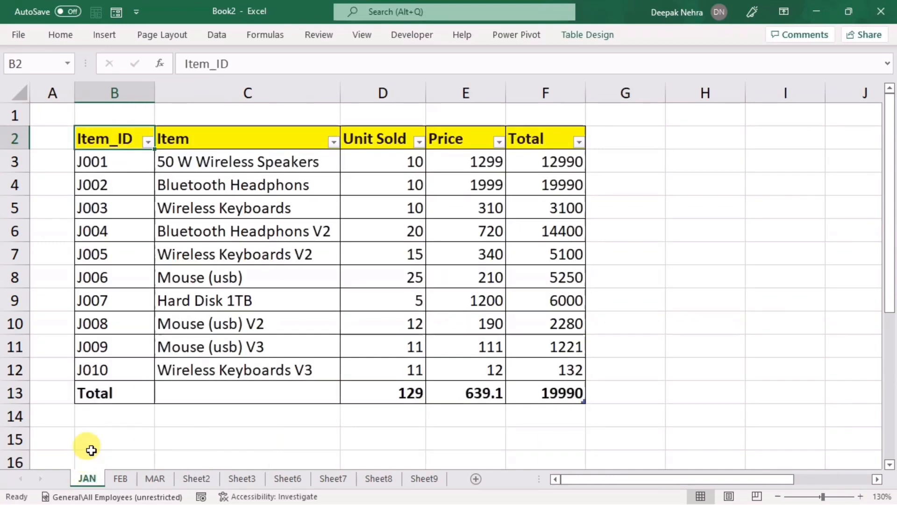
drag(112, 135, 522, 135)
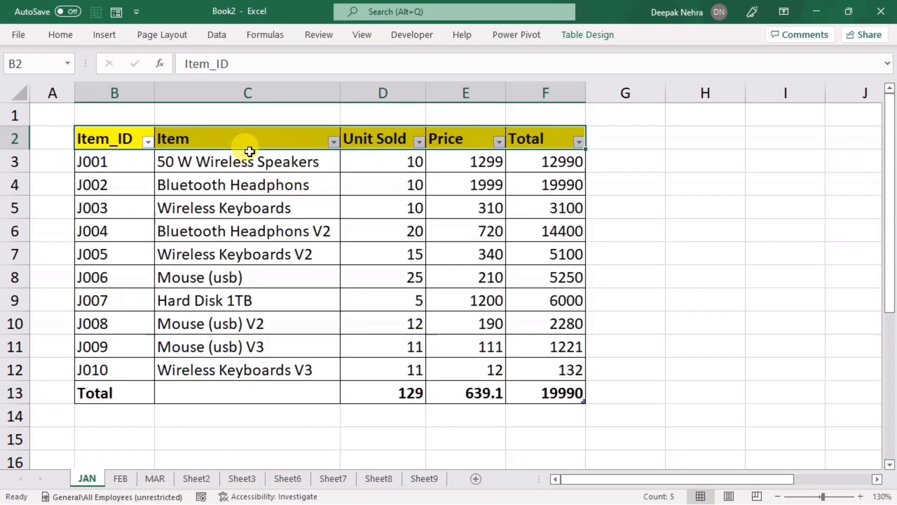
key(ctrl+c)
click(193, 477)
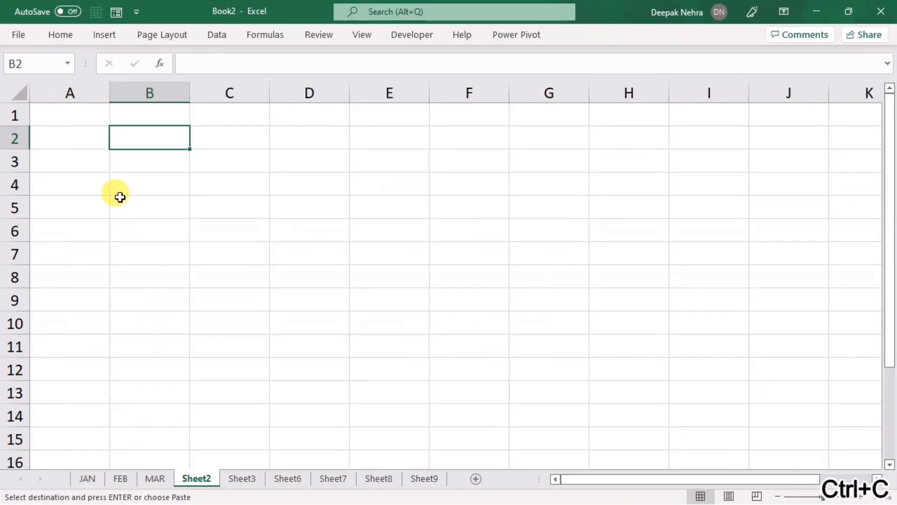
click(122, 142)
key(ctrl+v)
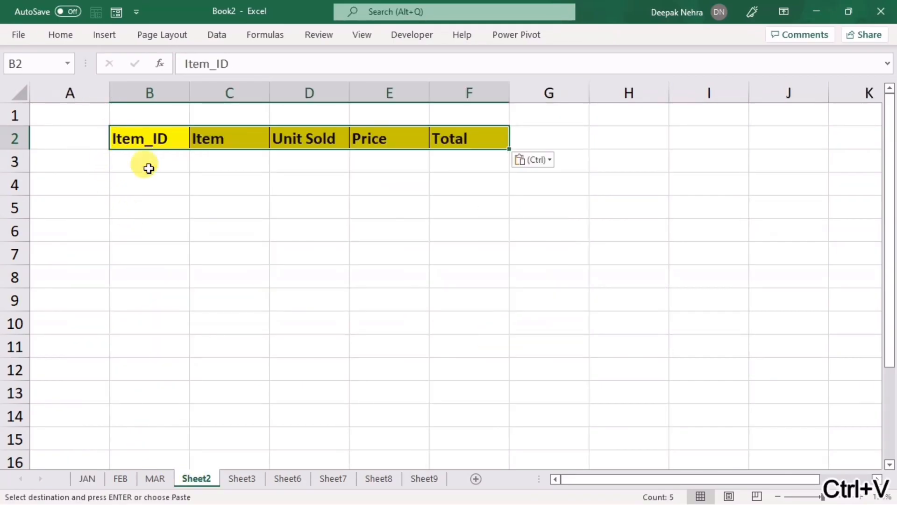
- Enter the formula =JAN in cell B3 of Sheet2 to pull in the JAN table's data
click(153, 168)
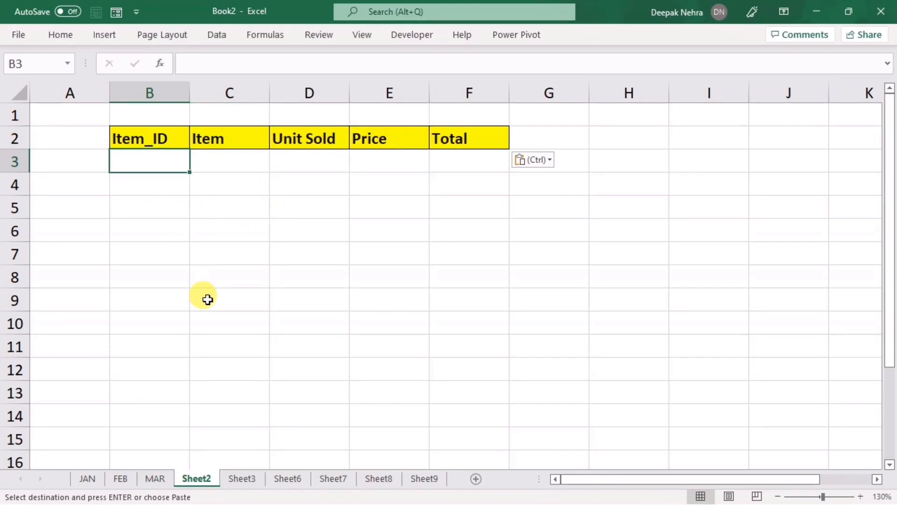
text(=)
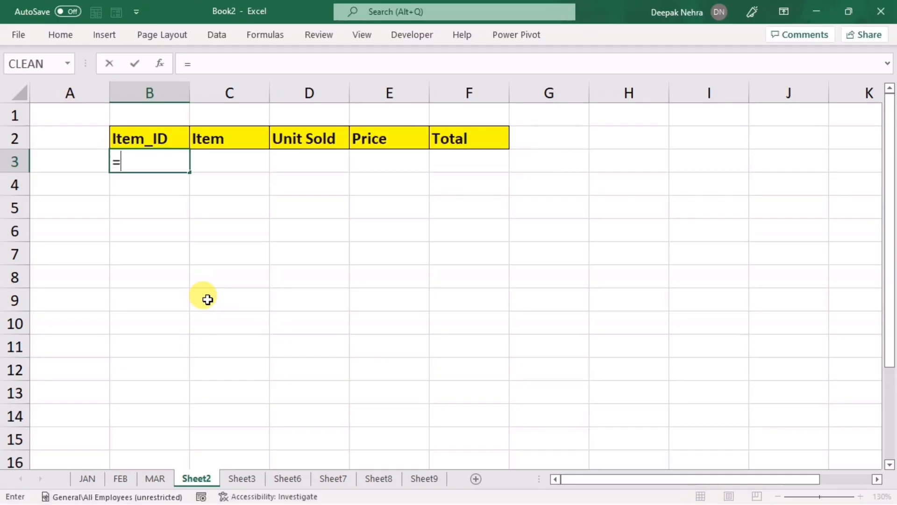
text(j)
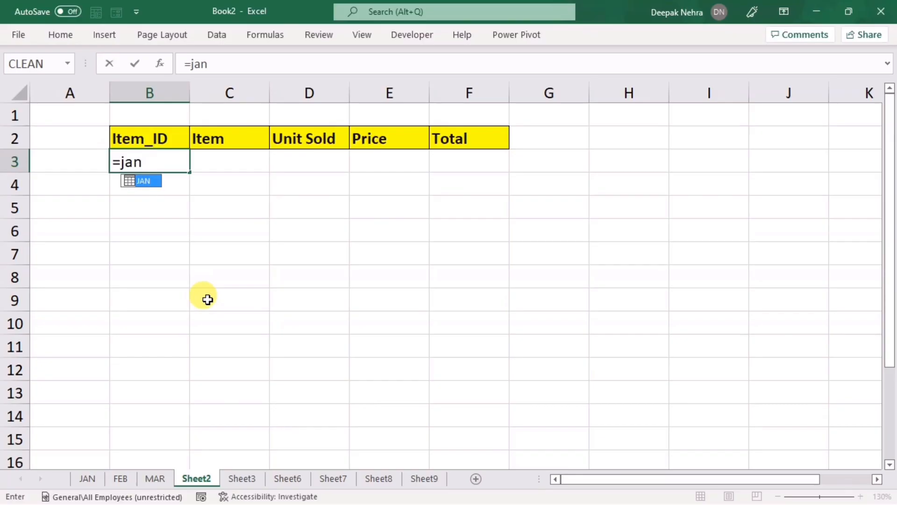
text(an)
key(Tab)
key(Return)
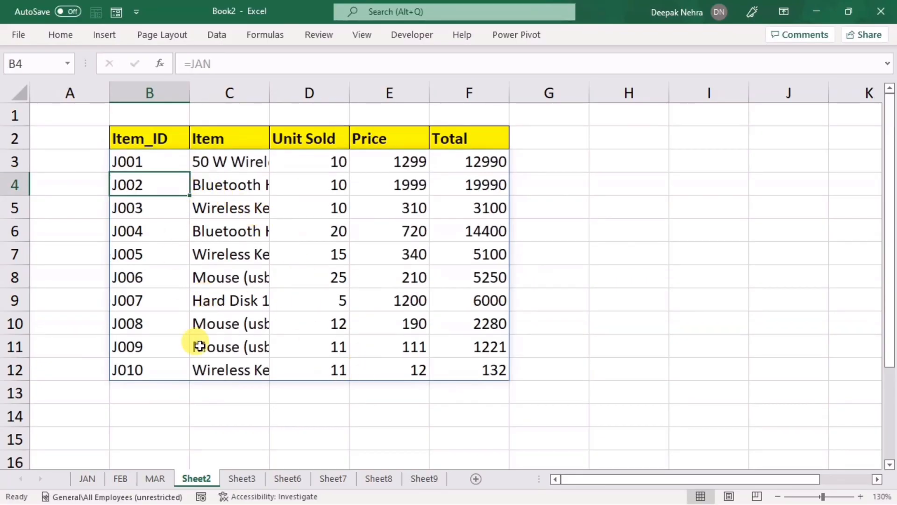
- Widen Sheet2's Item column to fit the full item names and compare the data with the JAN sheet
click(88, 480)
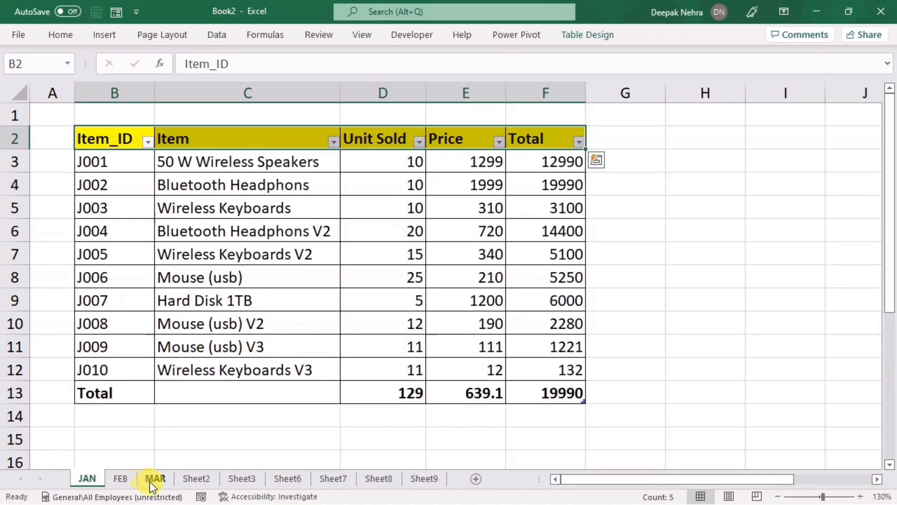
click(195, 477)
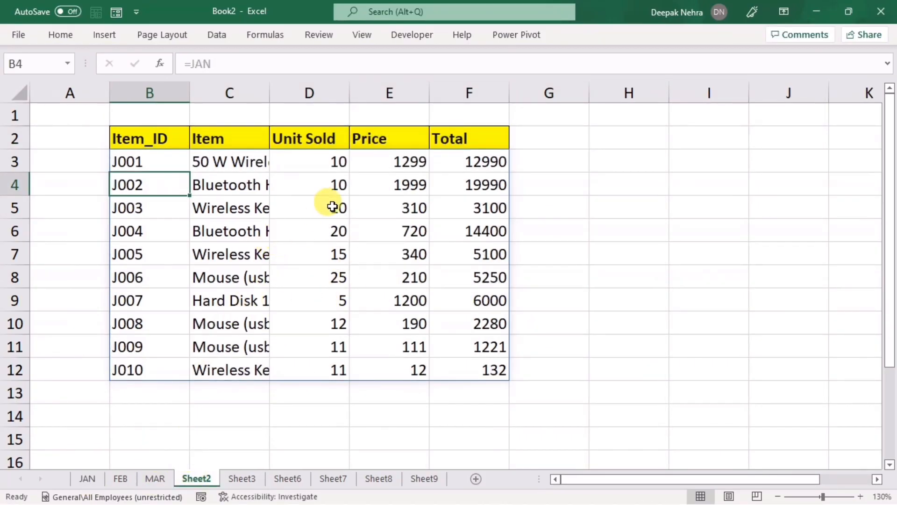
drag(270, 95, 369, 96)
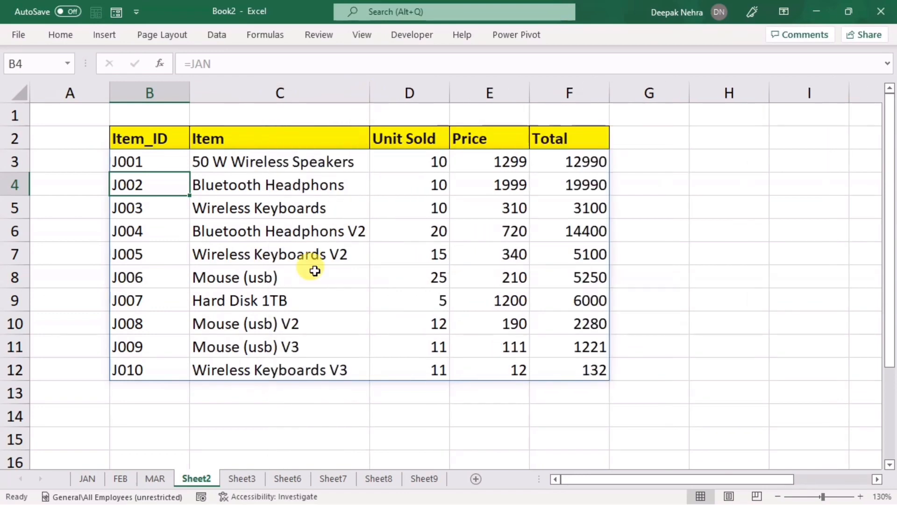
click(88, 477)
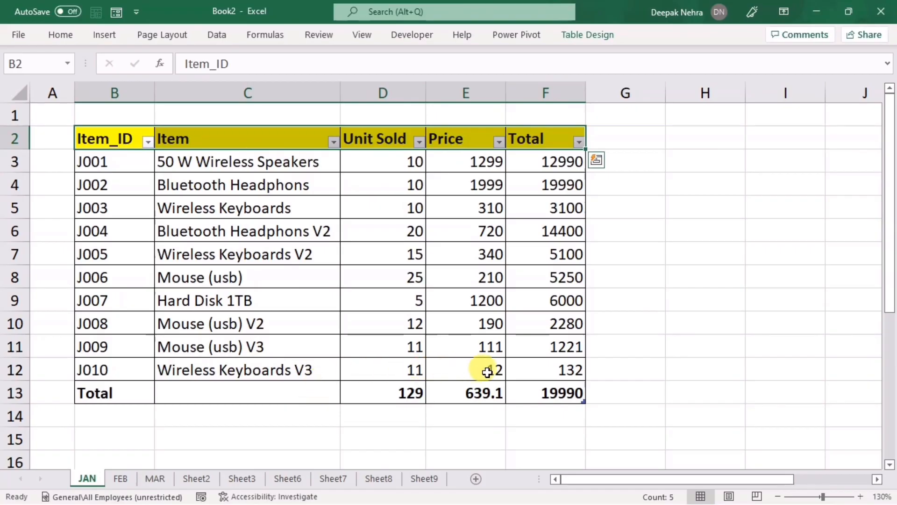
click(196, 478)
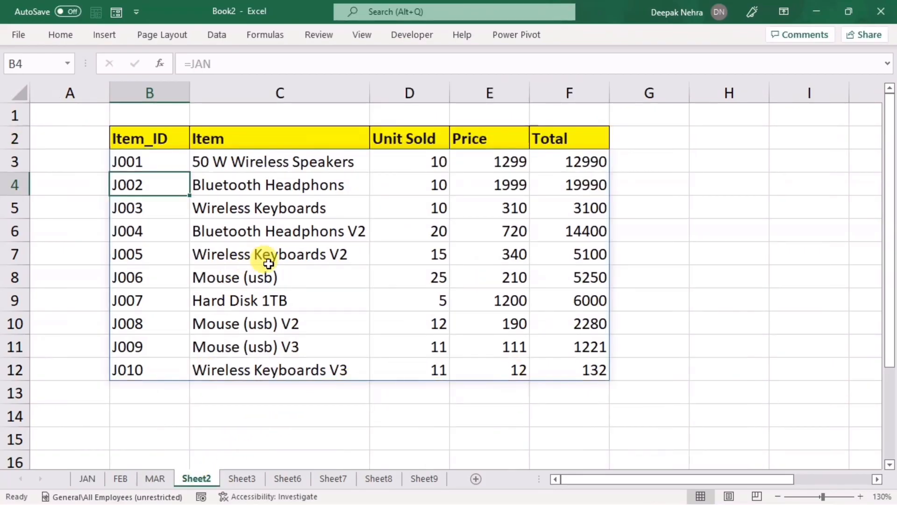
- Copy the FEB table's header row and paste it into Sheet2 at cell H2
click(114, 479)
drag(100, 136, 547, 134)
key(ctrl+c)
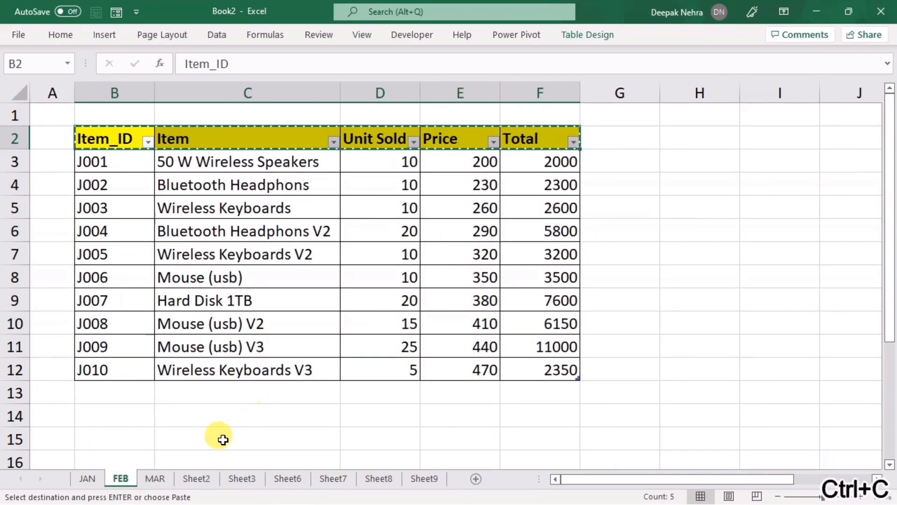
click(200, 479)
click(694, 135)
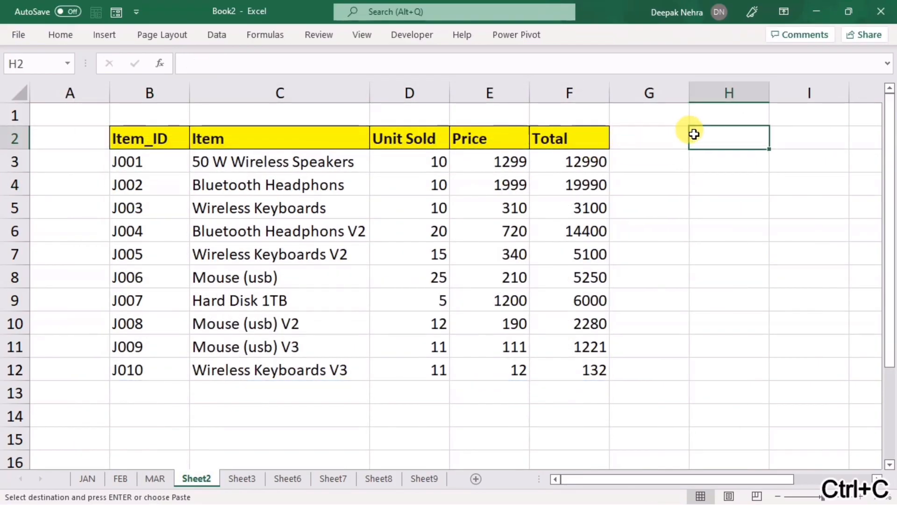
key(ctrl+v)
- Enter the formula =FEB in cell H3 of Sheet2 to pull in the FEB table's data
click(703, 159)
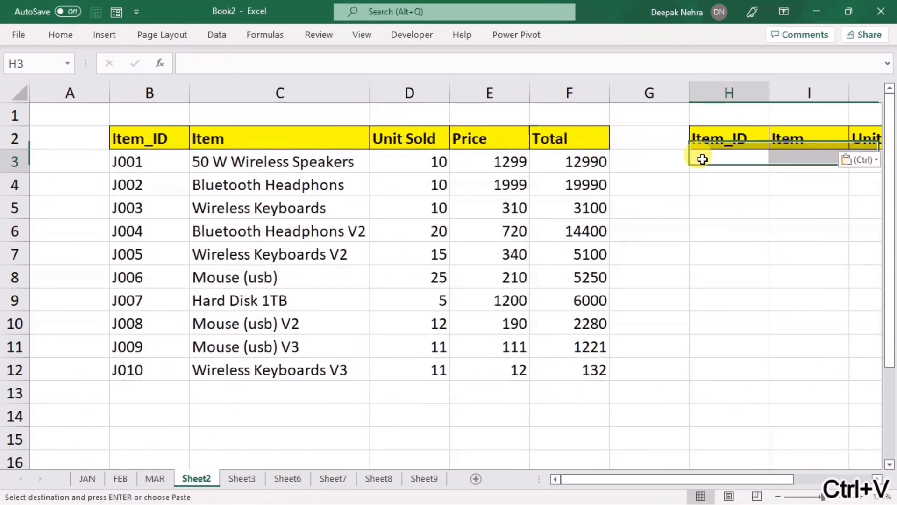
drag(623, 482, 688, 487)
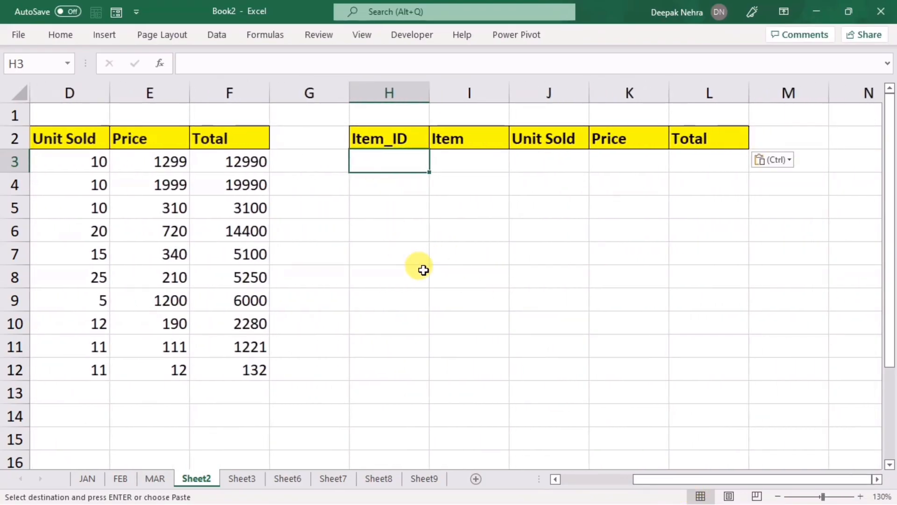
text(=feb)
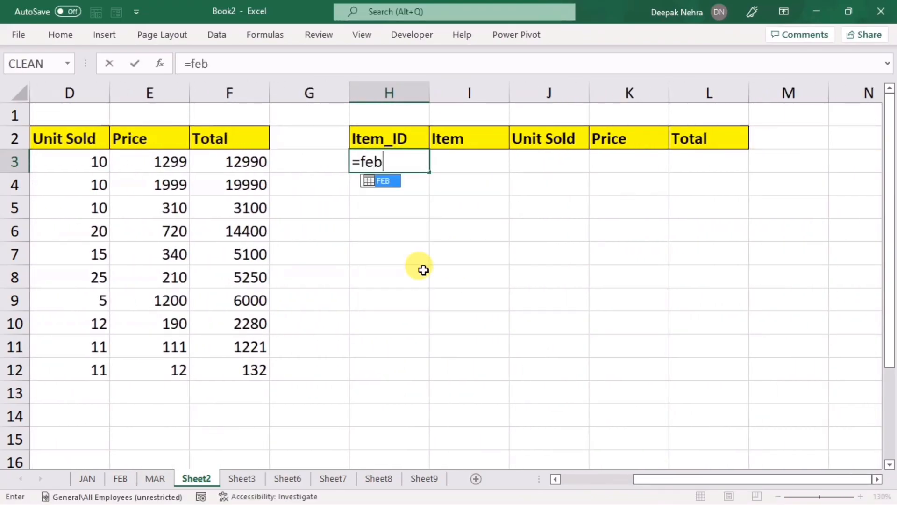
key(Tab)
key(Return)
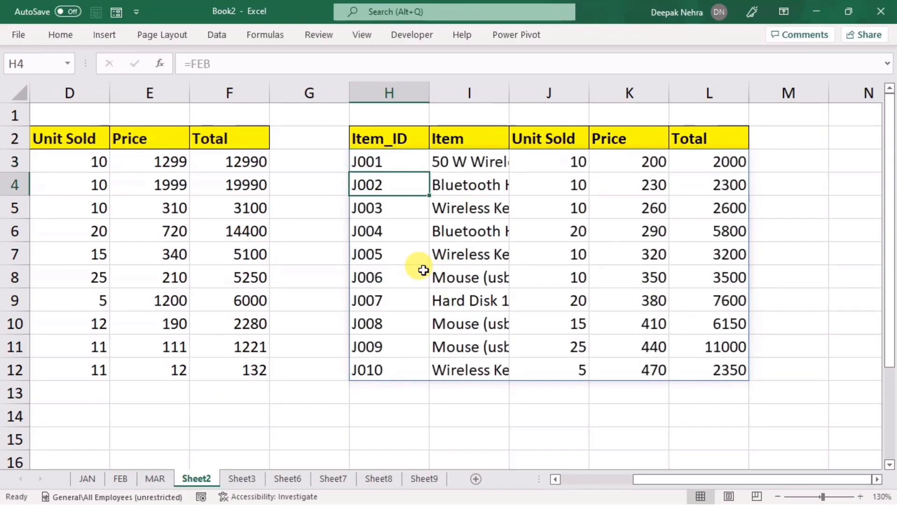
- Add a test row to the FEB table in B13:D13 with fgh, gfh and fgh, and check it against Sheet2
click(121, 477)
click(103, 389)
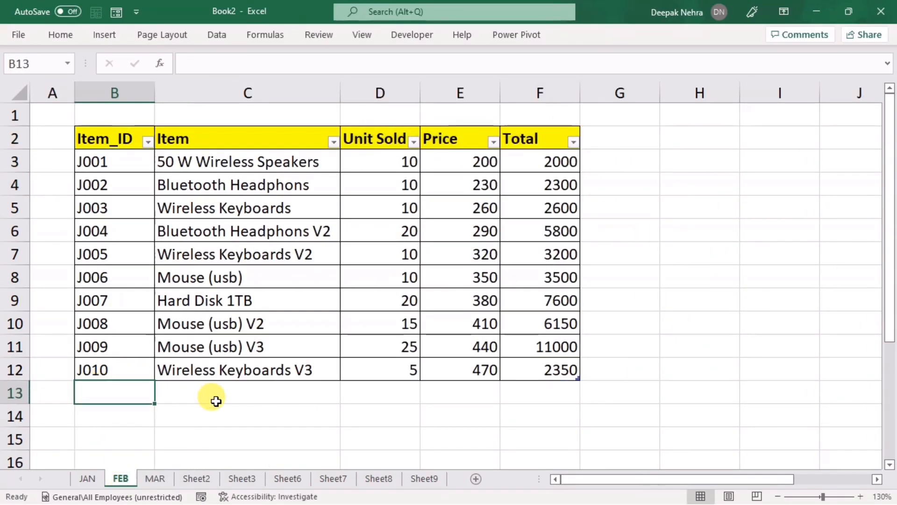
text(fgh)
key(Tab)
text(gfh)
key(Tab)
text(fgh)
key(Tab)
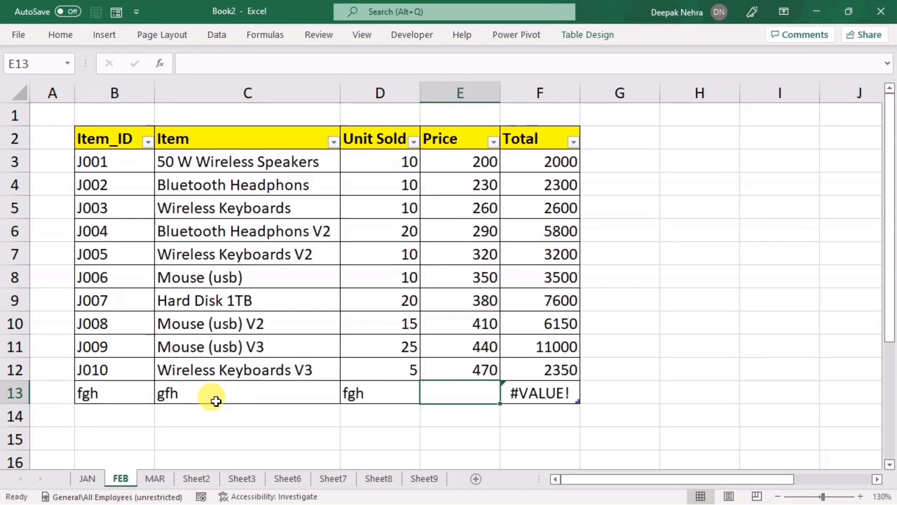
click(609, 336)
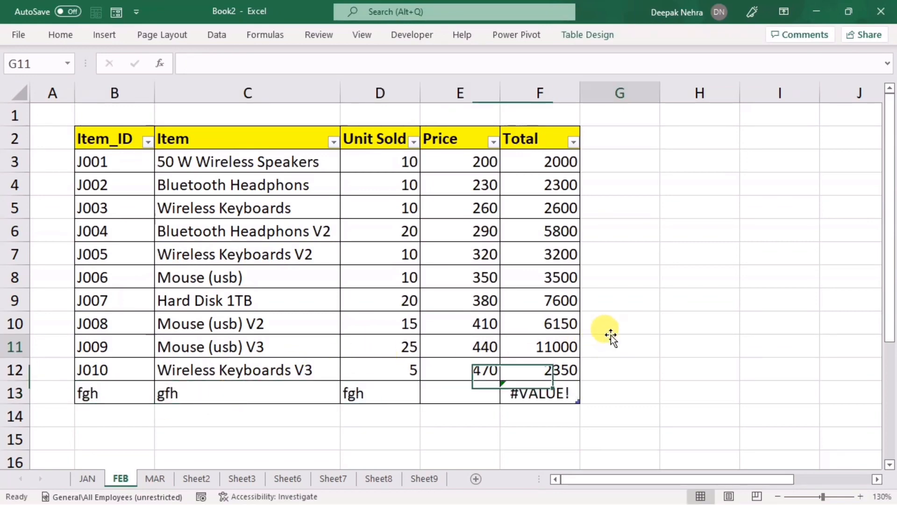
click(196, 478)
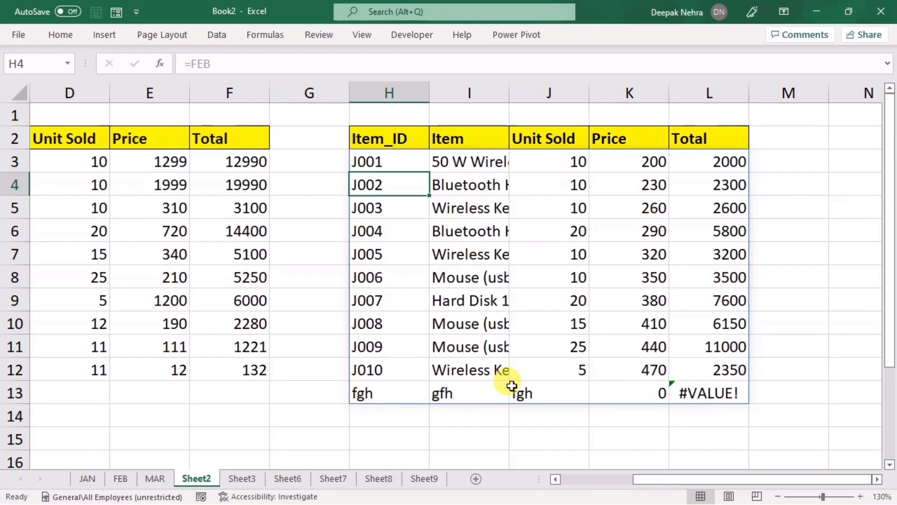
- Delete all of the content and formatting on Sheet2
click(21, 94)
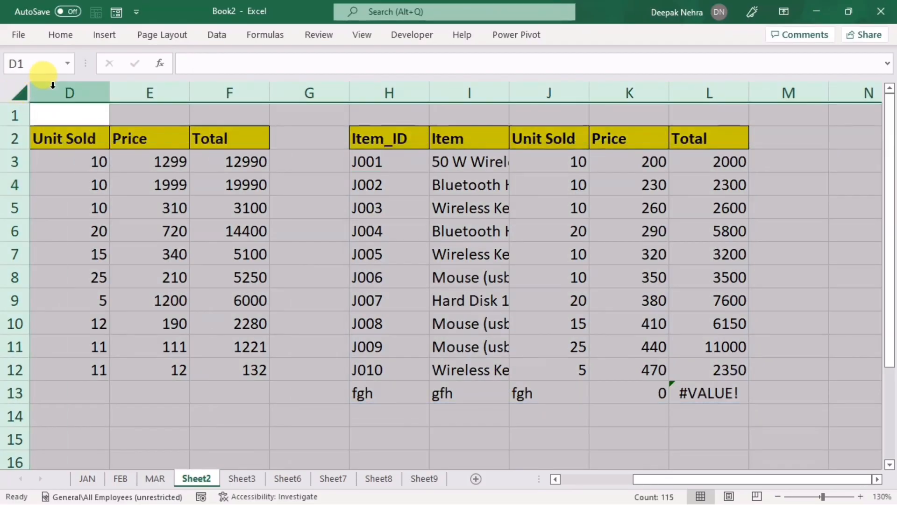
right_click(52, 90)
click(117, 229)
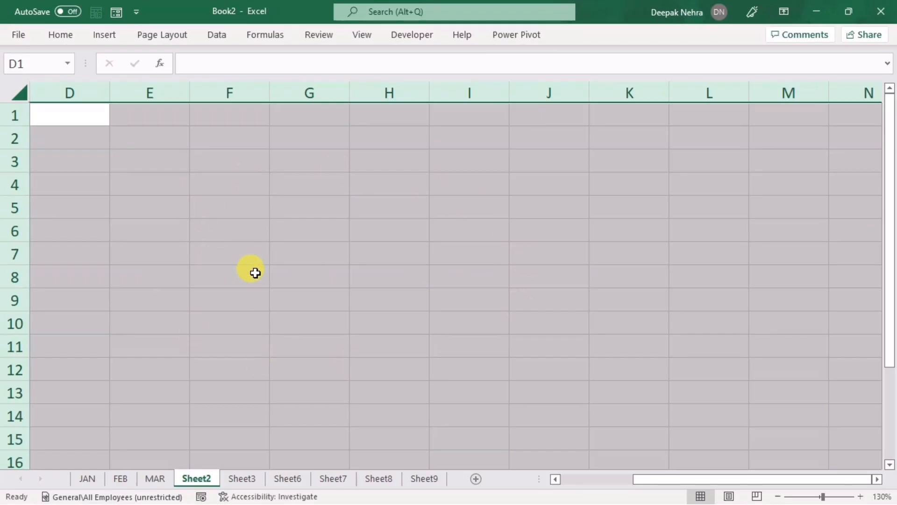
- Look over the JAN, FEB and MAR tables and delete the test row 13 from the FEB sheet
click(86, 479)
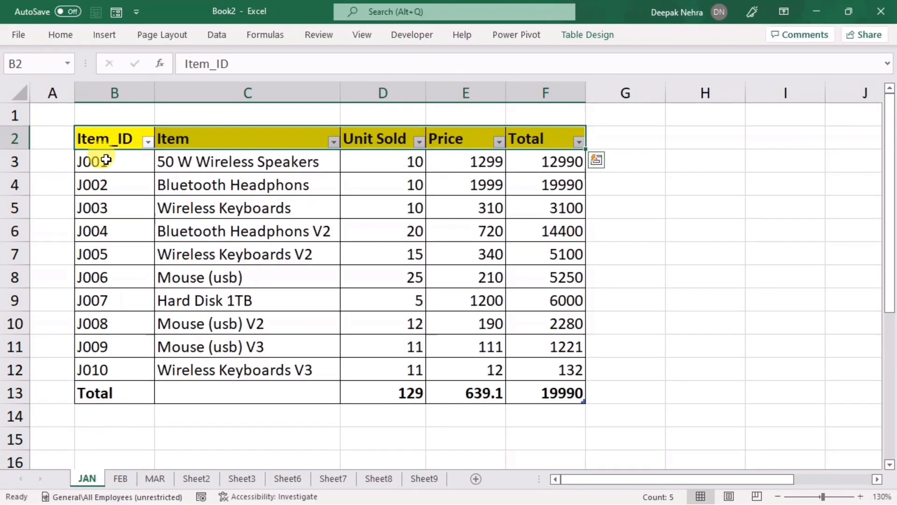
click(123, 477)
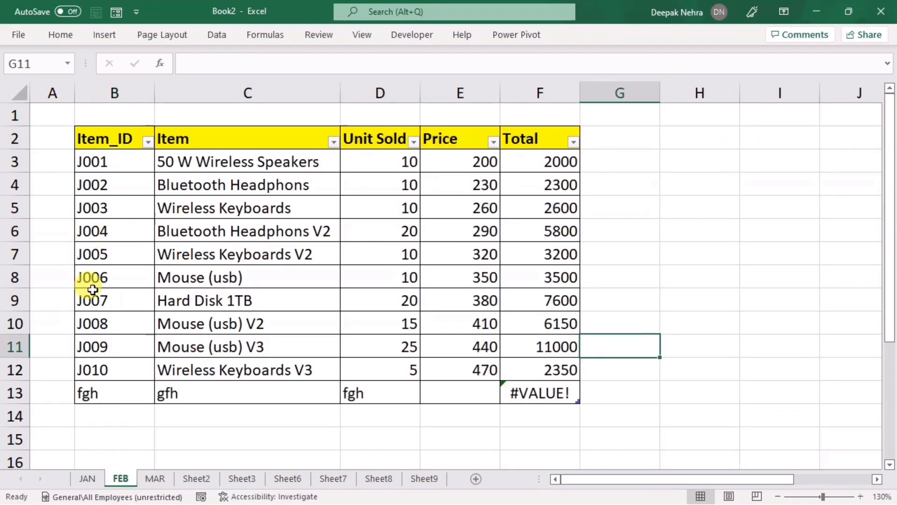
click(154, 478)
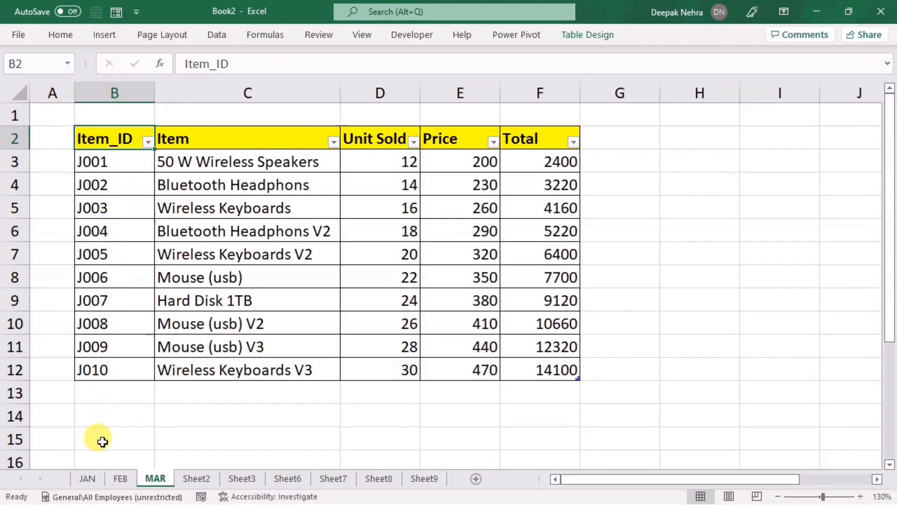
click(112, 478)
click(16, 392)
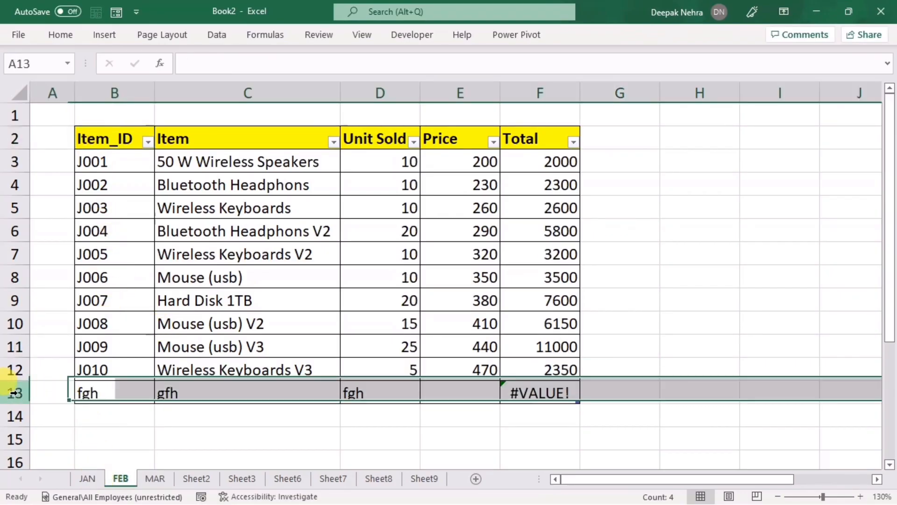
right_click(18, 394)
click(49, 278)
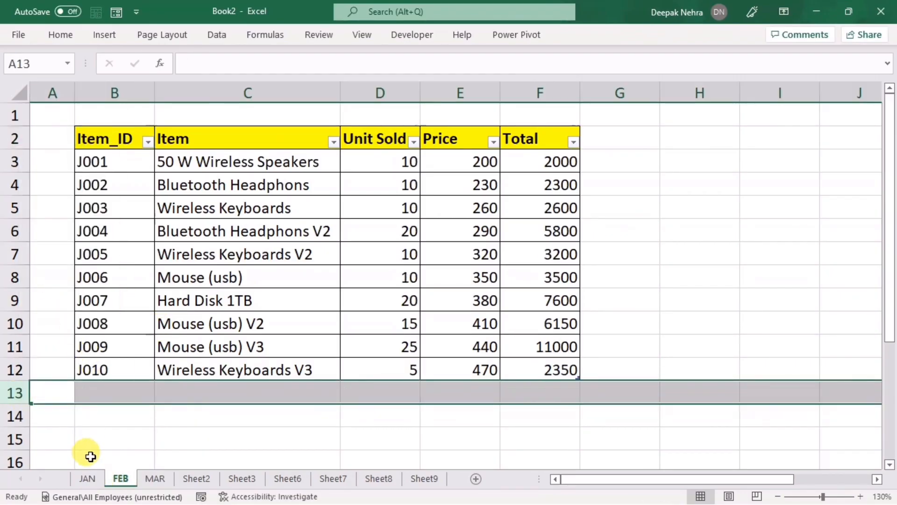
- Copy the Item_ID header from the JAN sheet and paste it into cell E2 of Sheet2
click(193, 478)
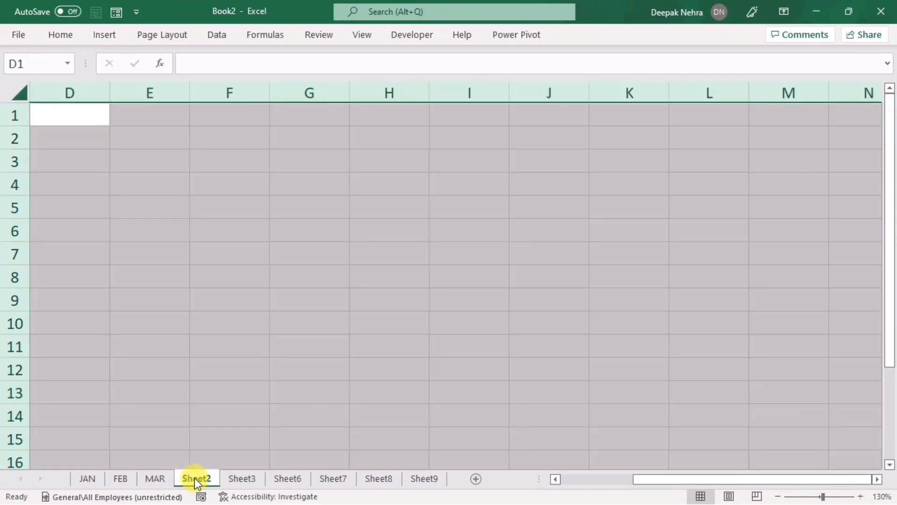
click(119, 136)
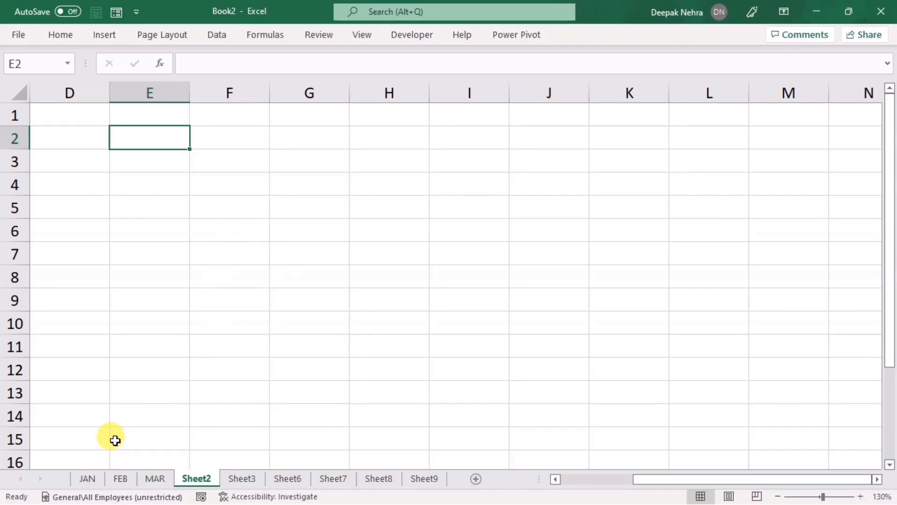
click(88, 478)
click(124, 139)
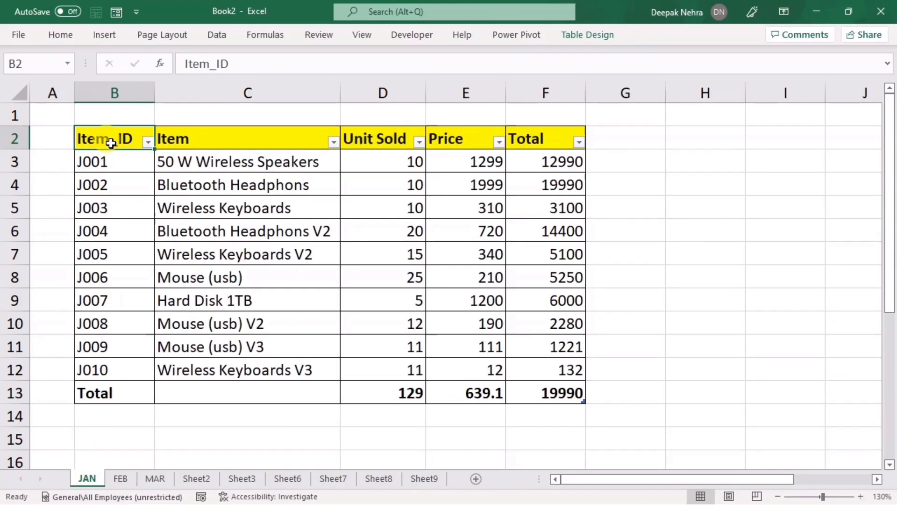
key(ctrl+c)
click(193, 476)
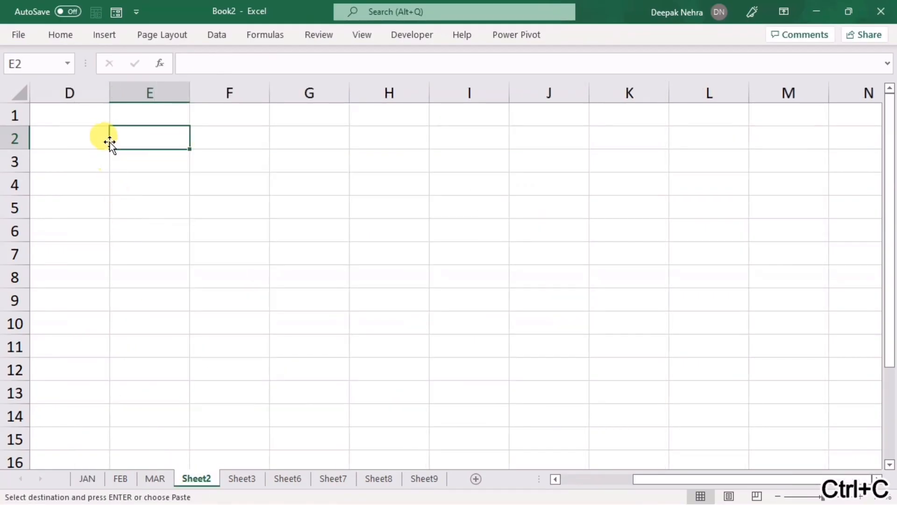
key(ctrl+v)
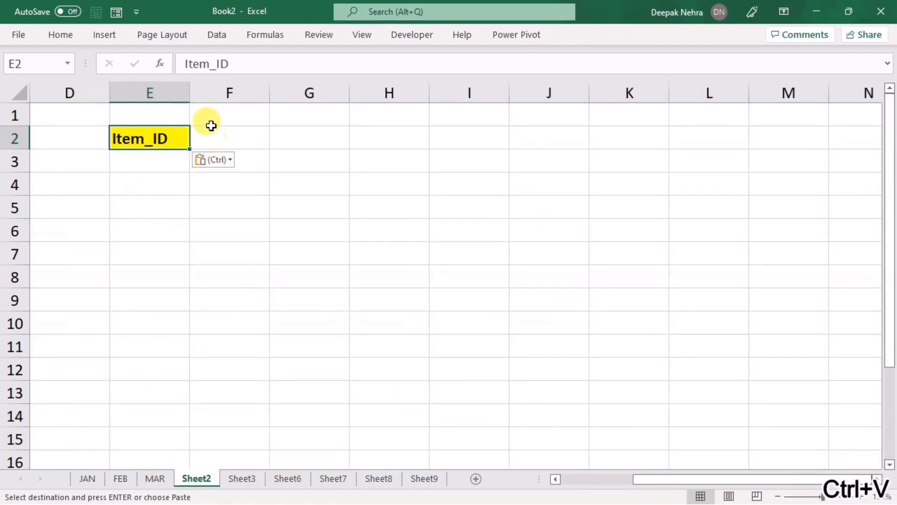
- Enter the header "Unit Sold In JAN" in cell F2 and widen column F to fit it
click(228, 139)
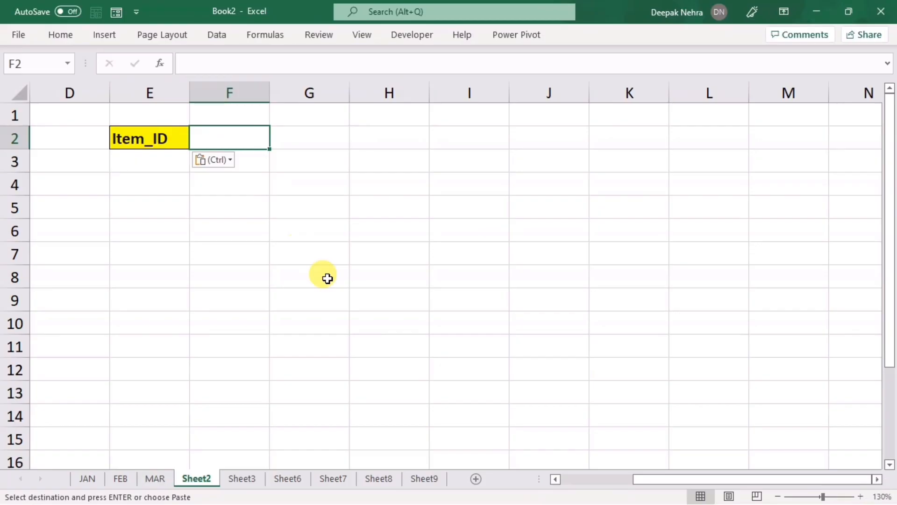
text(Un)
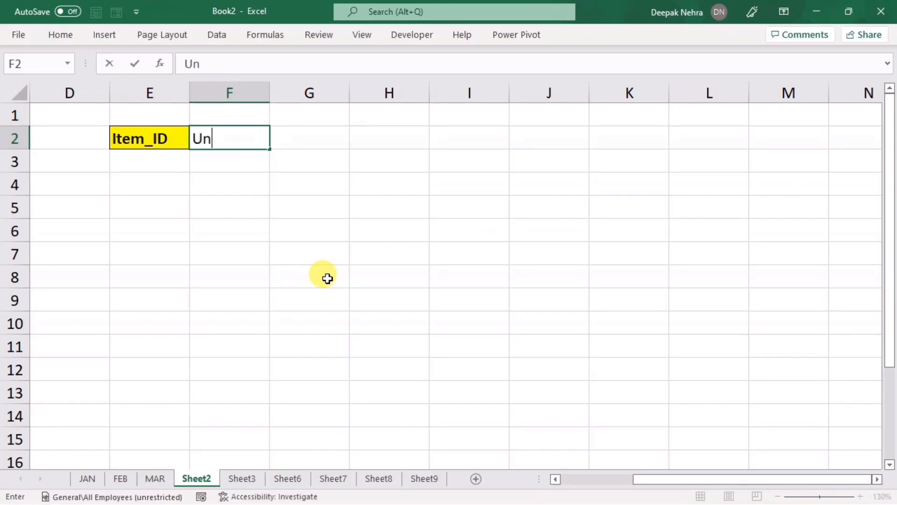
text(it Sold In)
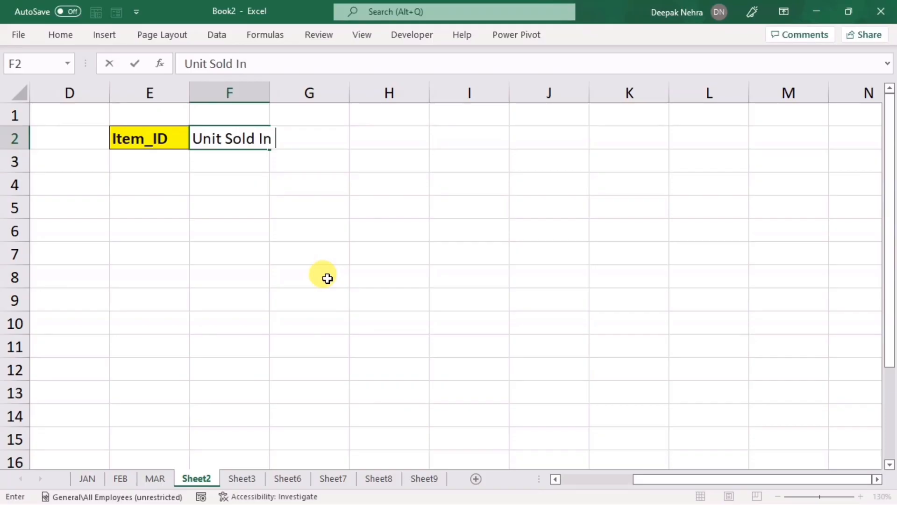
text( JAN)
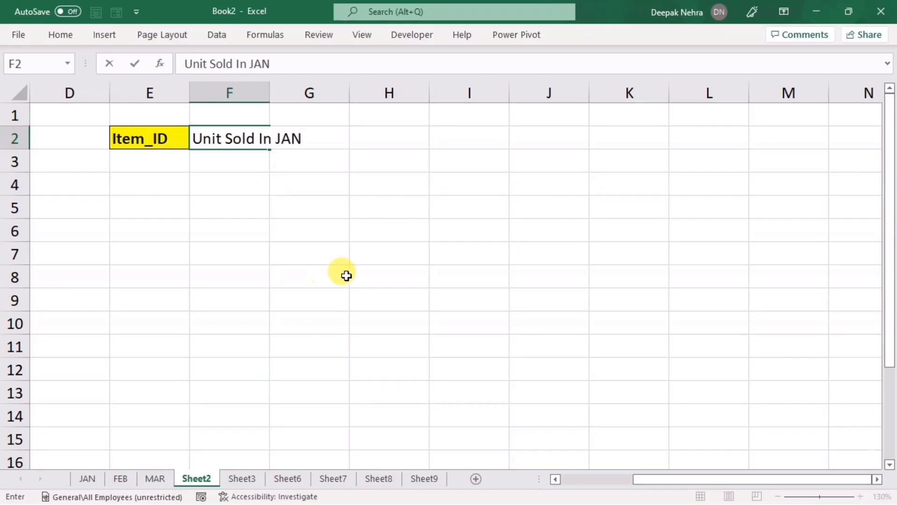
click(344, 276)
drag(272, 98, 320, 108)
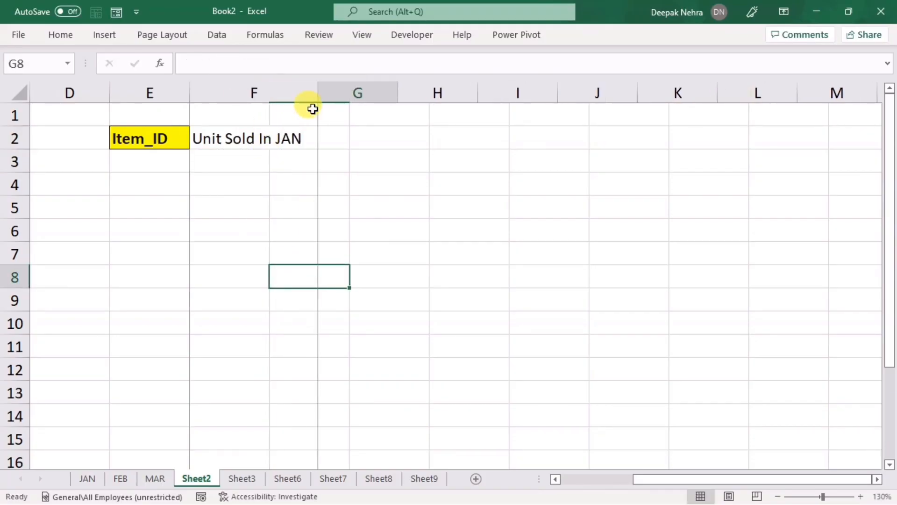
click(259, 176)
- Enter the formula =JAN[Item_ID] in cell E3 of Sheet2 and compare the item IDs with the JAN sheet
click(161, 163)
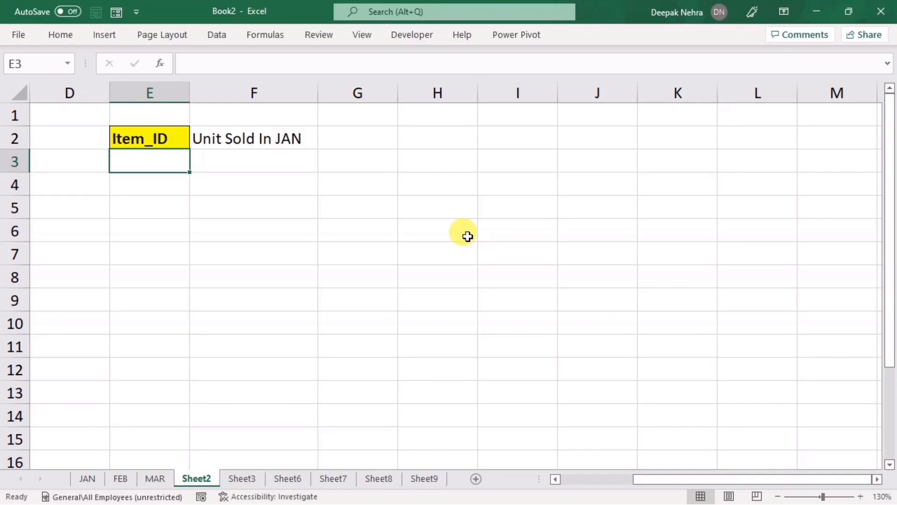
text(=)
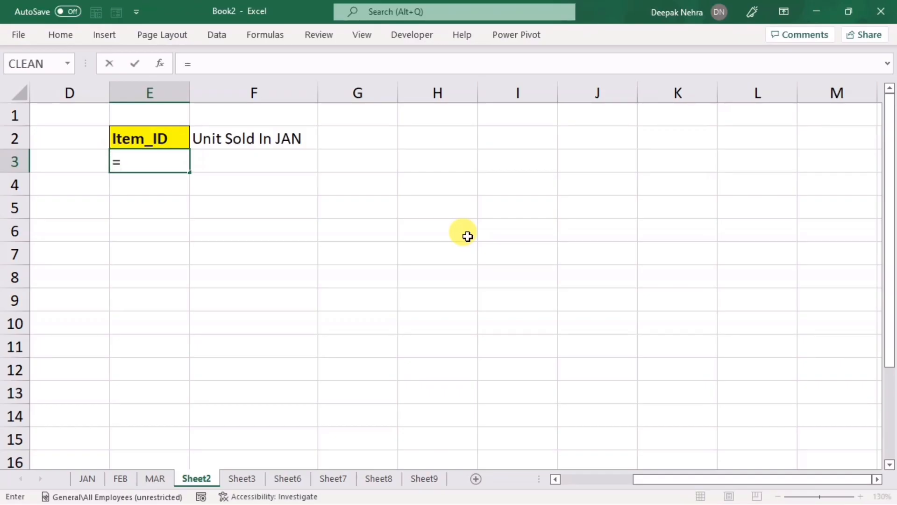
text(jan)
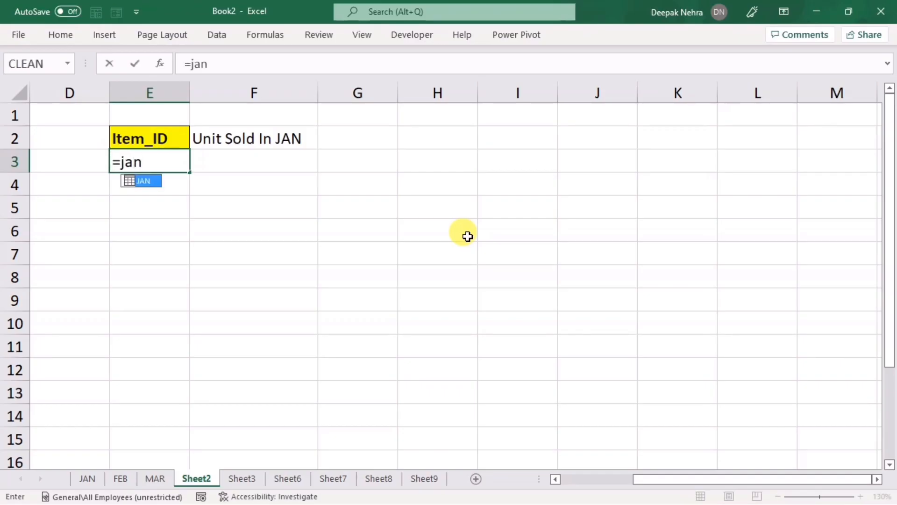
text([)
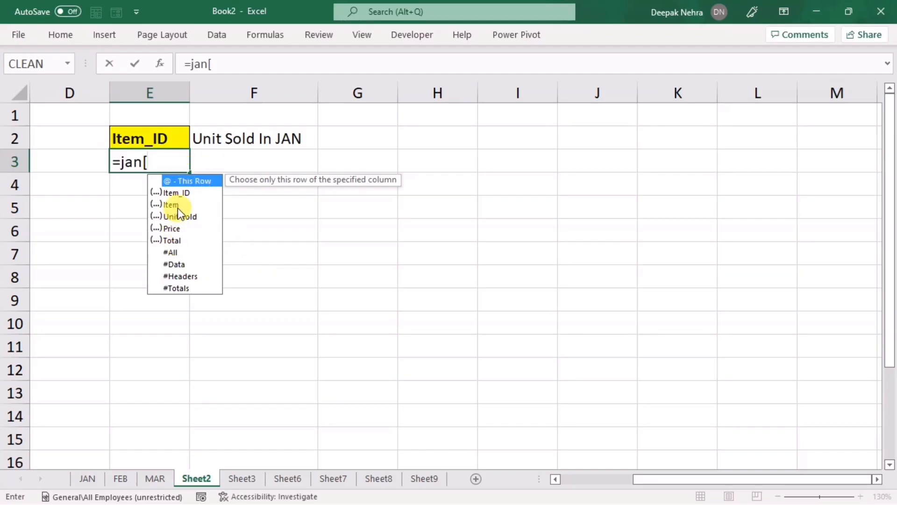
click(185, 194)
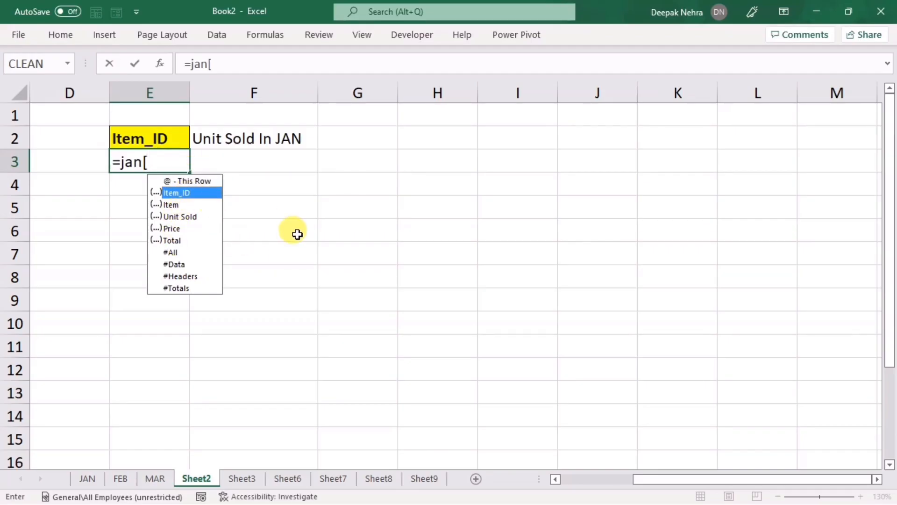
key(Tab)
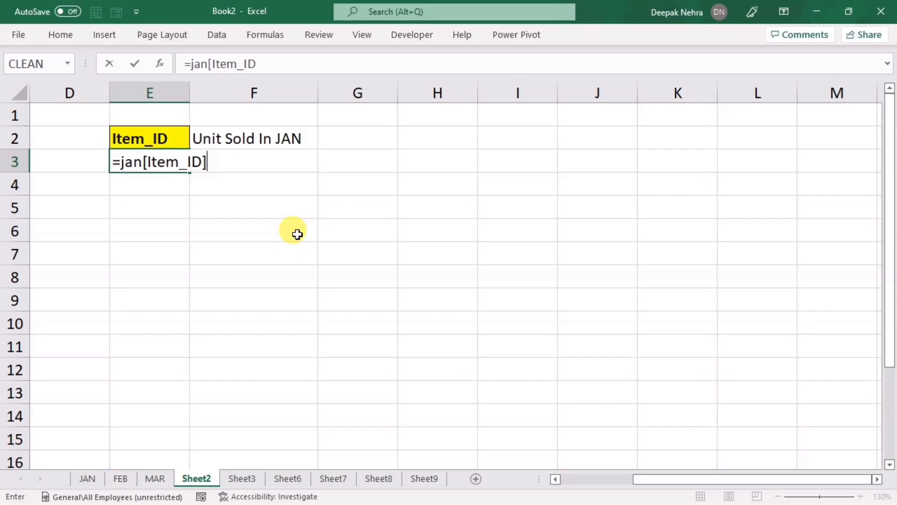
key(Return)
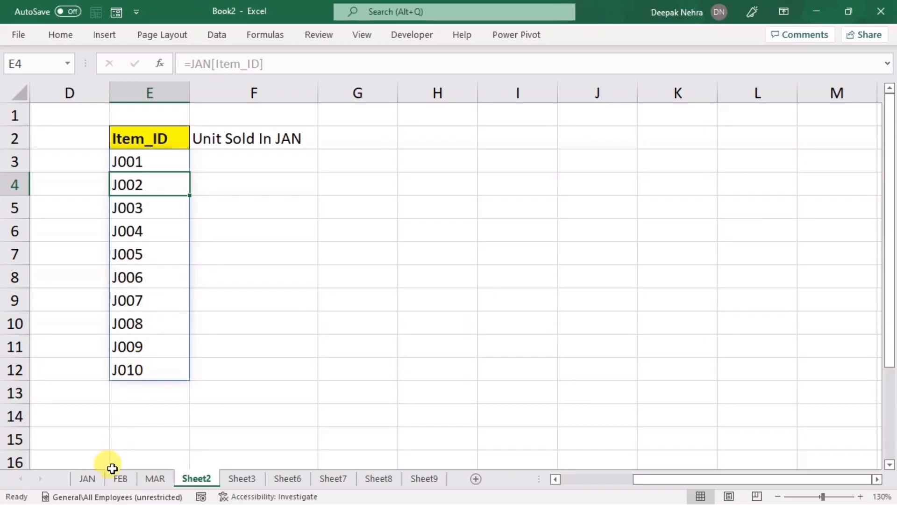
click(89, 477)
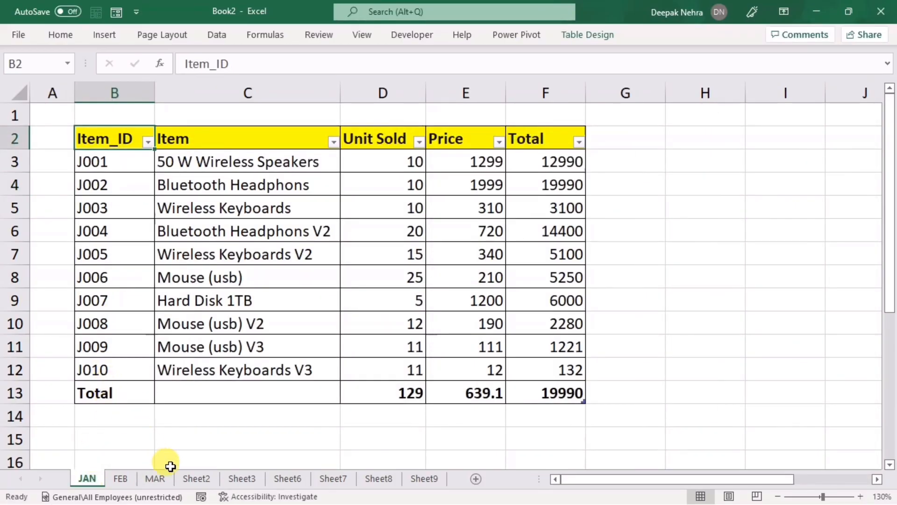
click(192, 477)
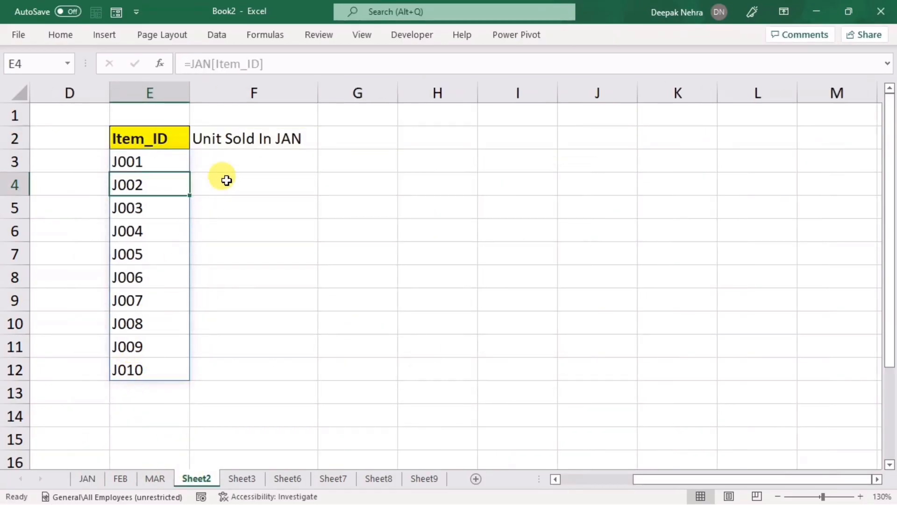
- Enter the formula =JAN[Unit Sold] in cell F3 of Sheet2 to pull in the January units sold
click(235, 158)
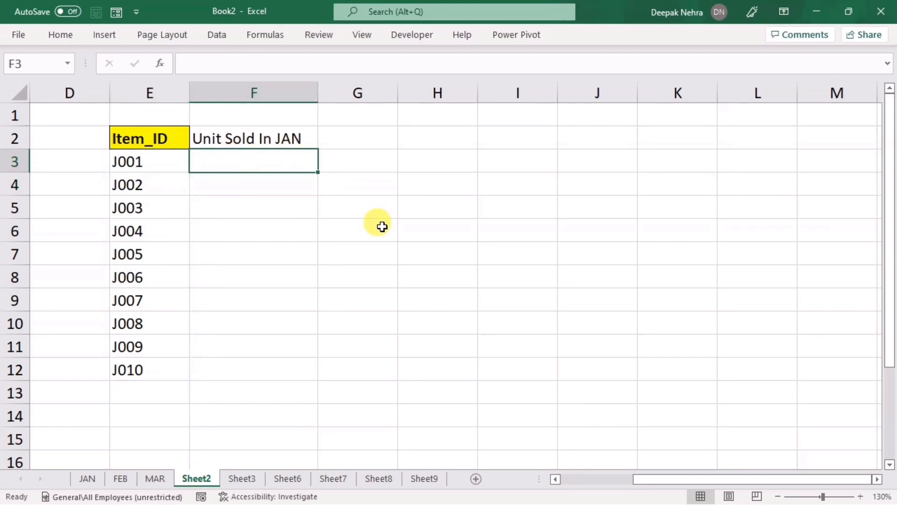
text(=)
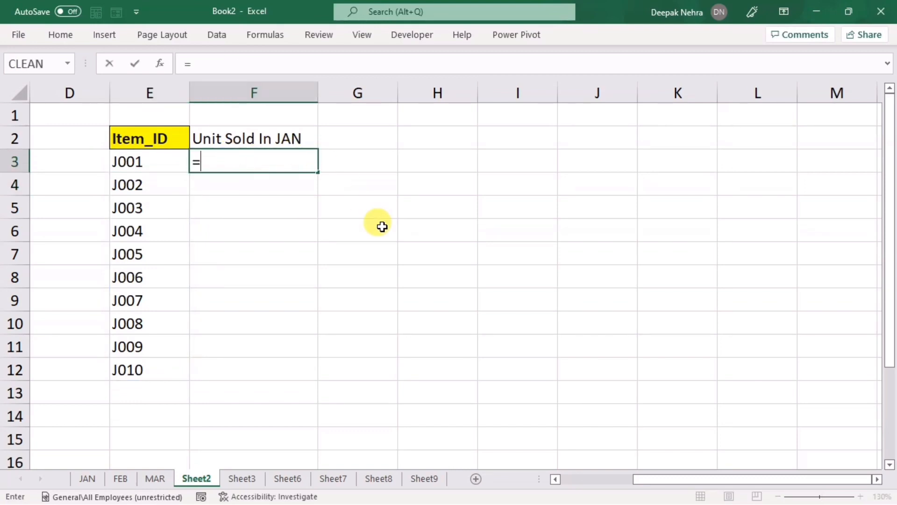
text(jan)
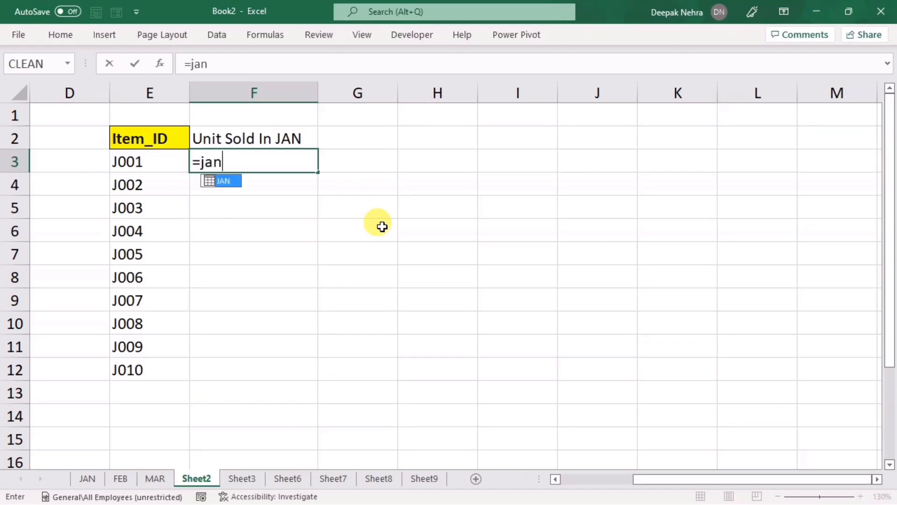
key(Tab)
text([)
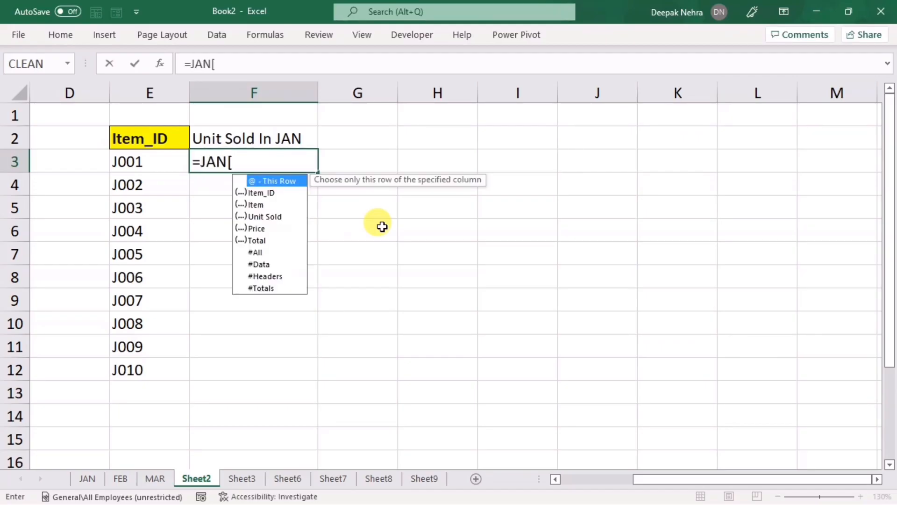
click(264, 216)
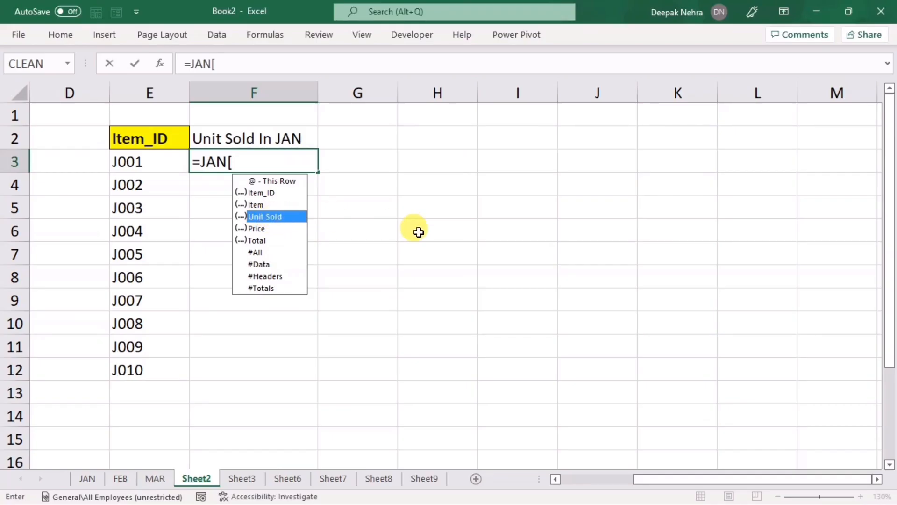
key(Tab)
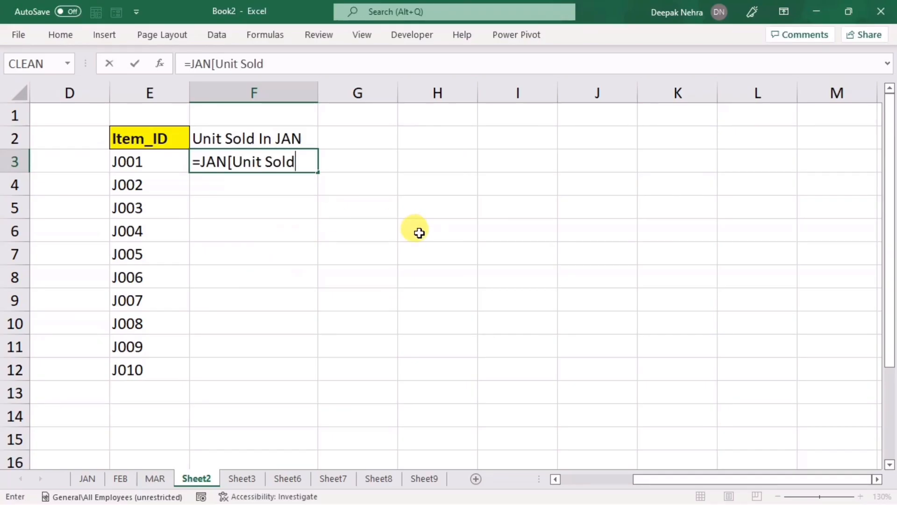
key(Return)
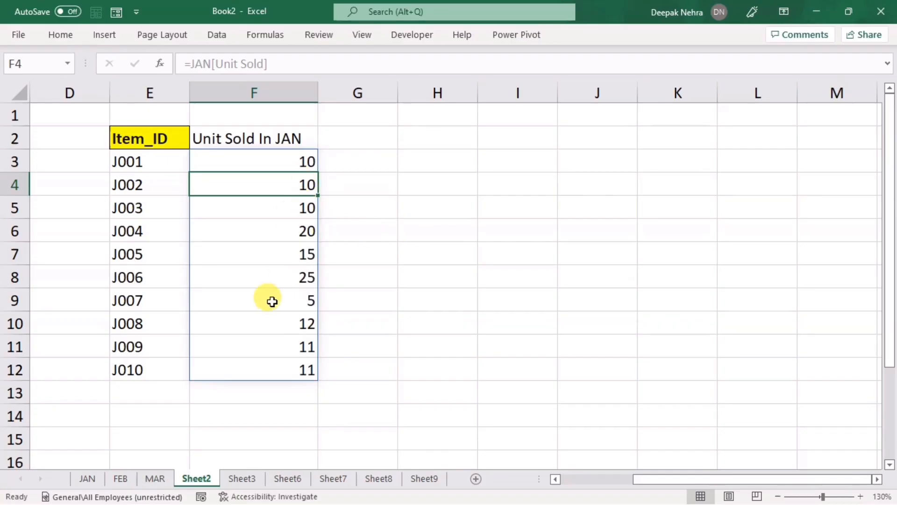
- Copy the "Unit Sold In JAN" header into cell G2, widen column G, and change the copied text to "Unit Sold In feb"
click(254, 142)
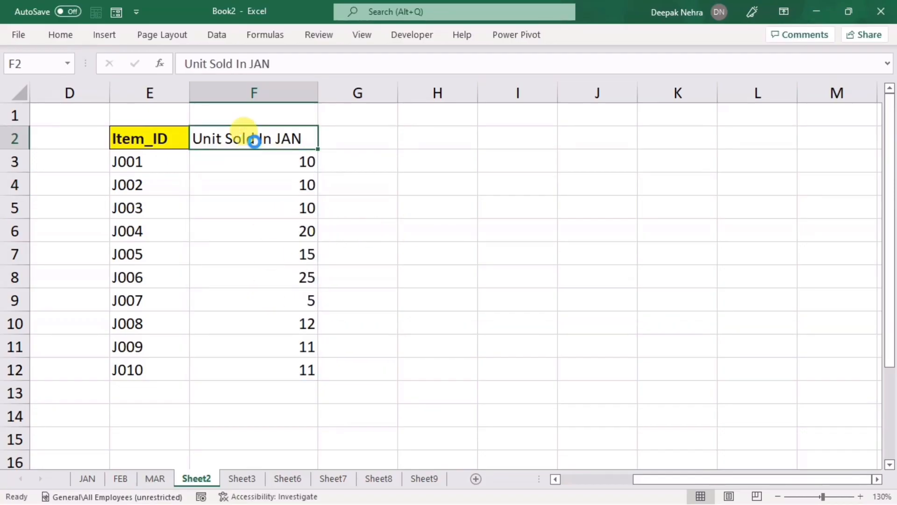
key(ctrl+c)
click(335, 139)
key(ctrl+v)
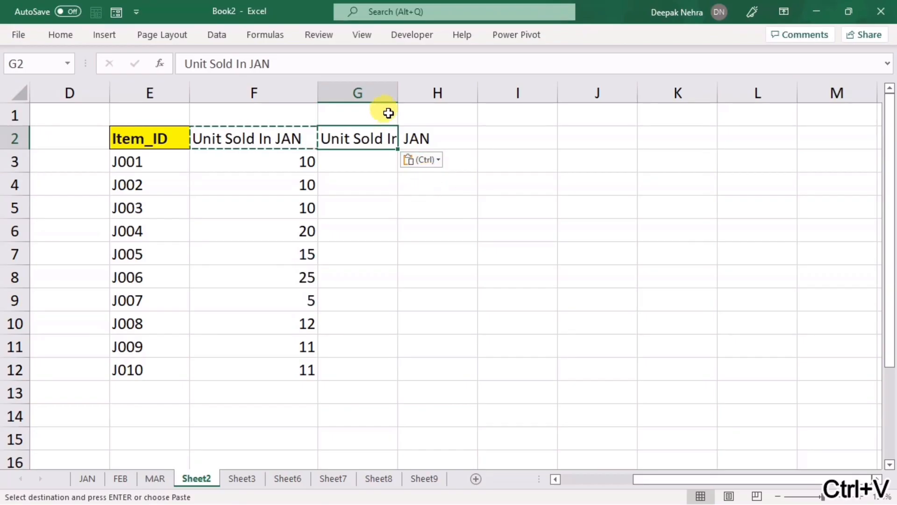
drag(397, 93, 495, 99)
double_click(429, 144)
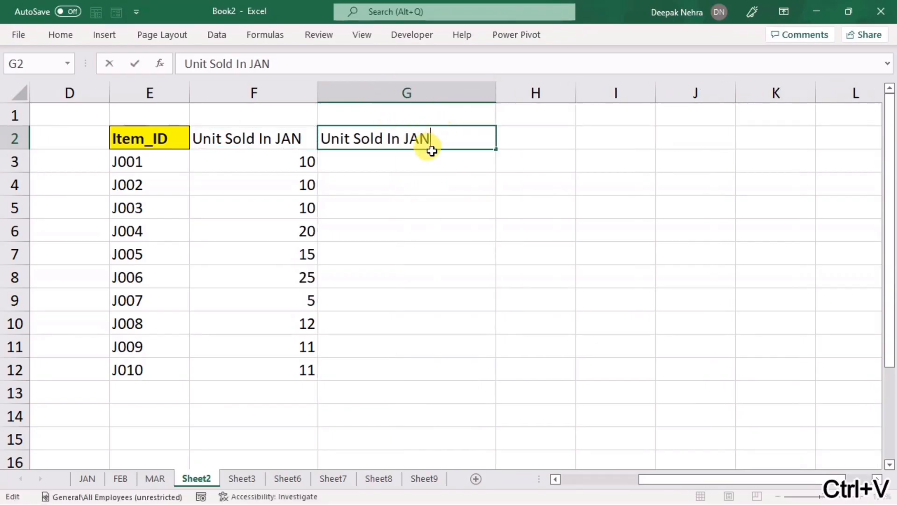
key(BackSpace)
key(BackSpace)
text(feb)
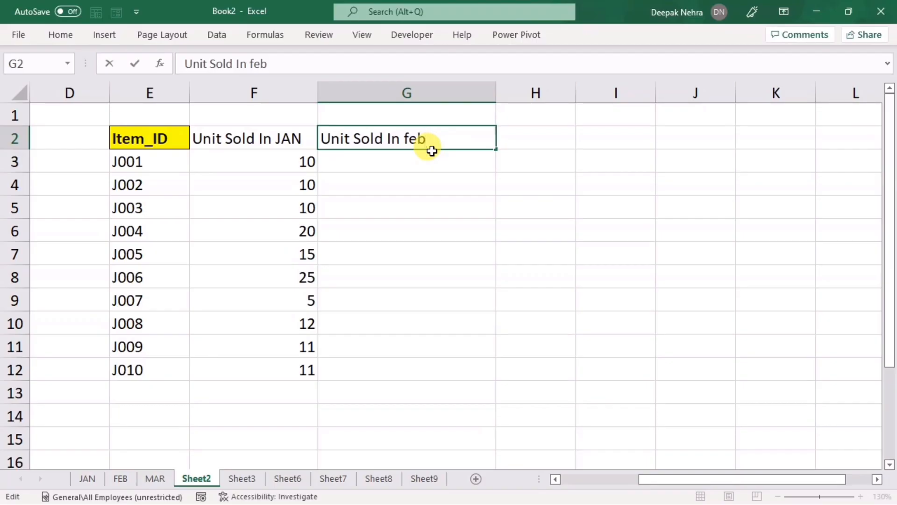
key(Return)
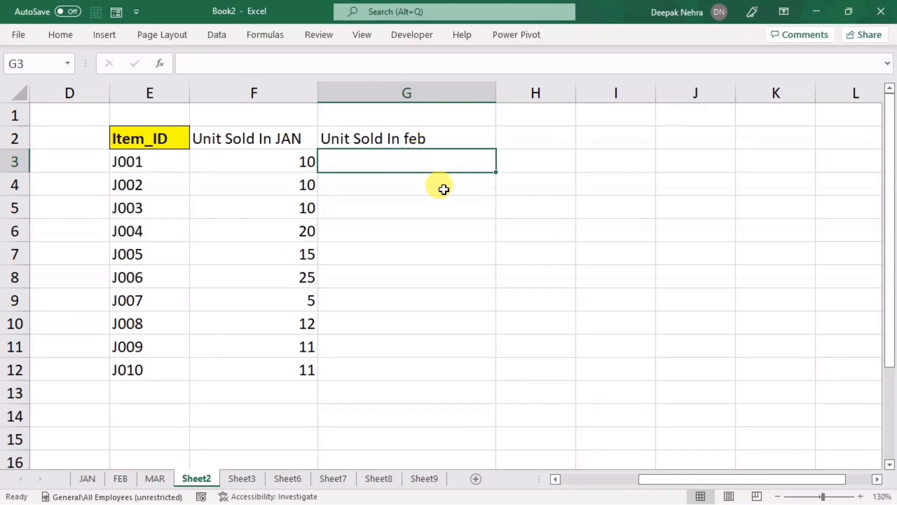
- Enter the formula =feb[Unit Sold] in cell G3 to pull in the February units sold
text(=)
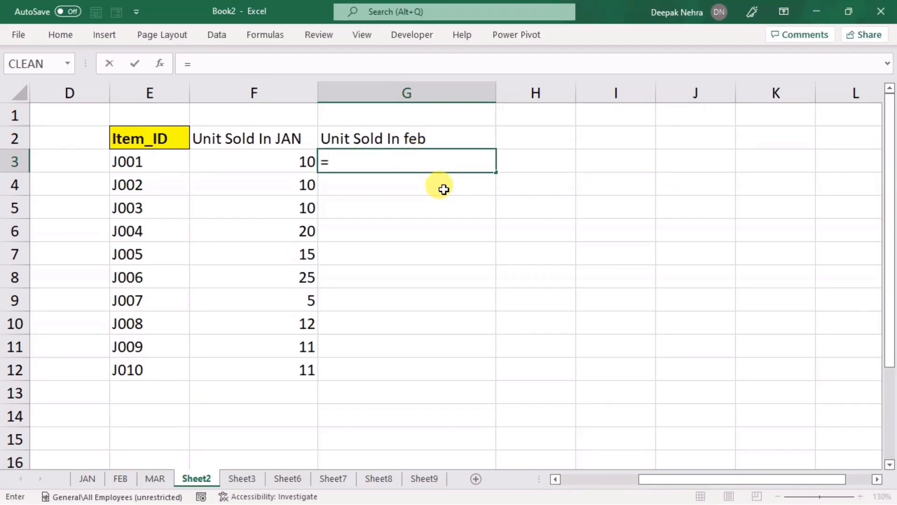
text(fe)
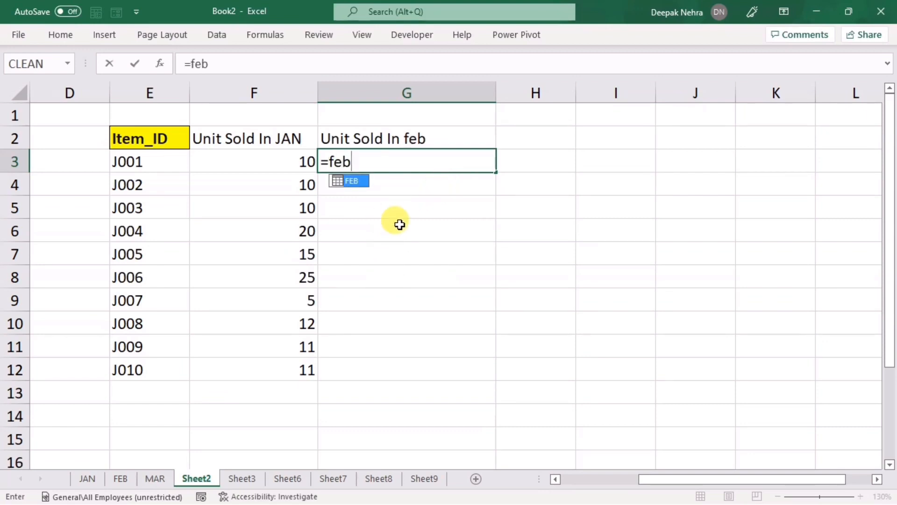
text(b)
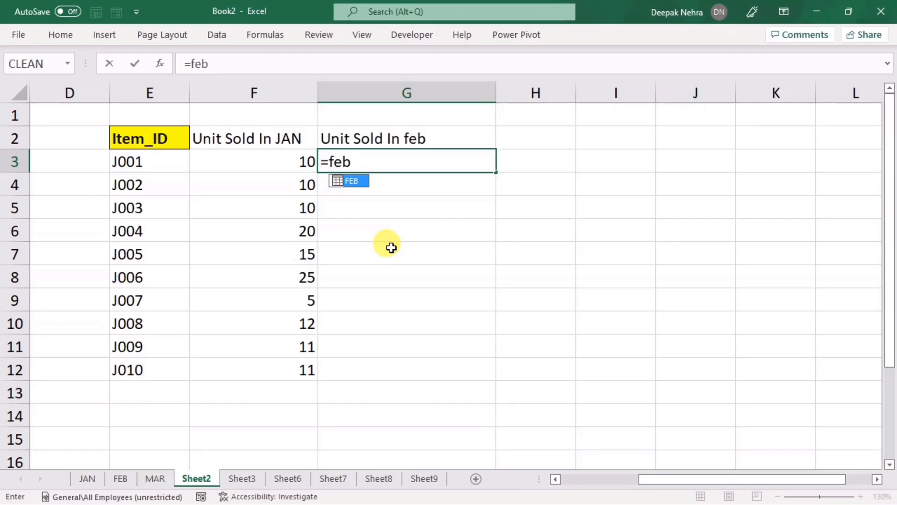
text([)
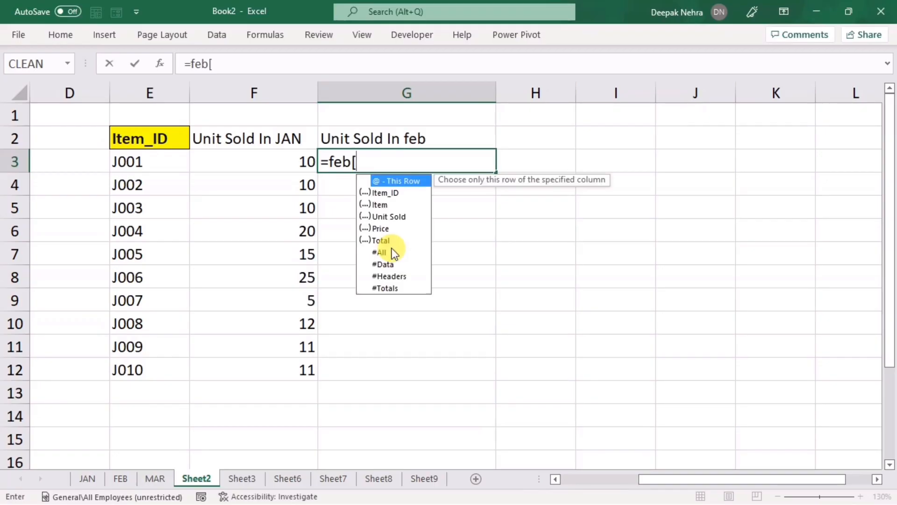
click(391, 217)
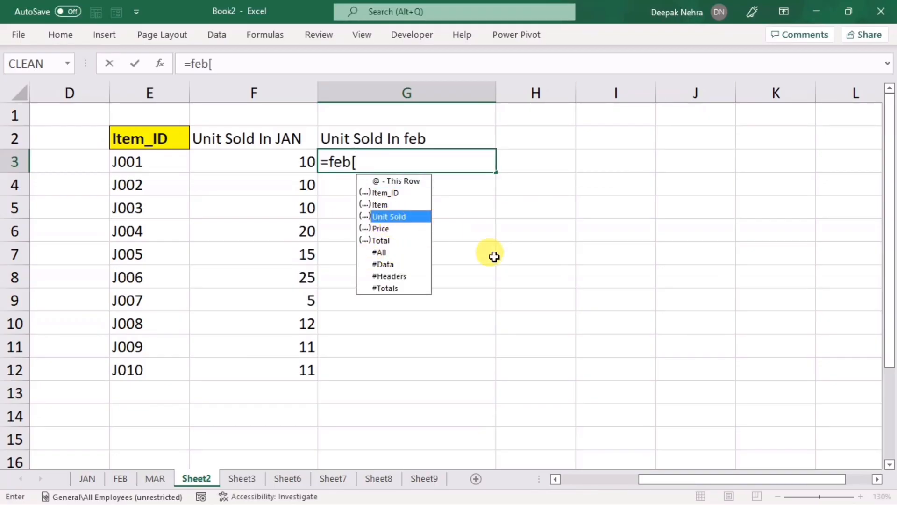
key(Tab)
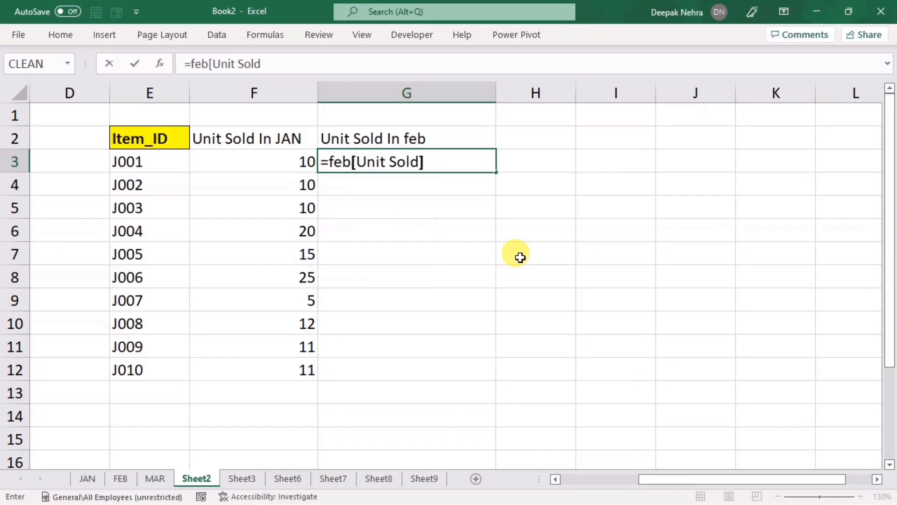
key(Return)
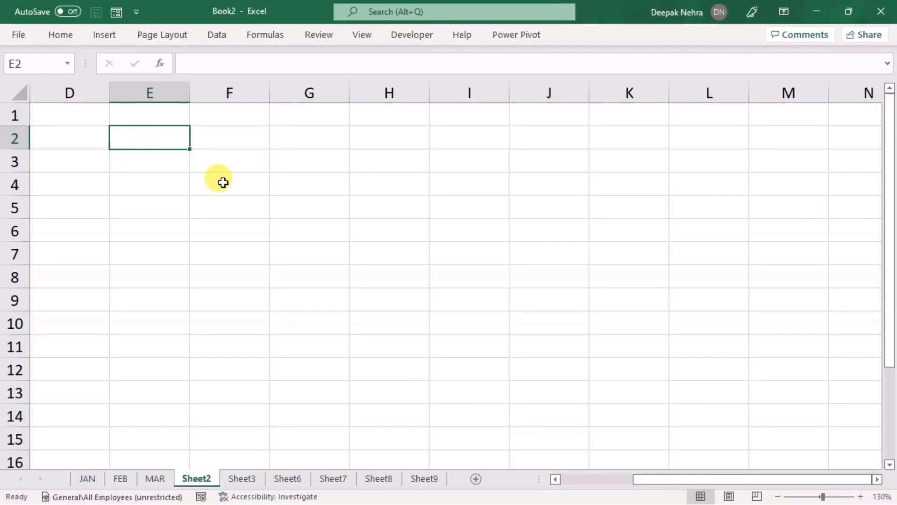
- Copy the Item_ID and Total headers from the JAN sheet into cells E2:F2 of Sheet2 and widen columns E and F
click(89, 479)
ctrl+click(517, 137)
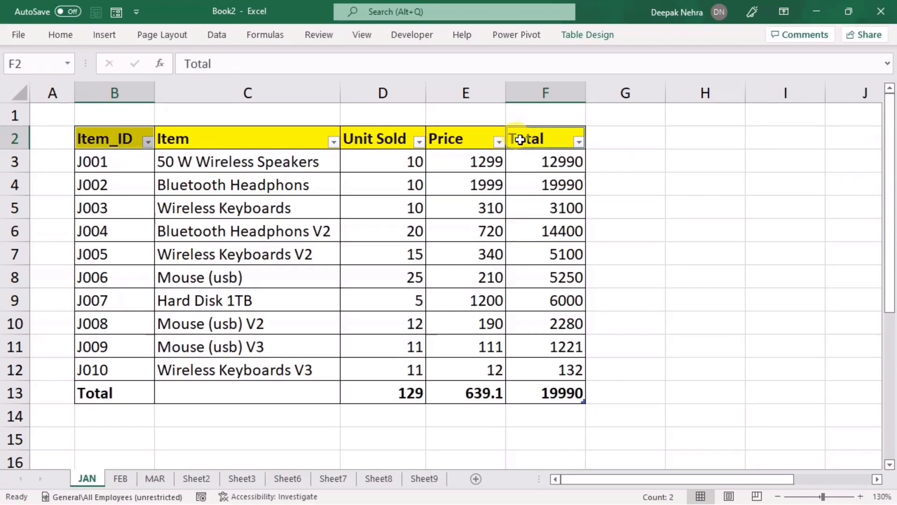
key(ctrl+c)
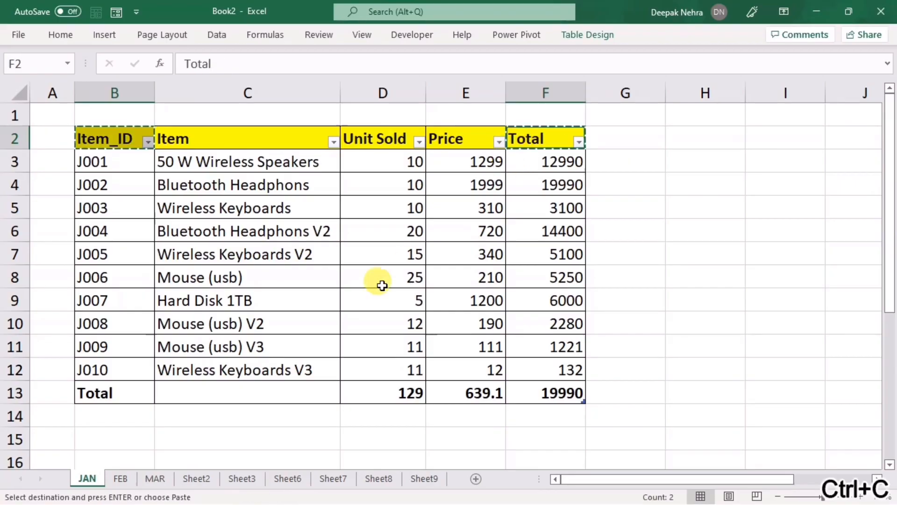
click(197, 478)
click(150, 145)
key(ctrl+v)
click(263, 256)
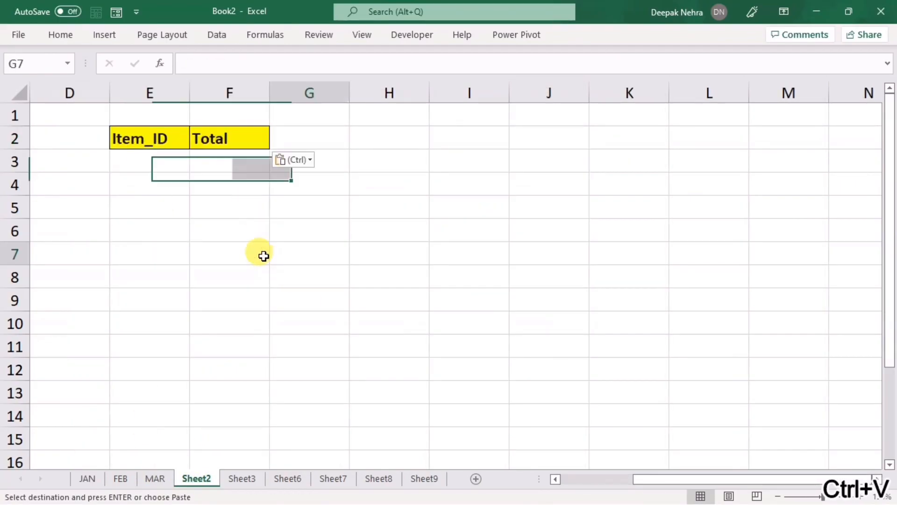
drag(269, 93, 337, 104)
drag(191, 95, 198, 93)
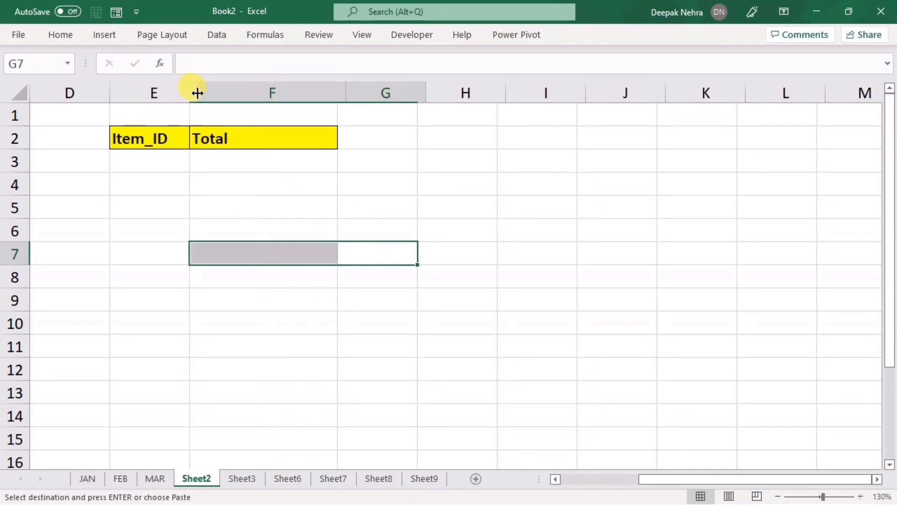
click(297, 215)
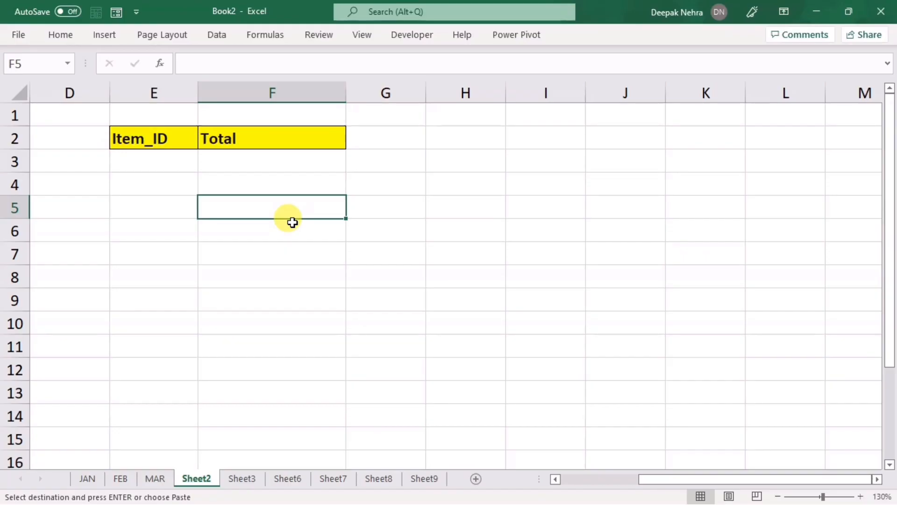
click(236, 167)
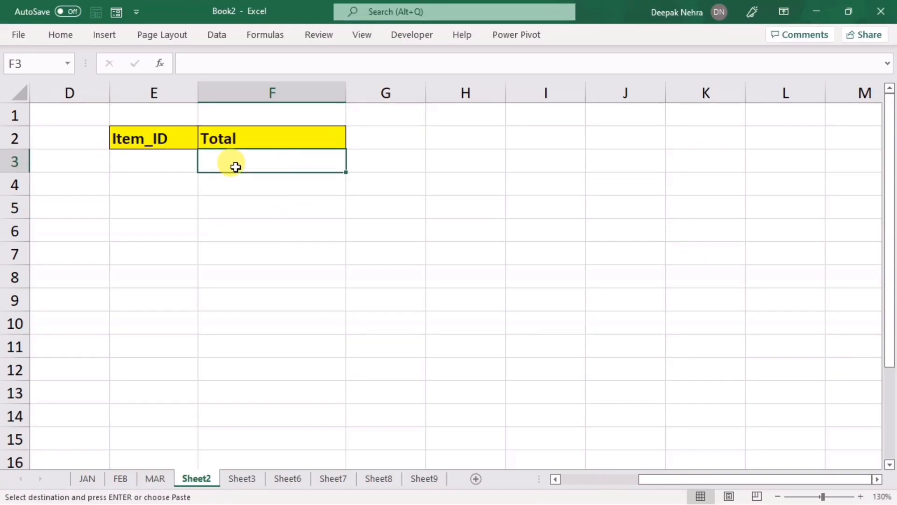
click(136, 161)
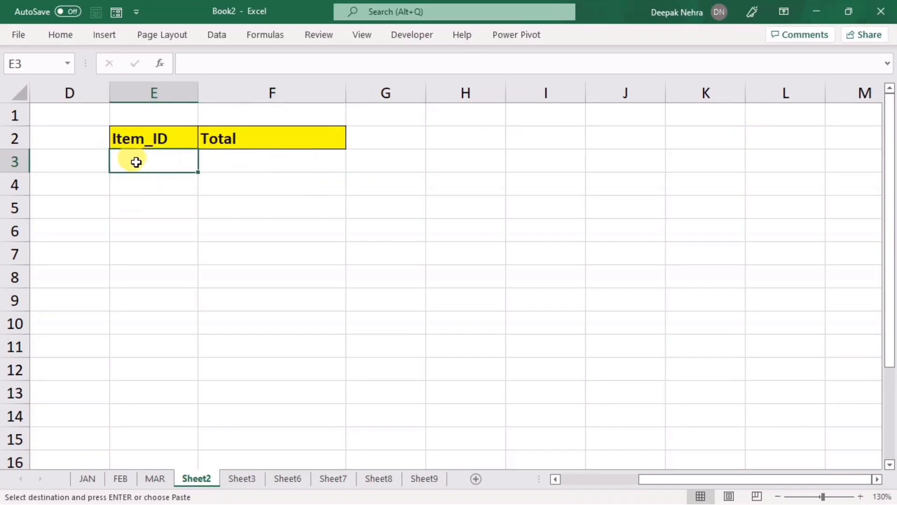
click(86, 479)
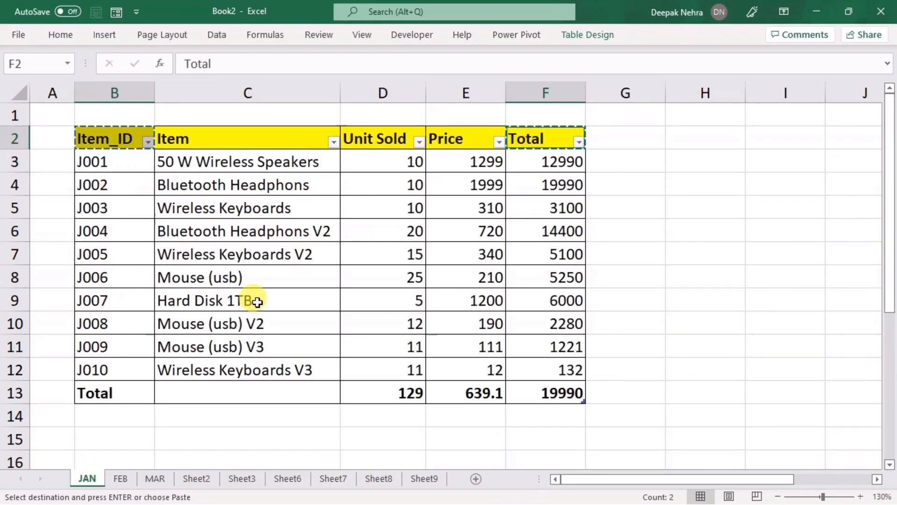
click(201, 480)
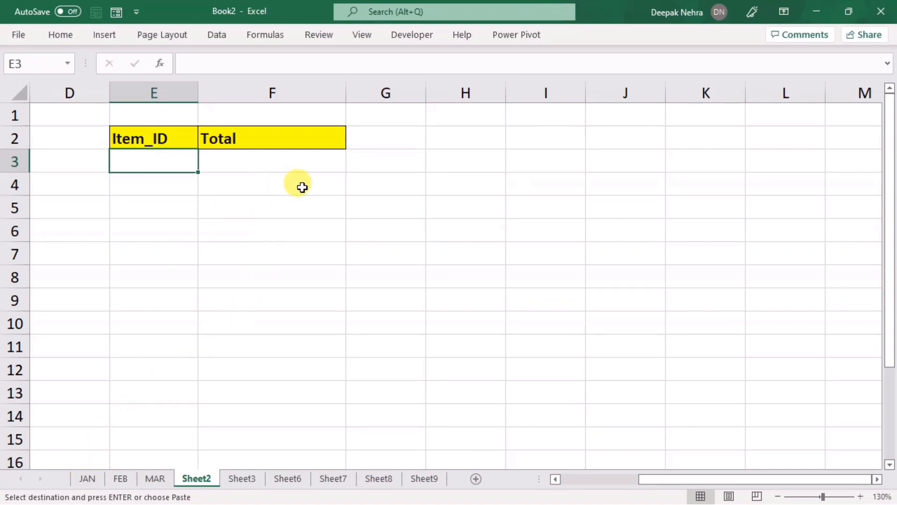
- Enter the formula =XLOOKUP(E3,jan[Item_ID],jan[Total]) in cell F3 of Sheet2
click(258, 168)
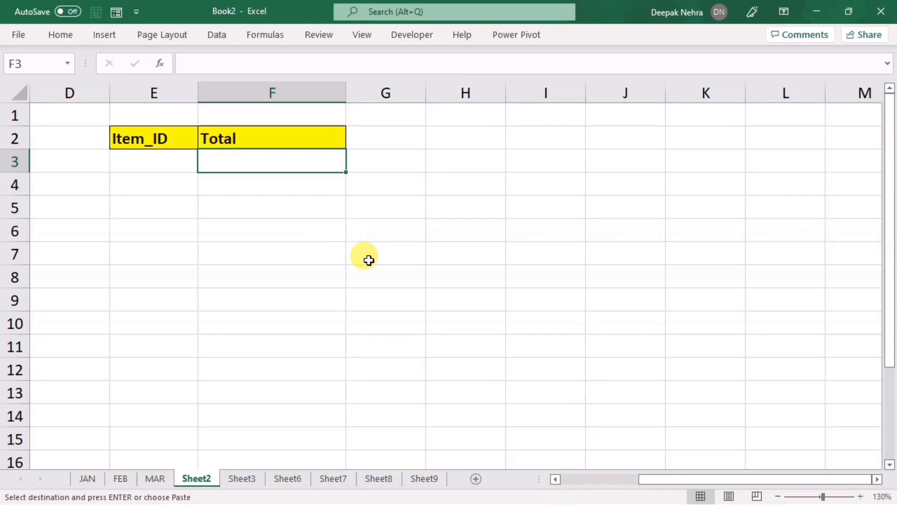
text(=)
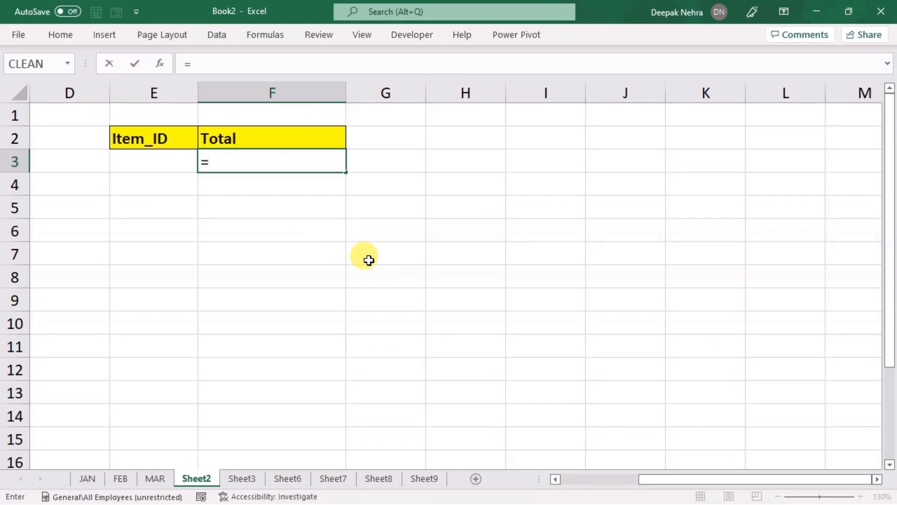
text(xloo)
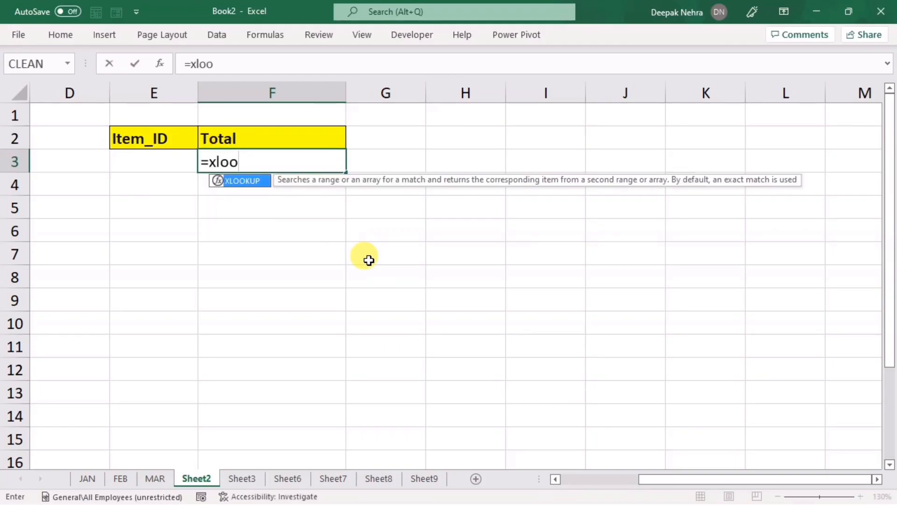
key(Tab)
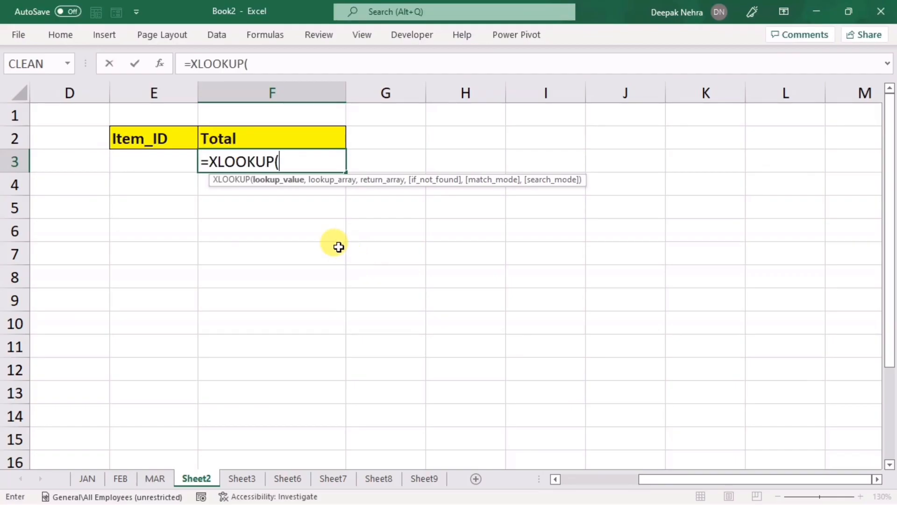
click(156, 161)
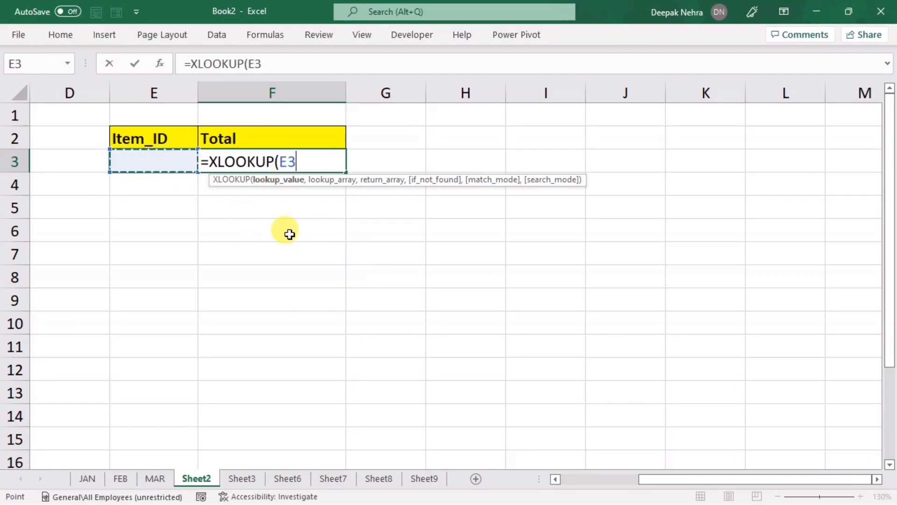
text(,)
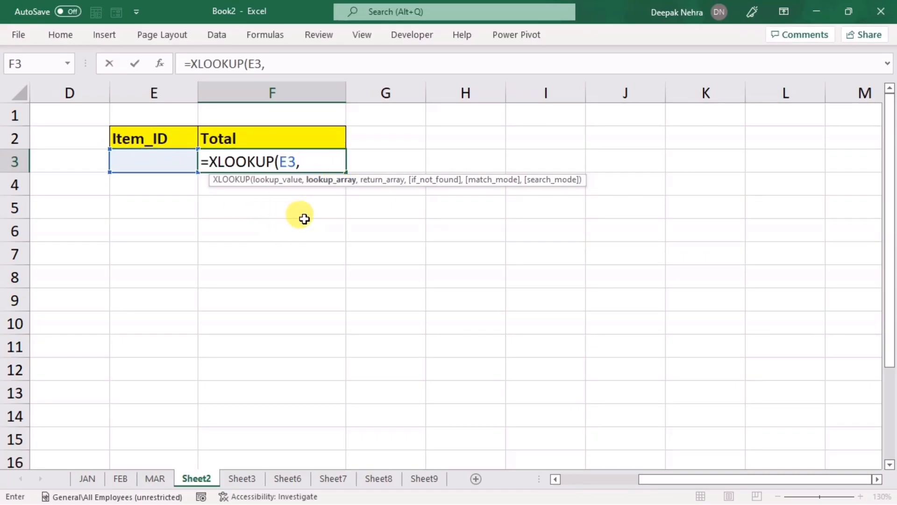
text(jan)
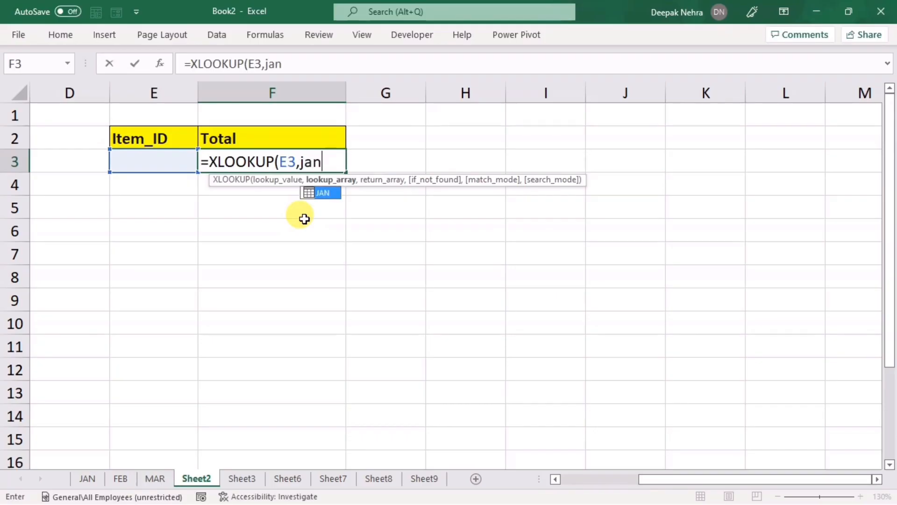
text([)
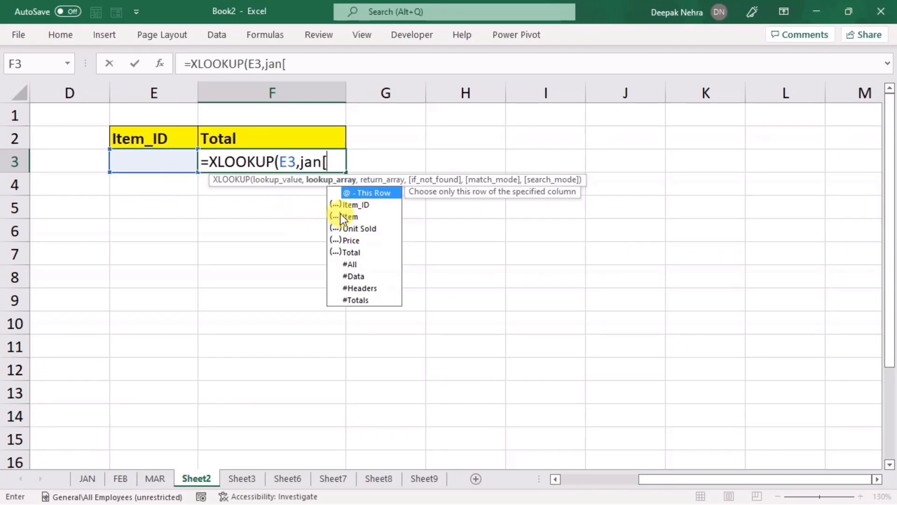
click(351, 203)
key(Tab)
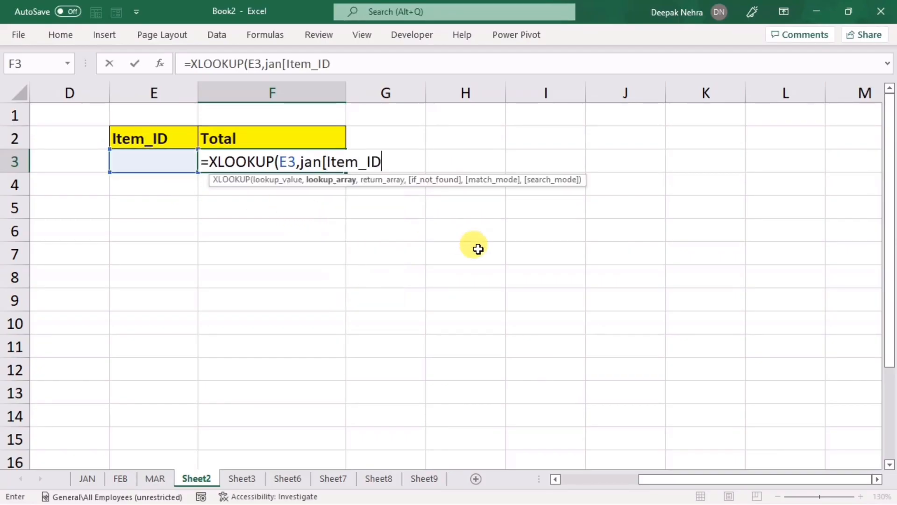
text(],)
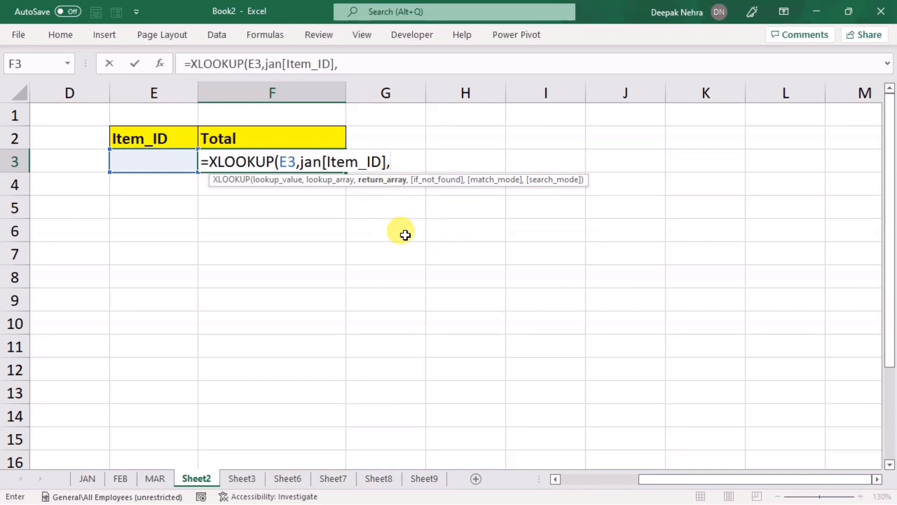
text(jan[)
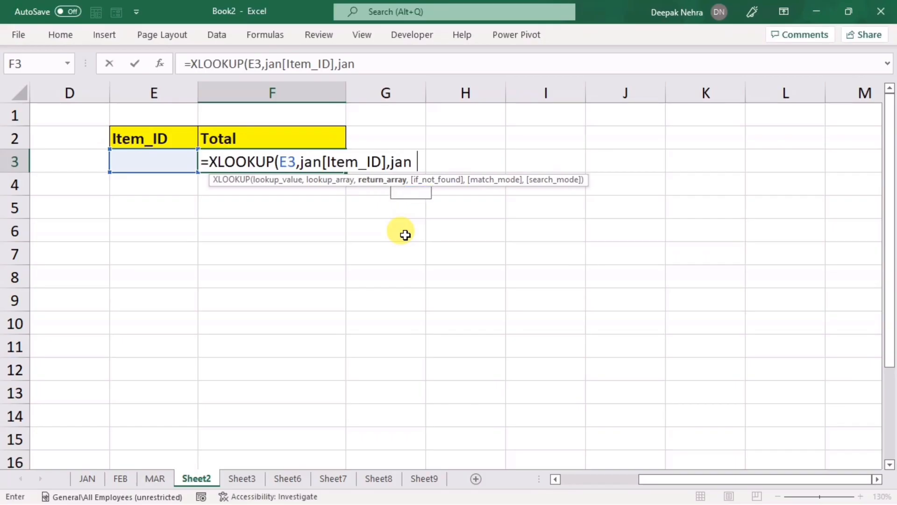
click(441, 253)
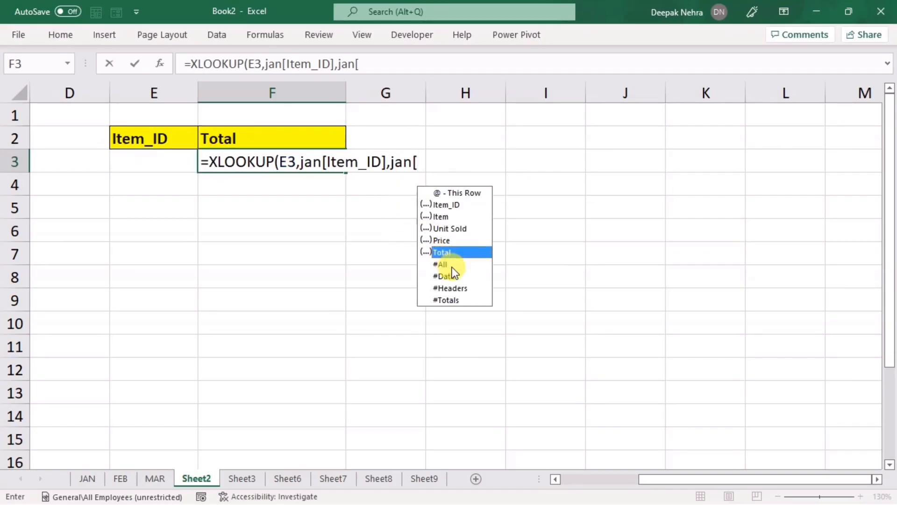
key(Tab)
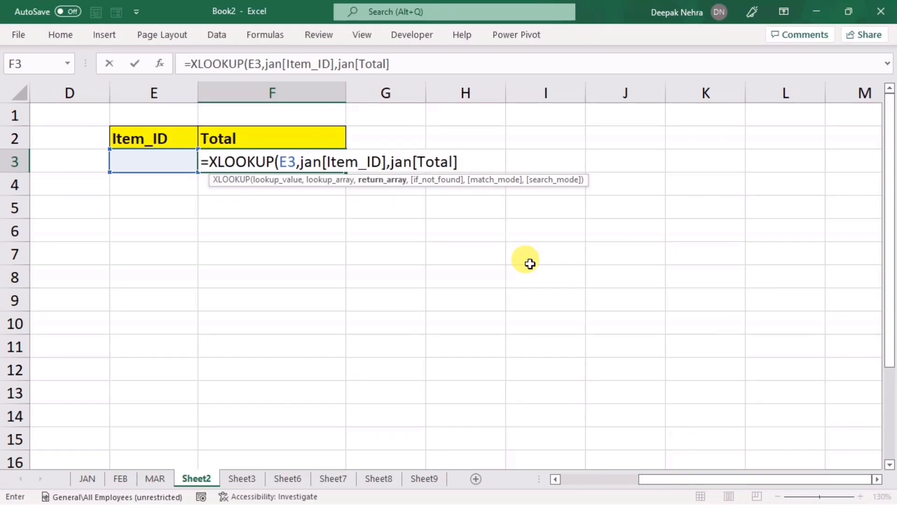
text())
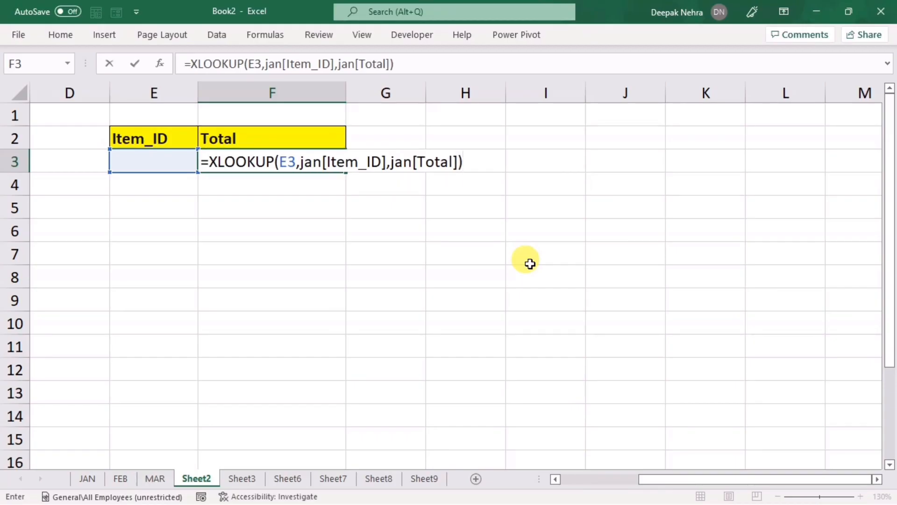
key(Return)
- Enter the item ID j001 in cell E3 and check the returned total against the JAN sheet
click(152, 159)
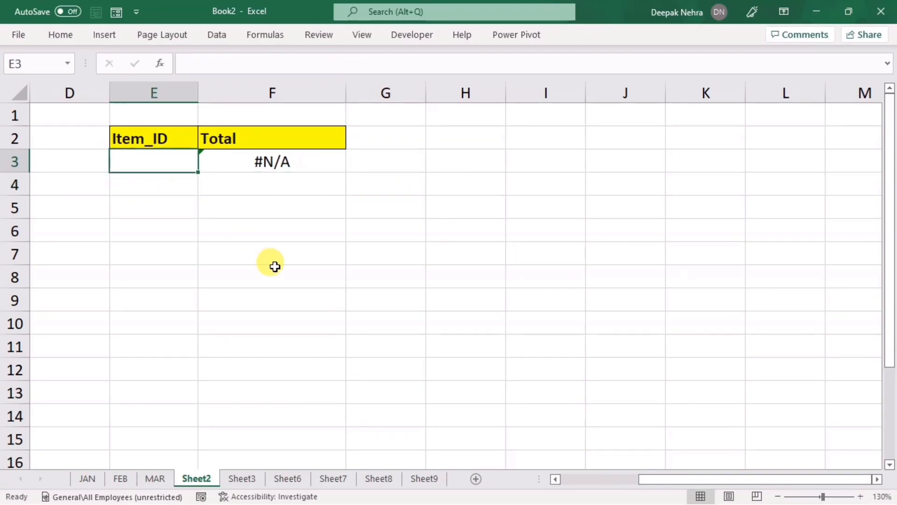
text(j001)
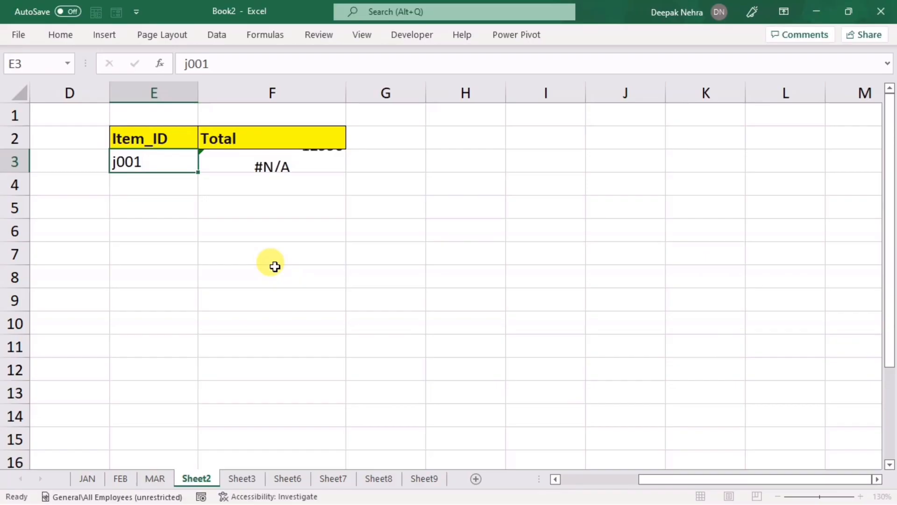
key(Return)
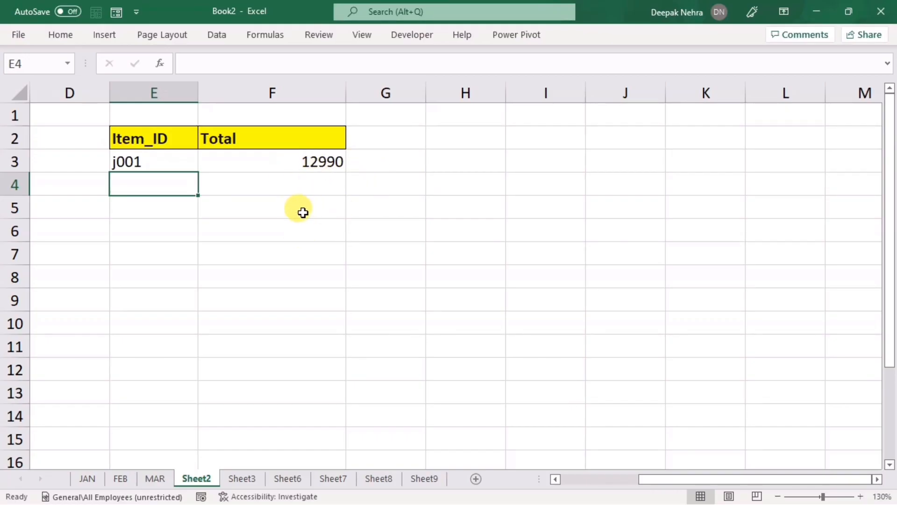
click(88, 478)
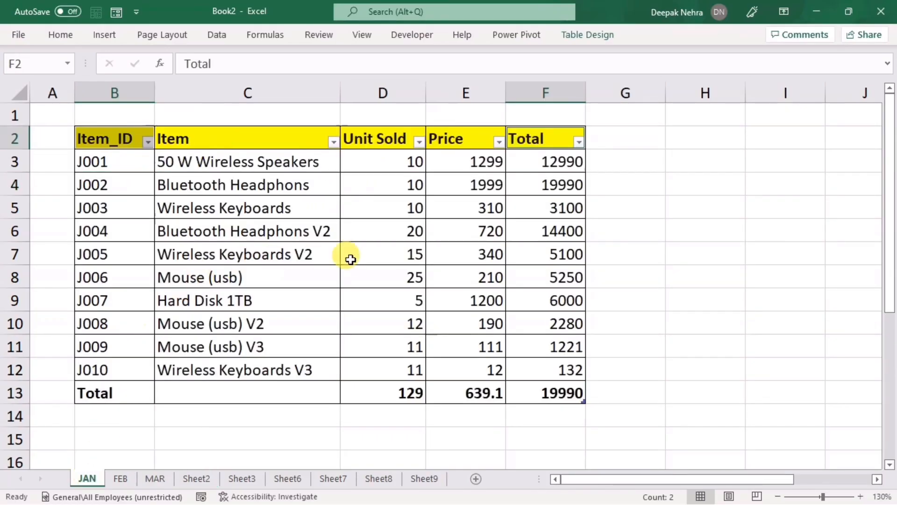
click(192, 478)
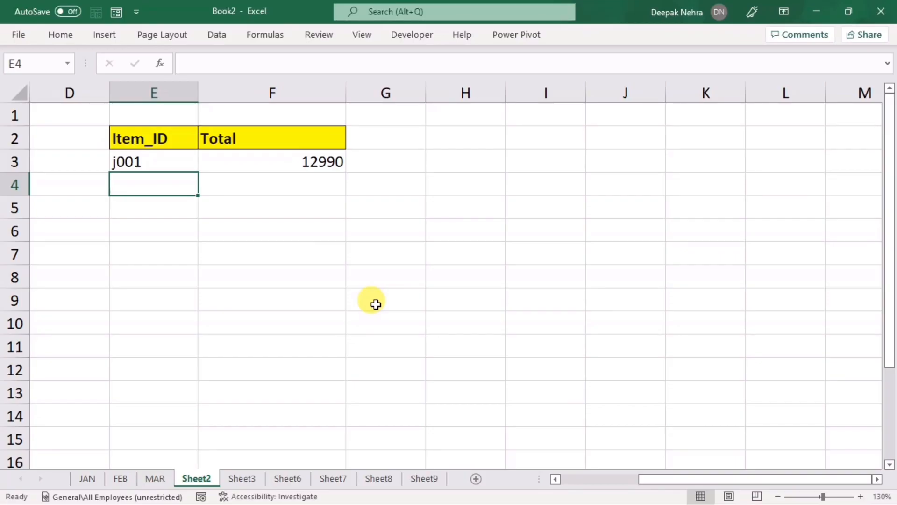
- Rename the sales table with the Brand column on Sheet3 as xyz
click(254, 479)
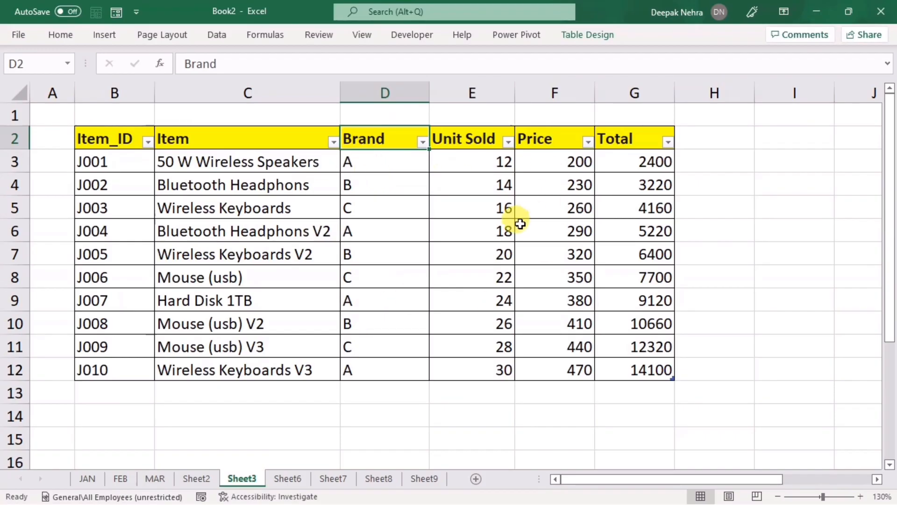
key(Down)
key(Down)
key(Down)
key(Down)
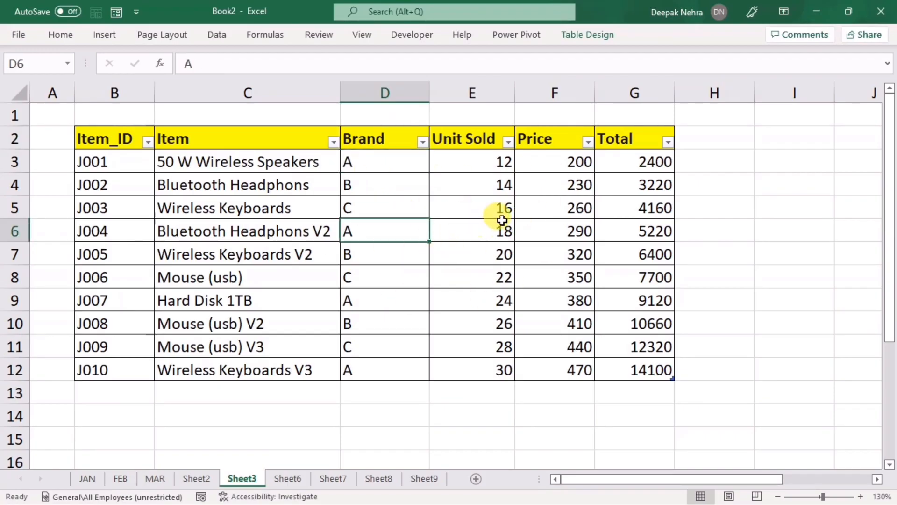
click(576, 33)
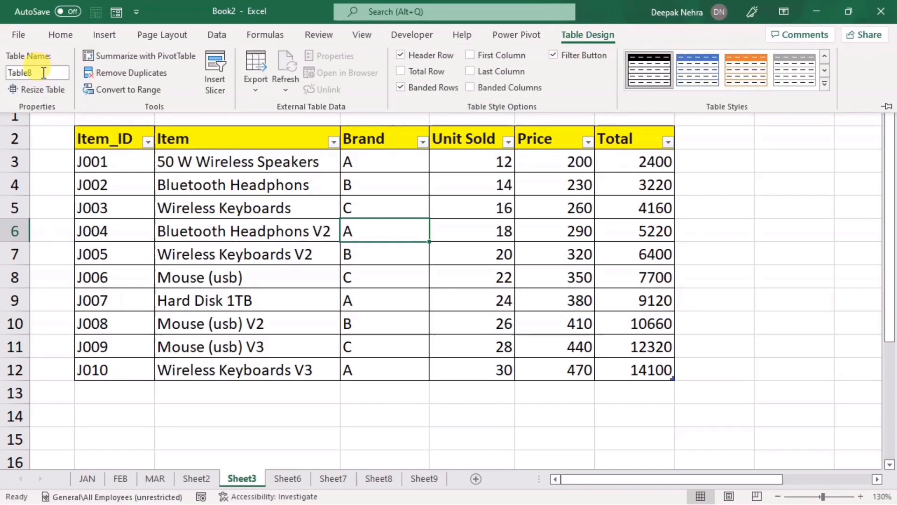
click(44, 73)
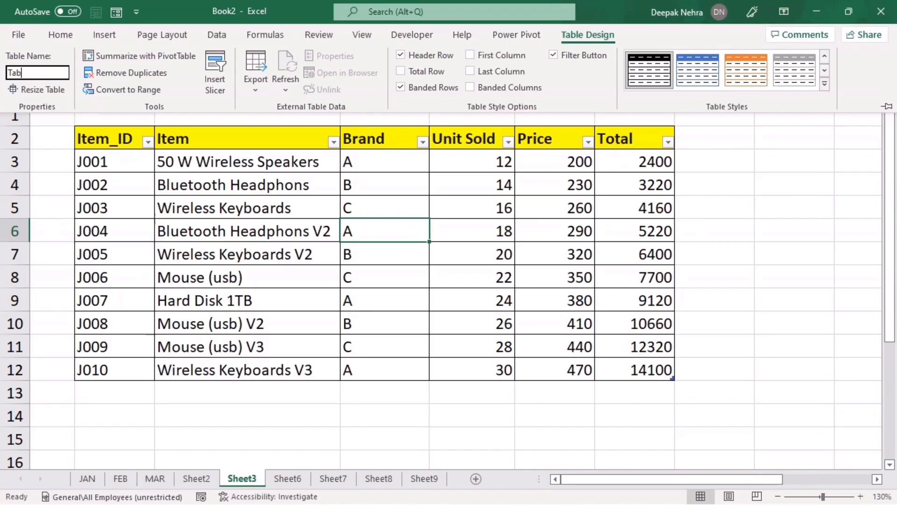
key(BackSpace)
key(BackSpace)
text(xyz)
key(Return)
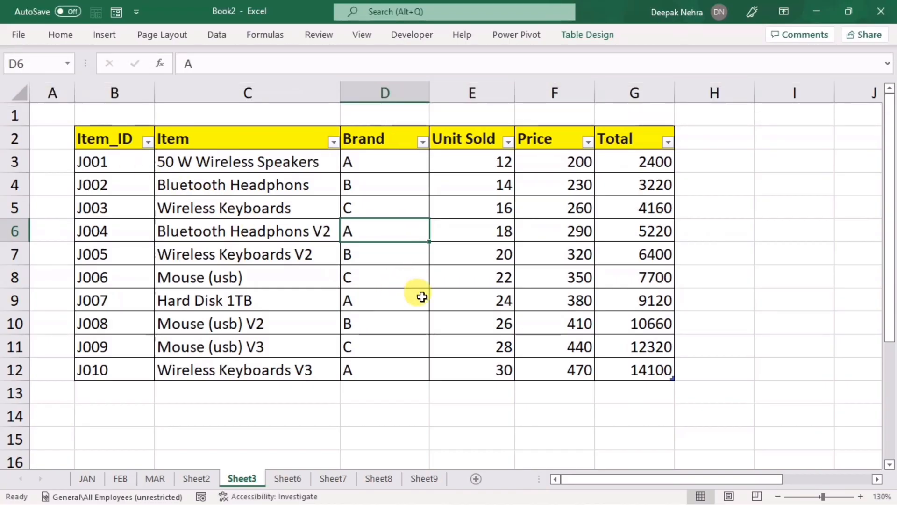
- Copy the Brand and Total headers from the Sheet3 table into cells E7:F7 of Sheet2
click(377, 138)
ctrl+click(625, 136)
key(ctrl+c)
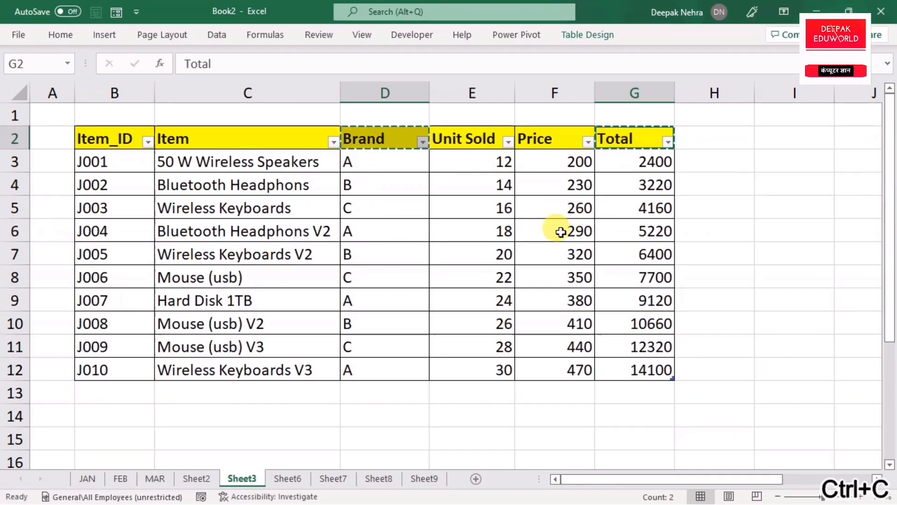
click(201, 478)
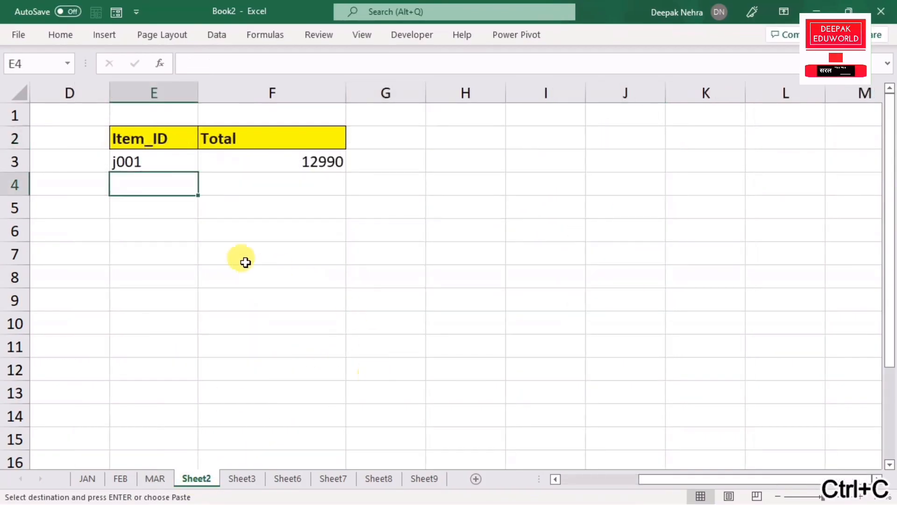
click(140, 253)
key(ctrl+v)
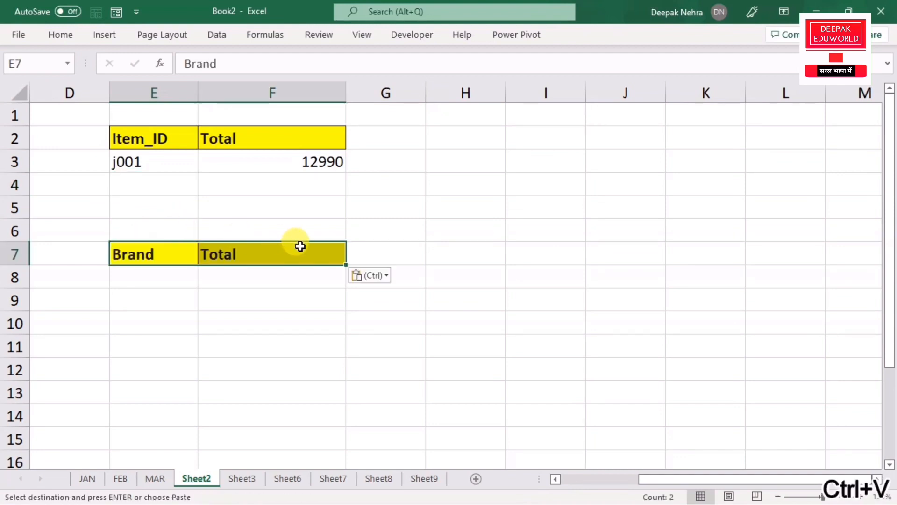
- Start a SUMIF formula in cell F8 of Sheet2 with xyz[Brand] as the range
click(156, 278)
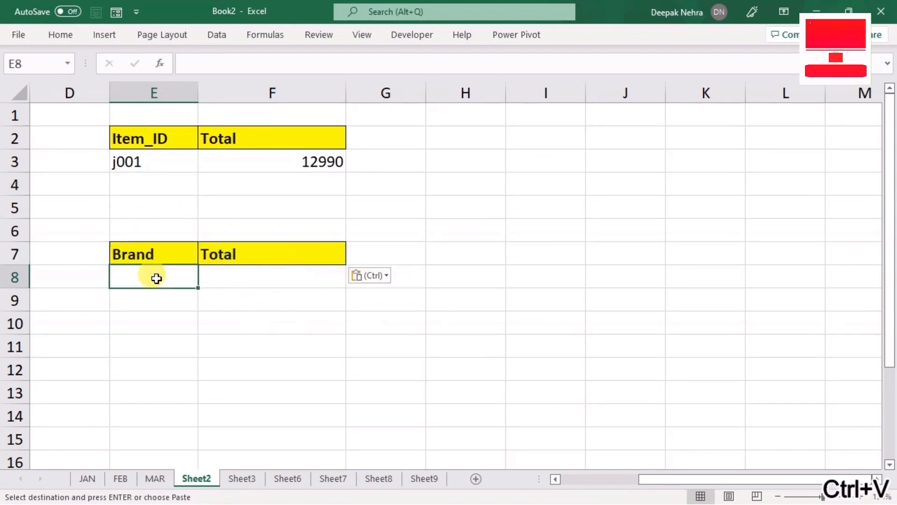
click(252, 283)
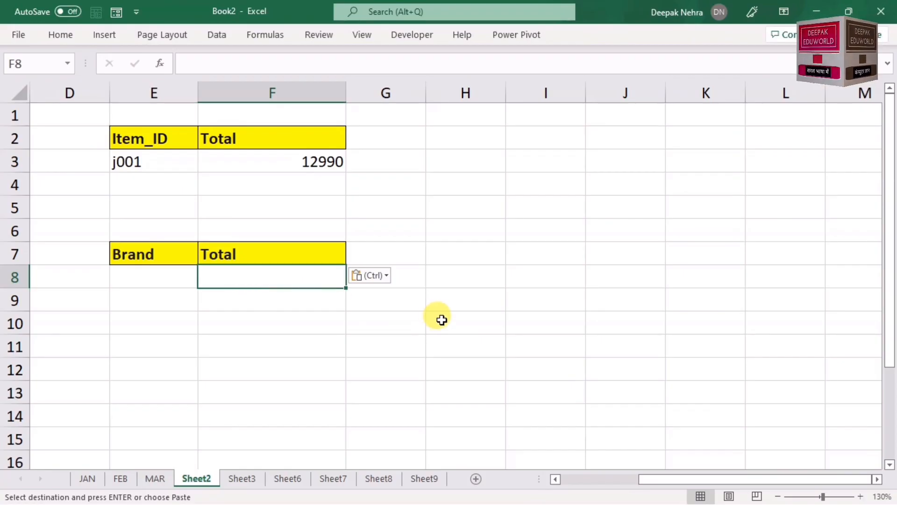
text(=su)
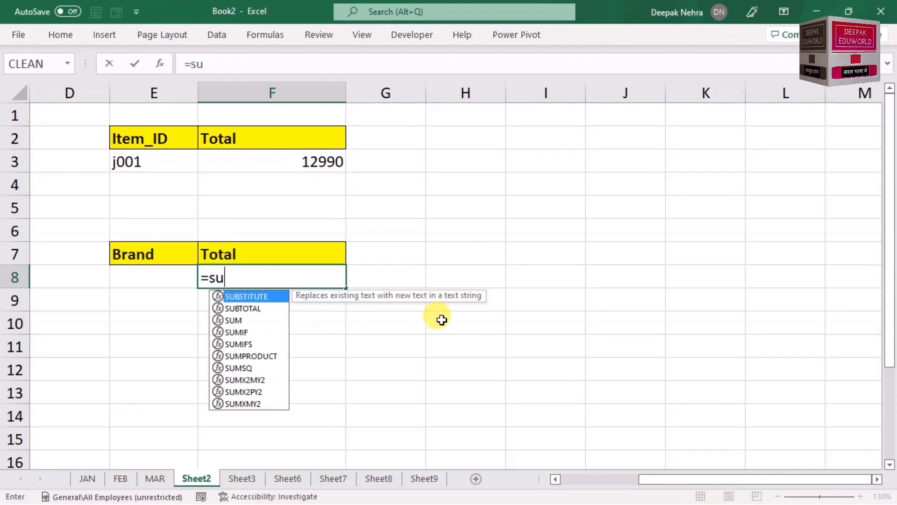
text(mif()
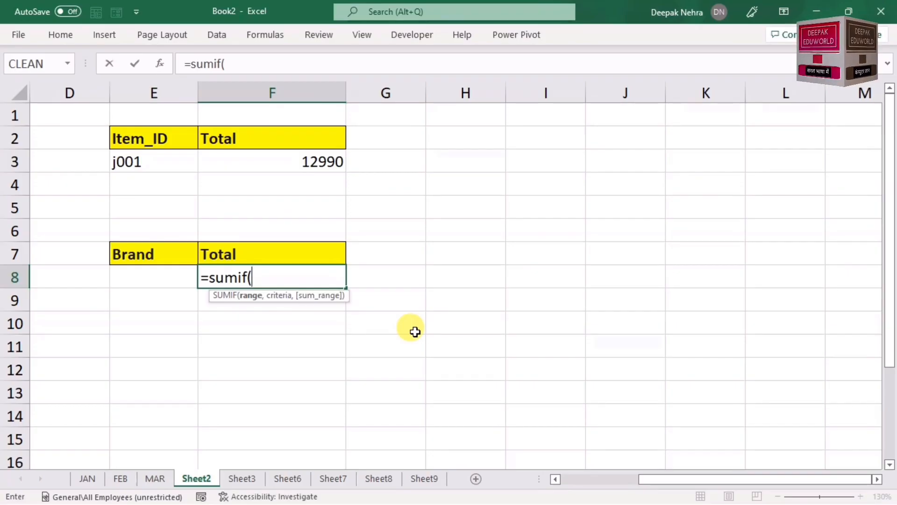
text(xyz)
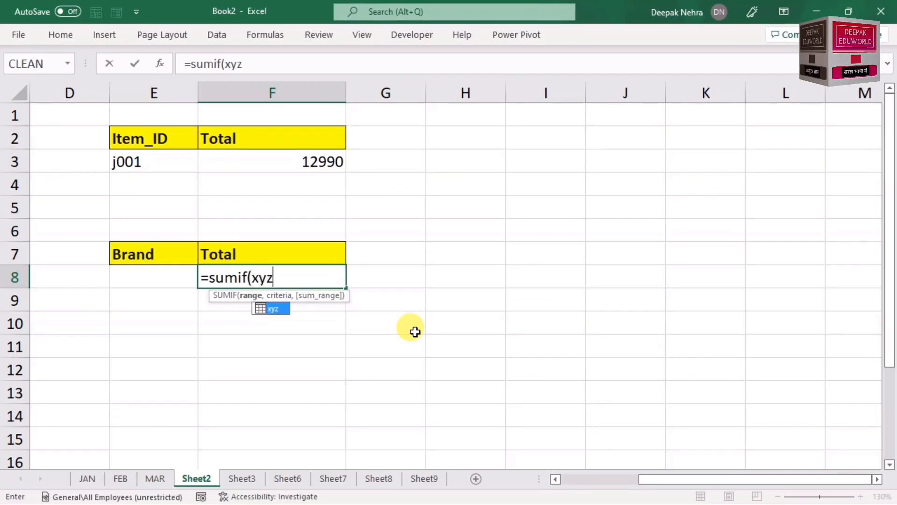
key(Tab)
text([)
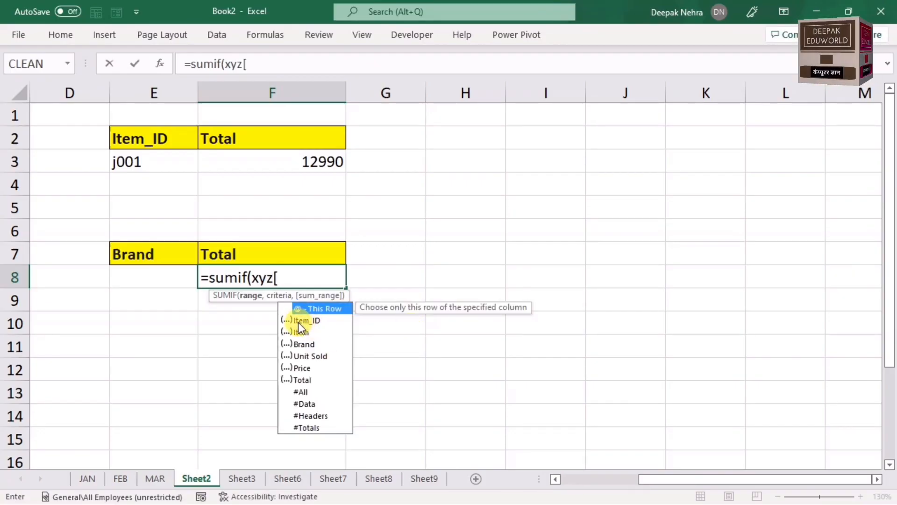
click(304, 344)
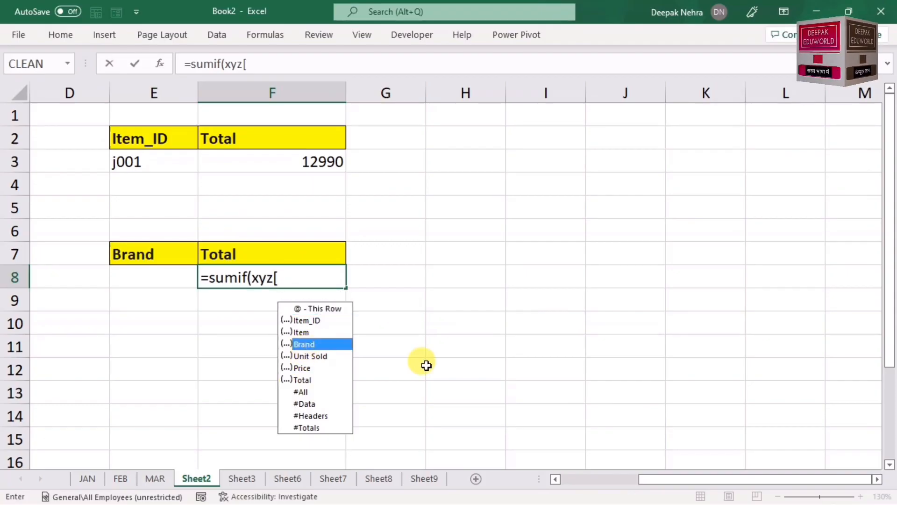
key(Tab)
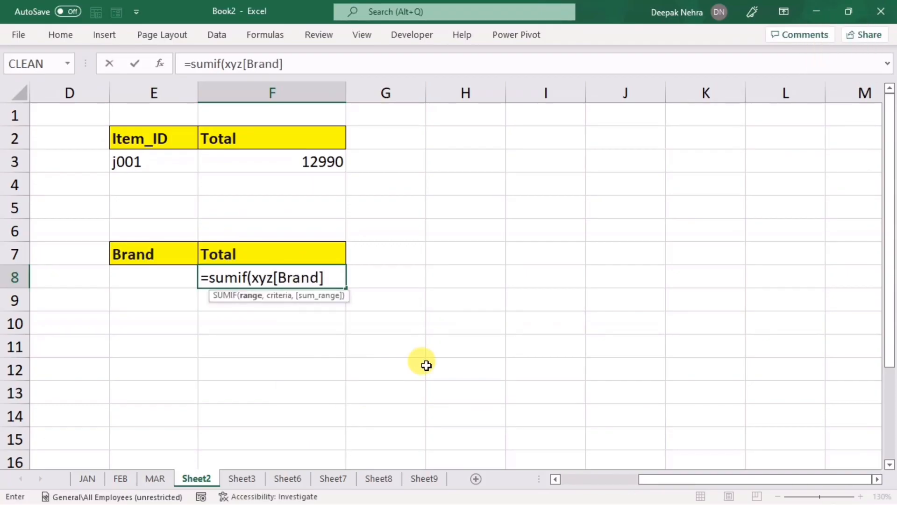
text(],)
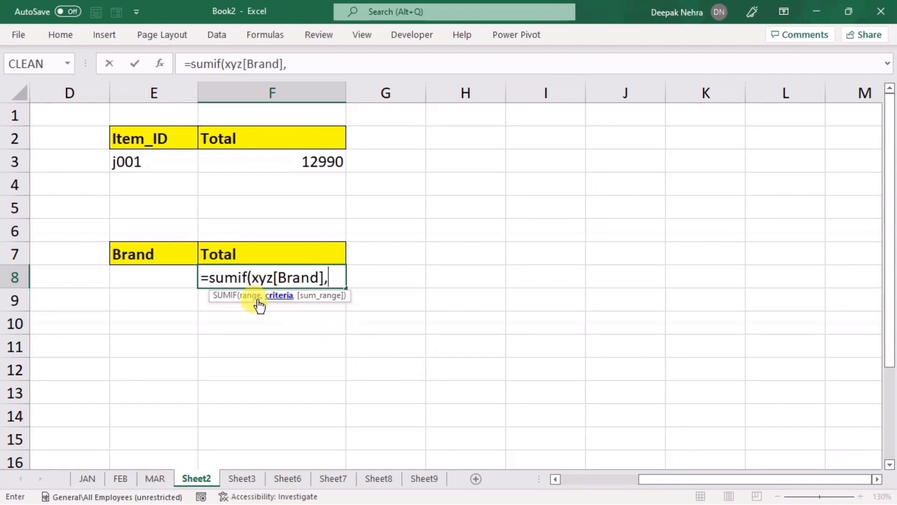
- Complete the SUMIF formula in F8 with E8 as the criteria and xyz[Total] as the sum range
click(143, 276)
text(,)
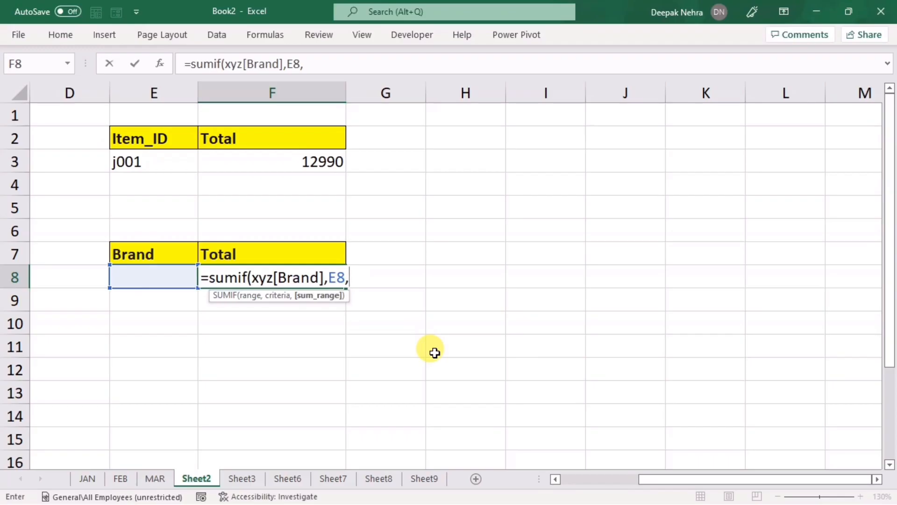
text(xyz[)
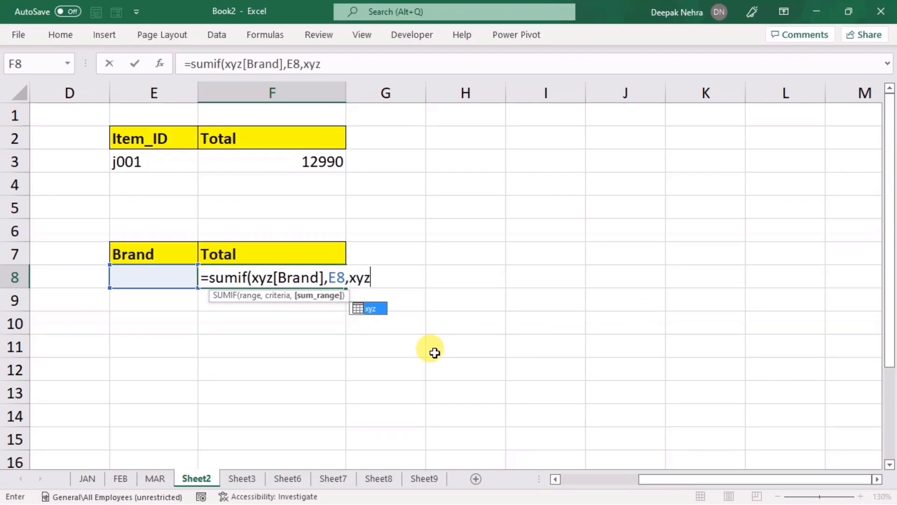
click(399, 379)
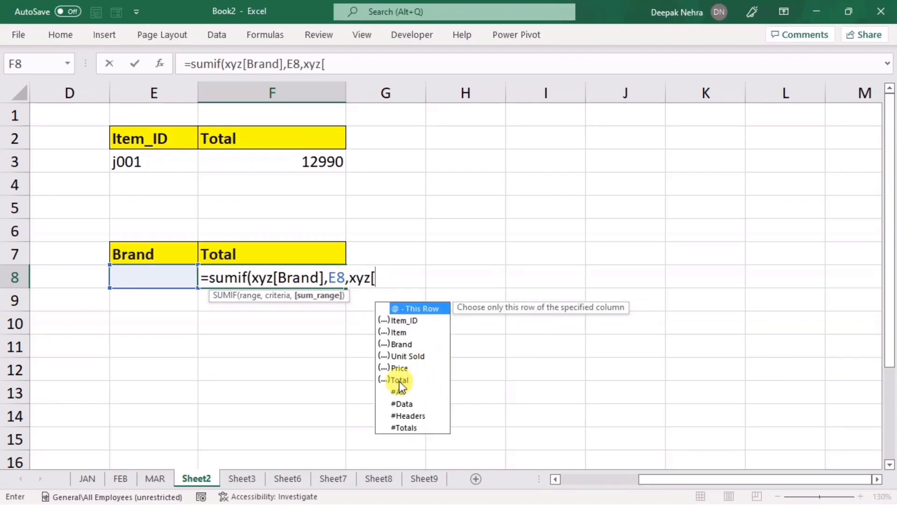
key(Tab)
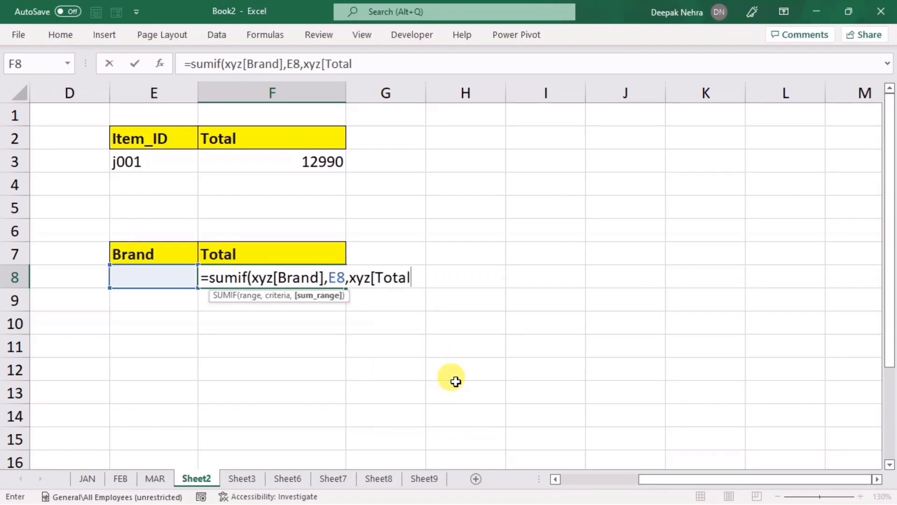
text())
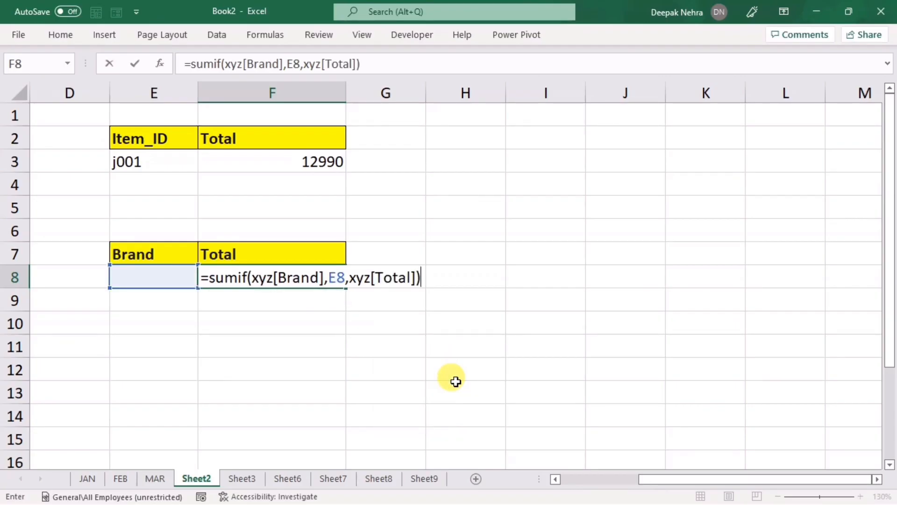
key(Return)
- Enter the brand a in cell E8 and check the returned total against the brand A rows on Sheet3
click(183, 280)
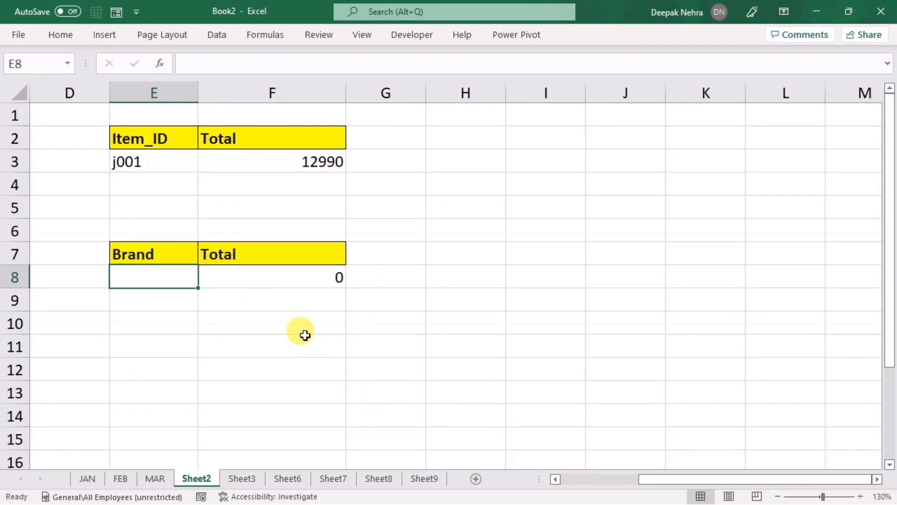
text(a)
click(463, 339)
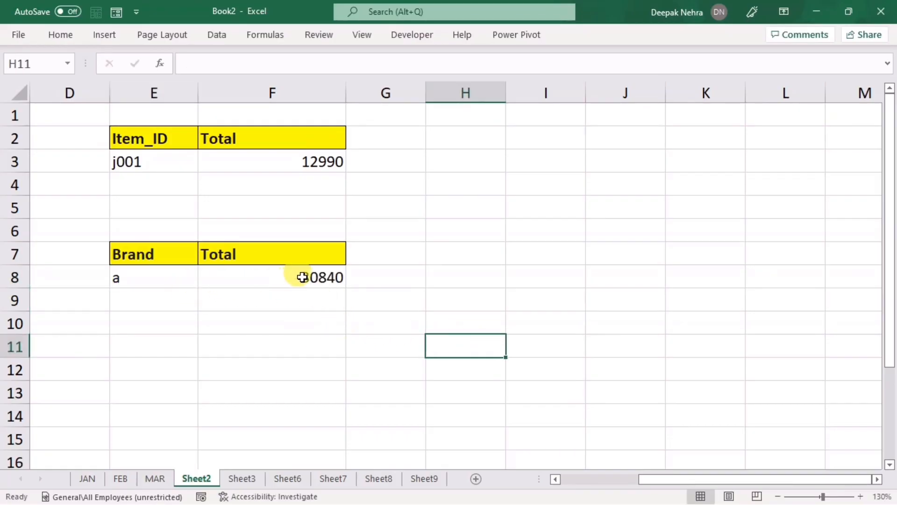
click(243, 478)
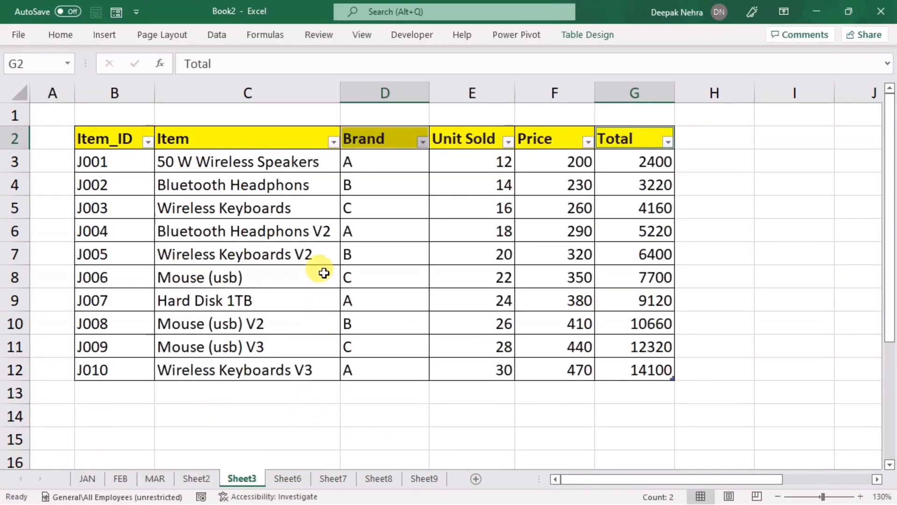
click(366, 162)
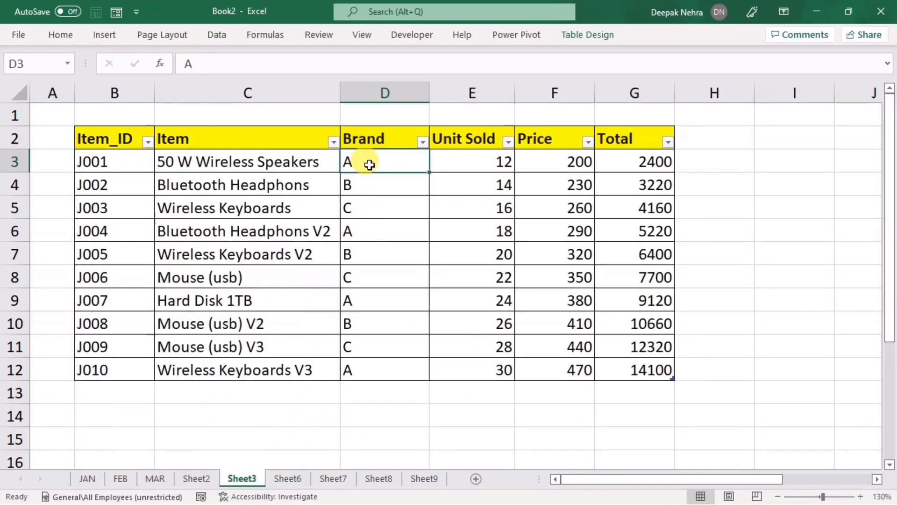
click(643, 162)
drag(395, 236, 608, 234)
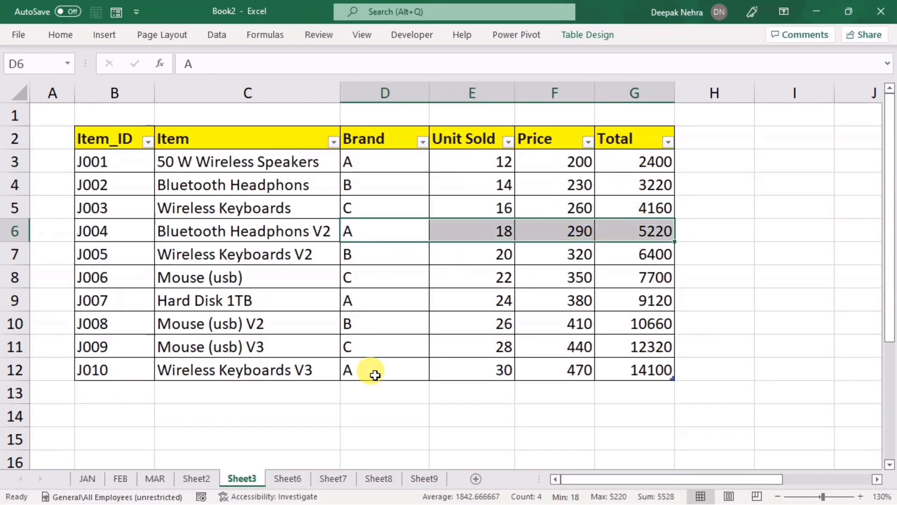
click(196, 479)
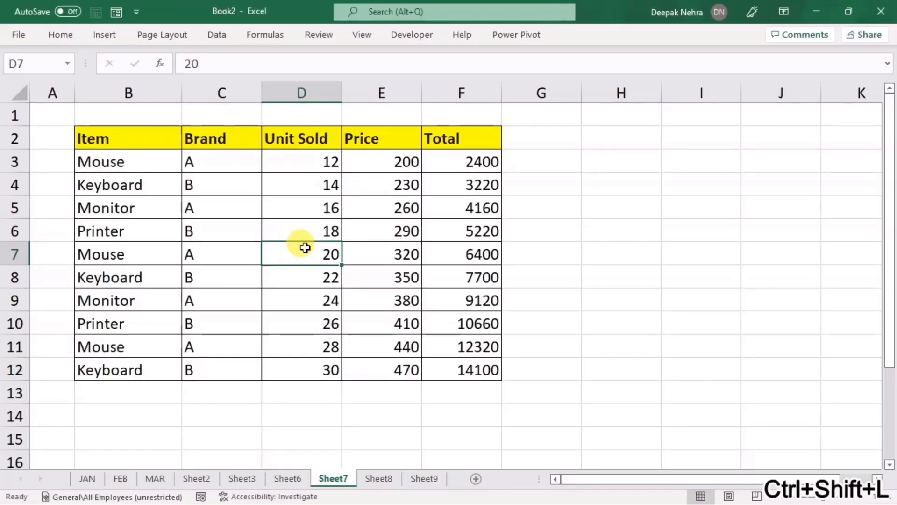
- Convert the Item, Brand, Unit Sold, Price and Total data on Sheet7 into a table with headers
key(ctrl+t)
click(409, 358)
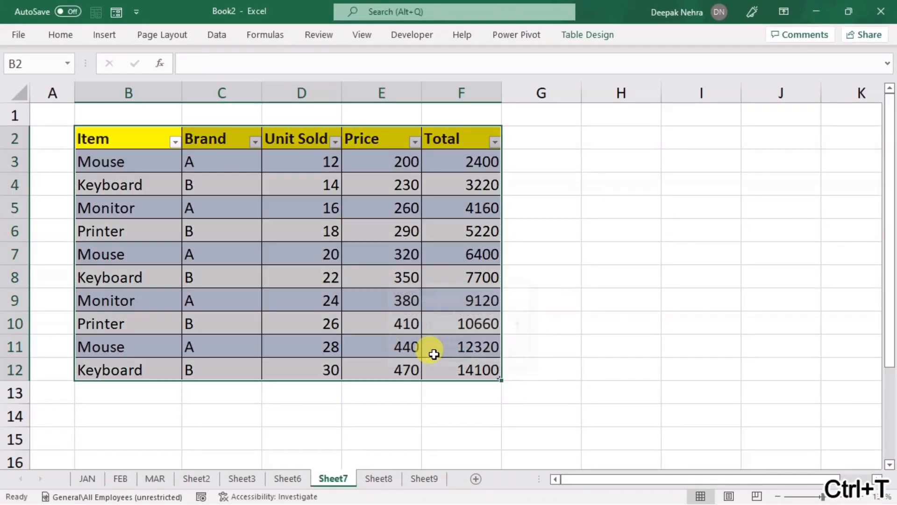
click(582, 261)
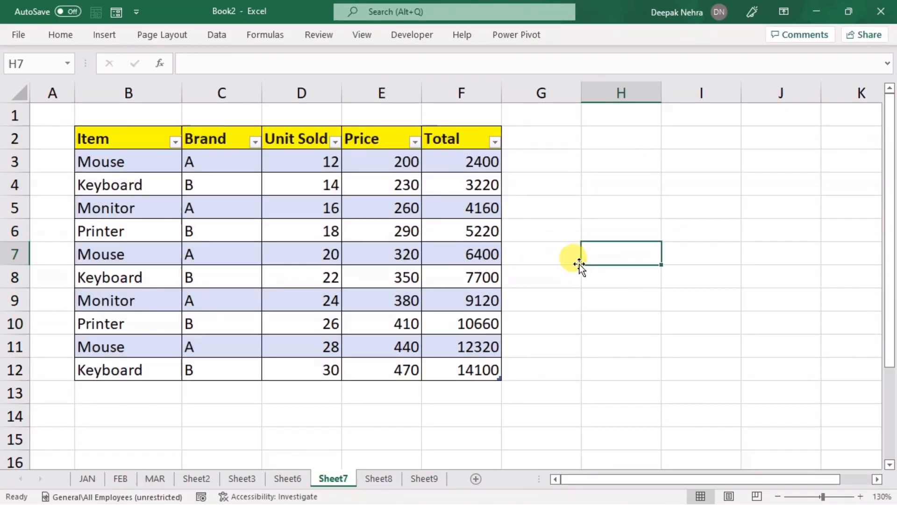
- Apply the first, plain style of the Light group to the Sheet7 table
click(354, 247)
click(590, 33)
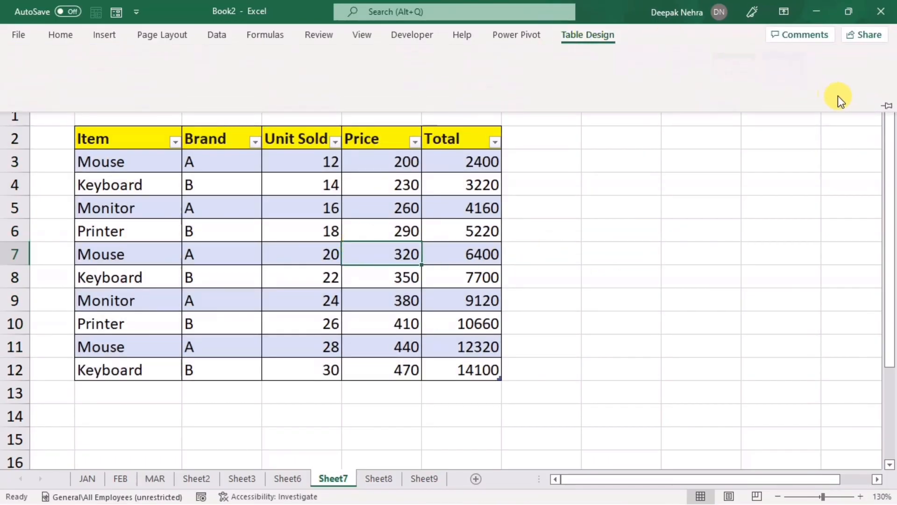
click(822, 84)
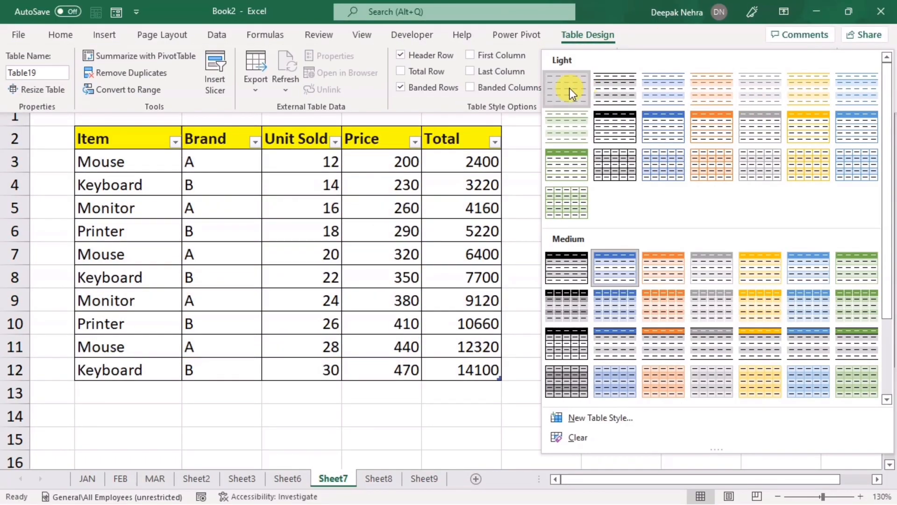
click(570, 88)
click(599, 337)
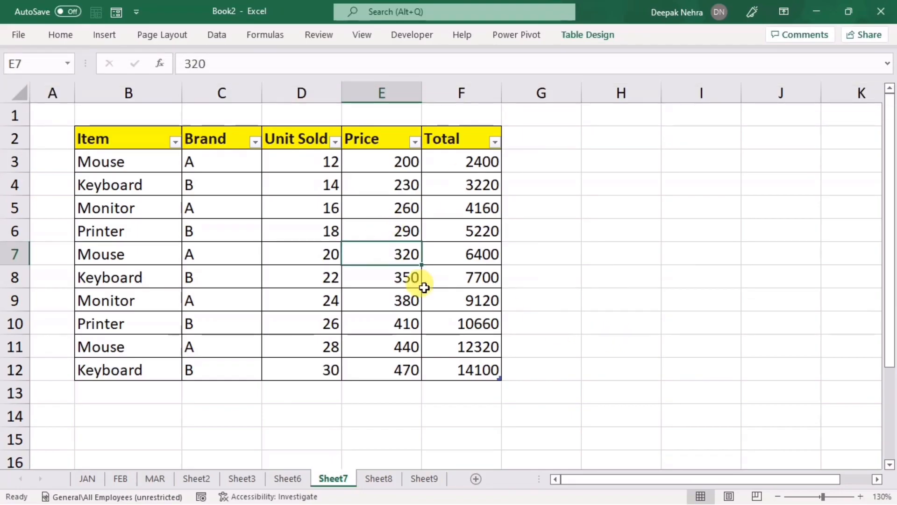
- Insert Item and Brand slicers for the Sheet7 table and place them side by side to the right of the data
click(306, 225)
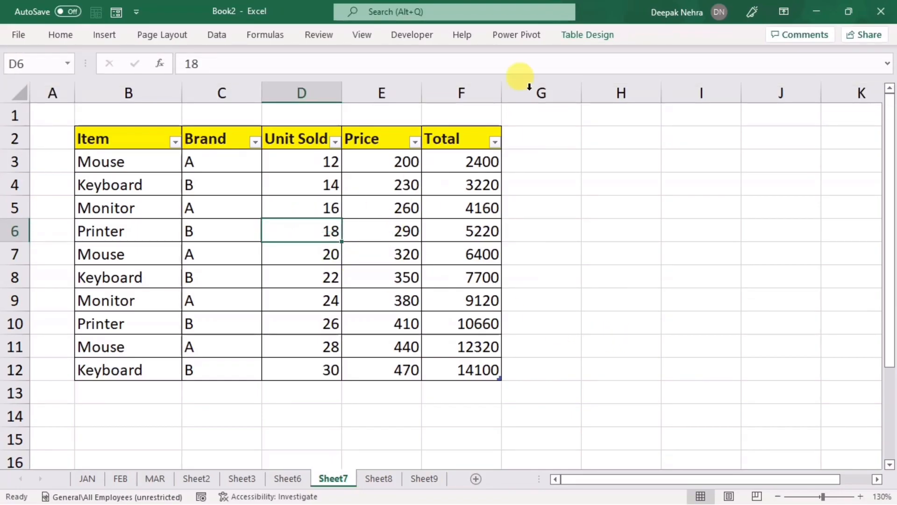
click(573, 36)
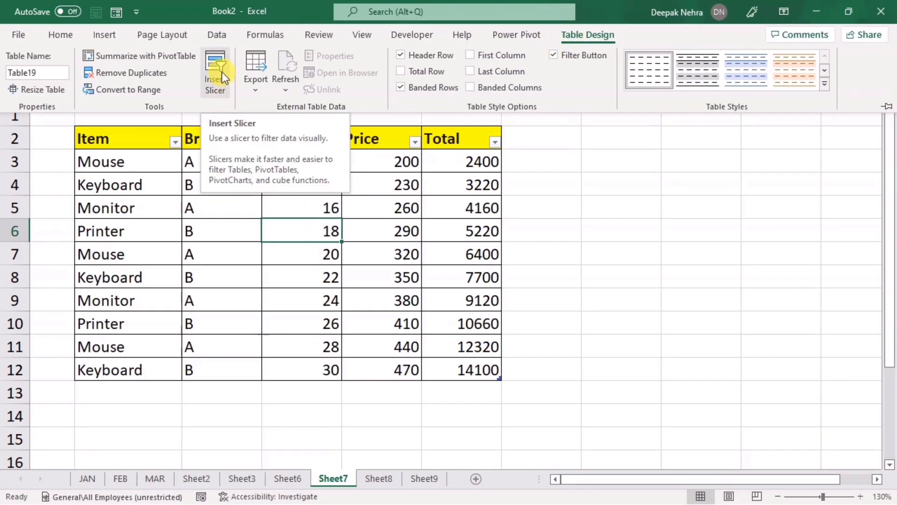
click(106, 34)
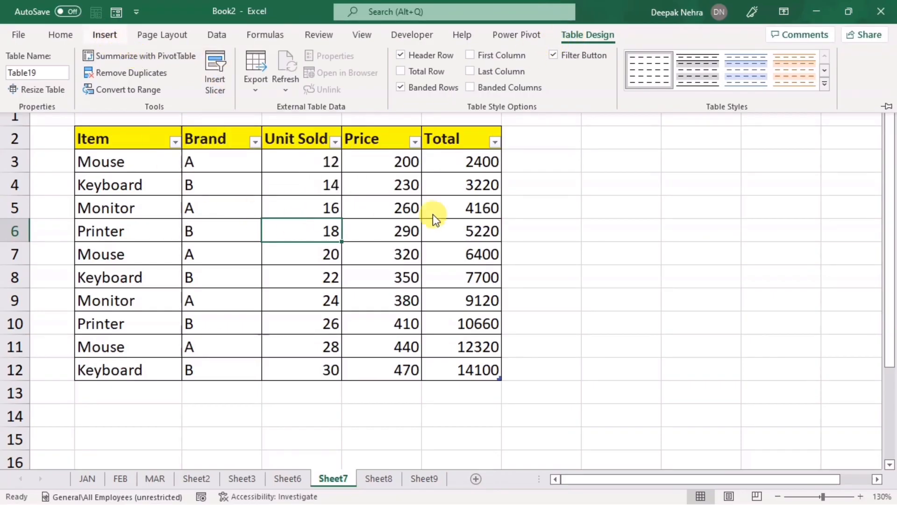
click(644, 55)
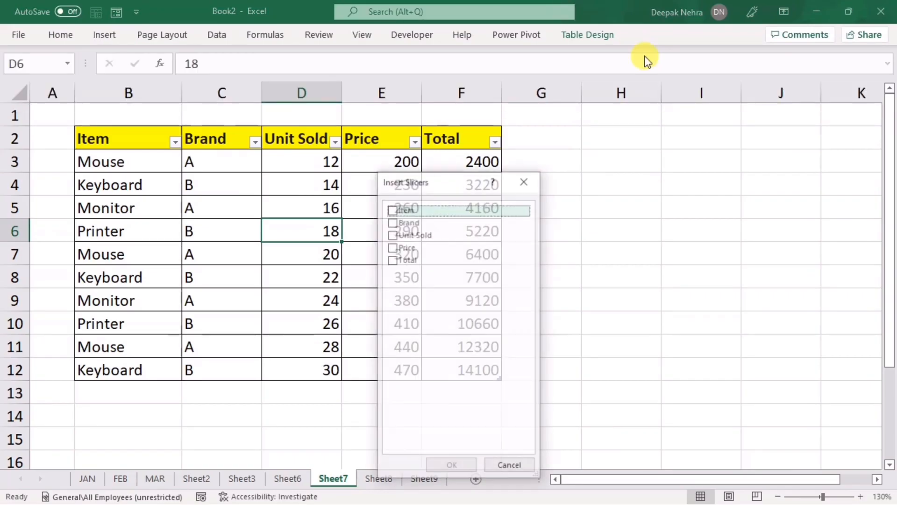
drag(431, 183, 603, 147)
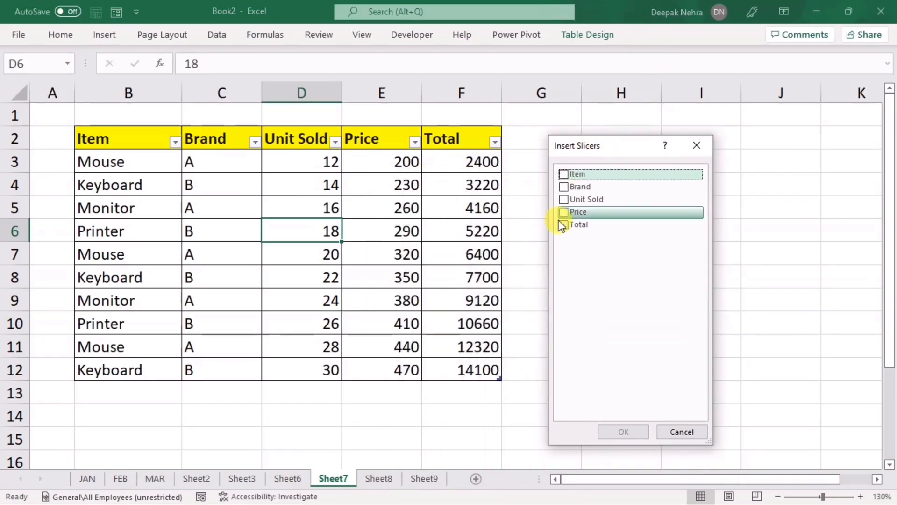
click(563, 175)
click(564, 187)
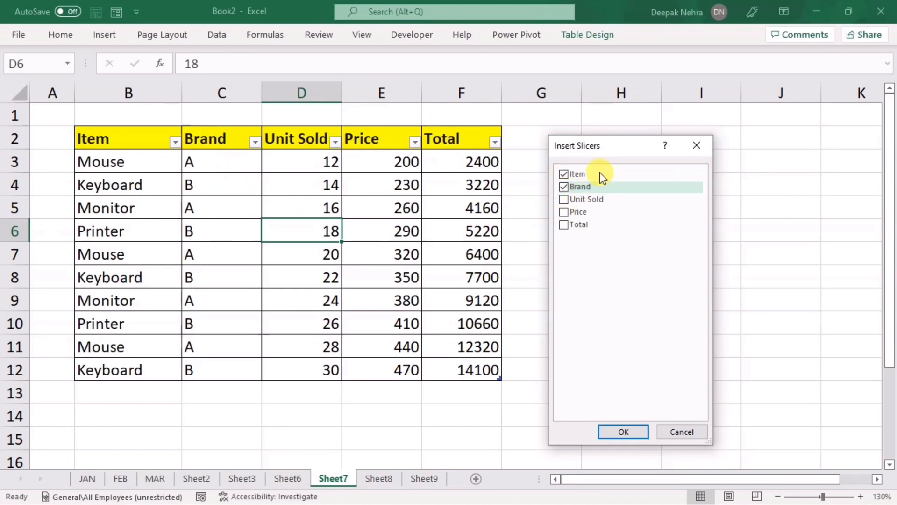
click(616, 431)
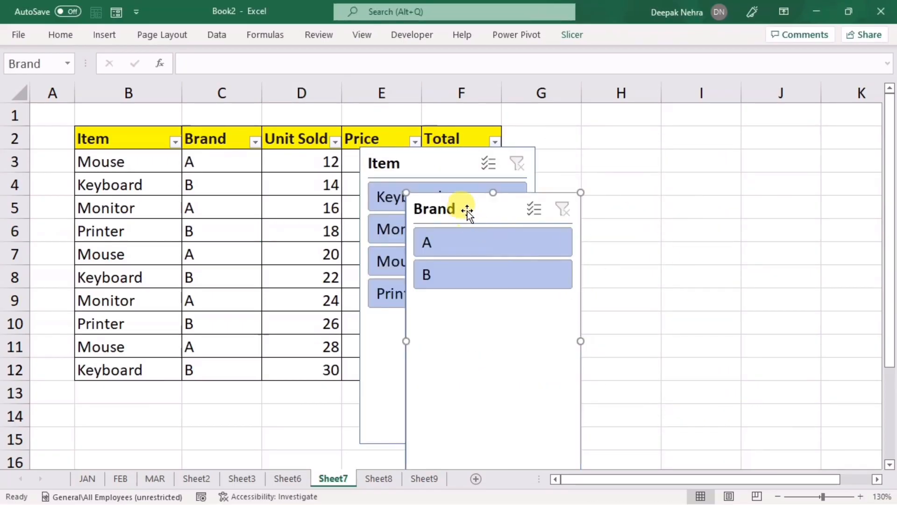
drag(467, 209, 752, 163)
drag(455, 179, 574, 178)
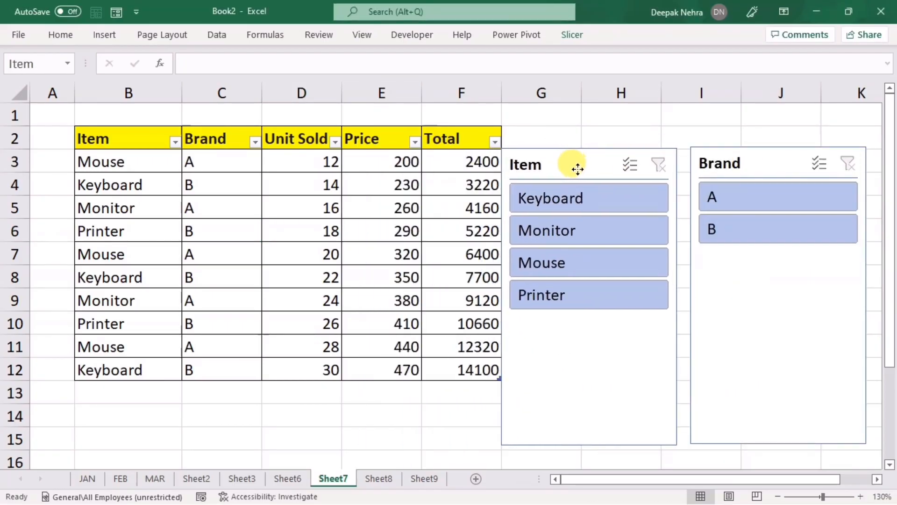
- Filter the Sheet7 table with the Item slicer by Keyboard, Monitor, Mouse and Printer in turn
click(542, 199)
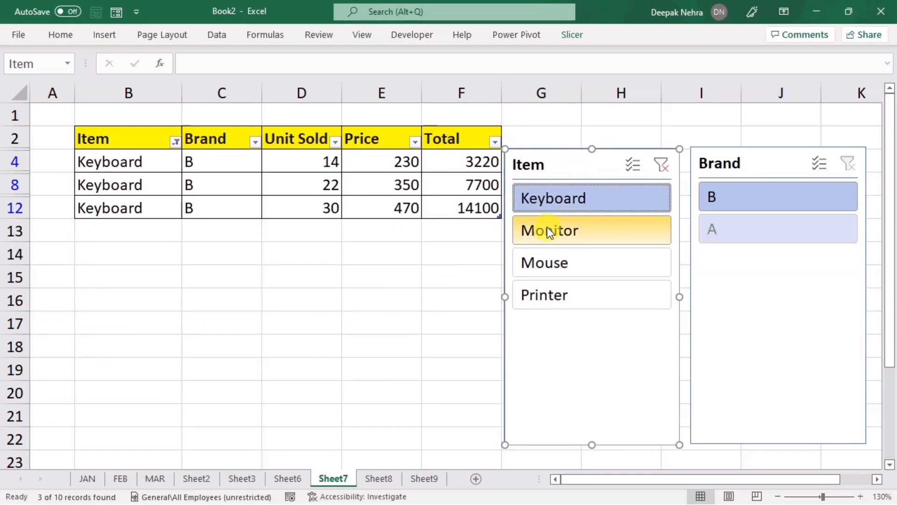
click(549, 233)
click(553, 271)
click(545, 294)
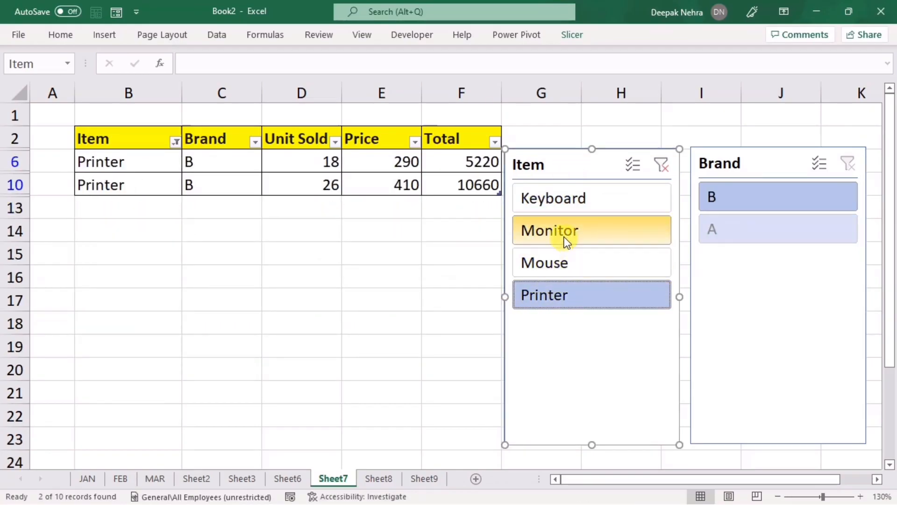
- Clear the Item slicer's filter on the Sheet7 table, and filter it with the Brand slicer by A and B in turn
click(566, 233)
click(660, 165)
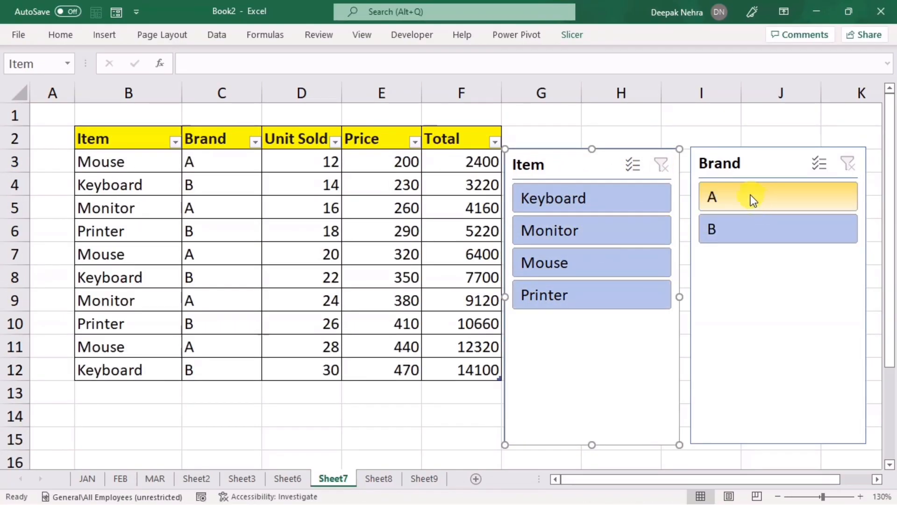
click(736, 202)
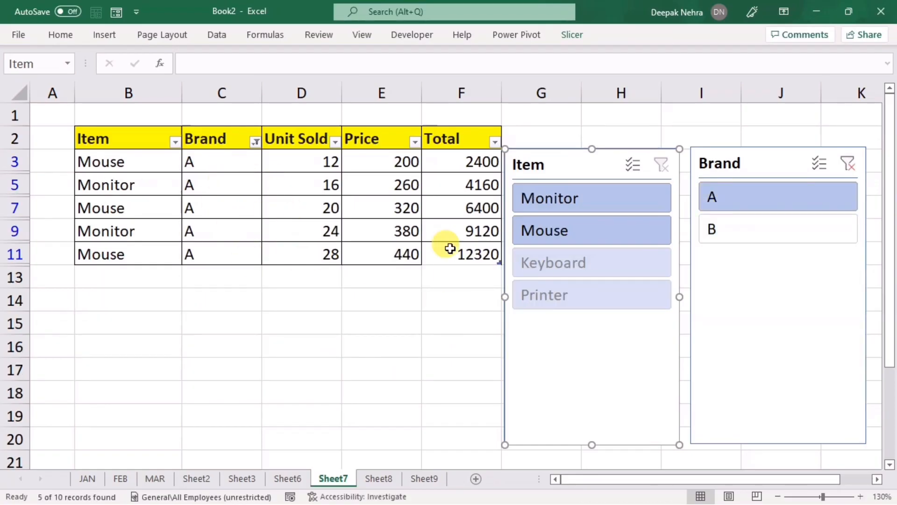
click(724, 224)
- Narrow the Brand B rows to Keyboard with the Item slicer, and clear the filters of both slicers
click(566, 199)
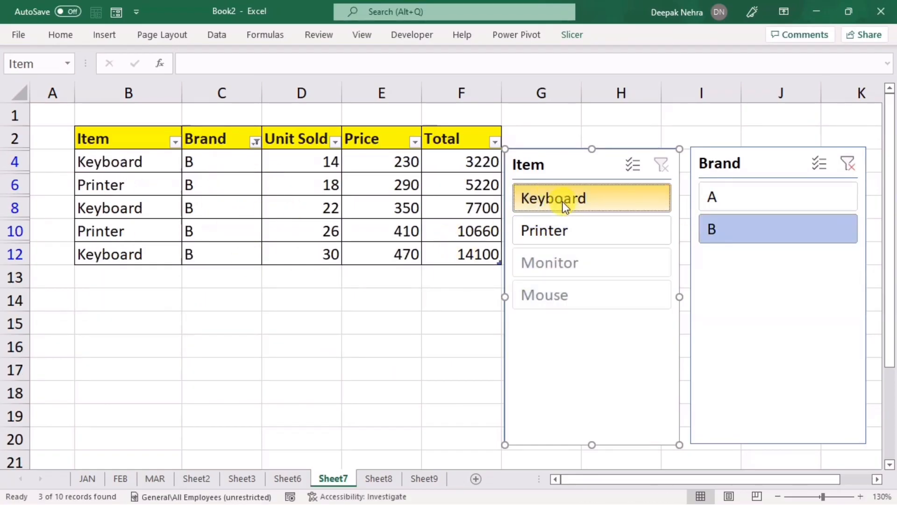
click(661, 166)
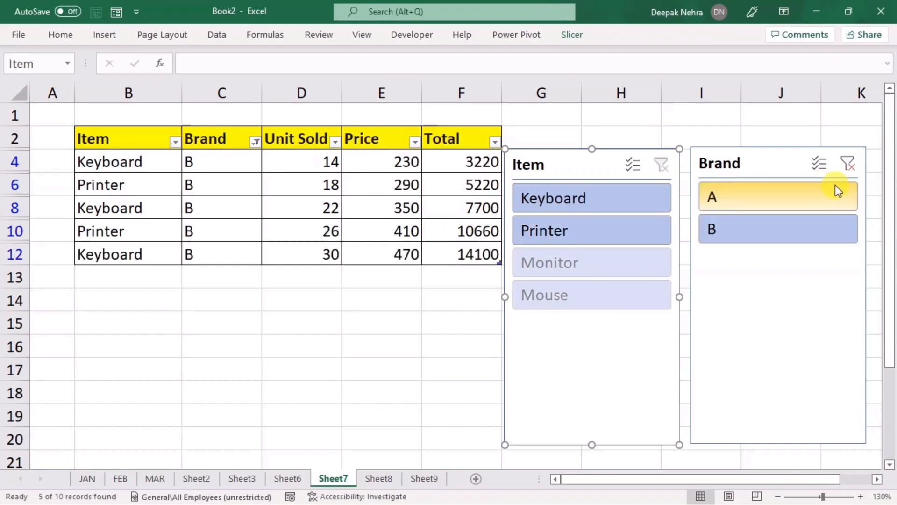
click(849, 166)
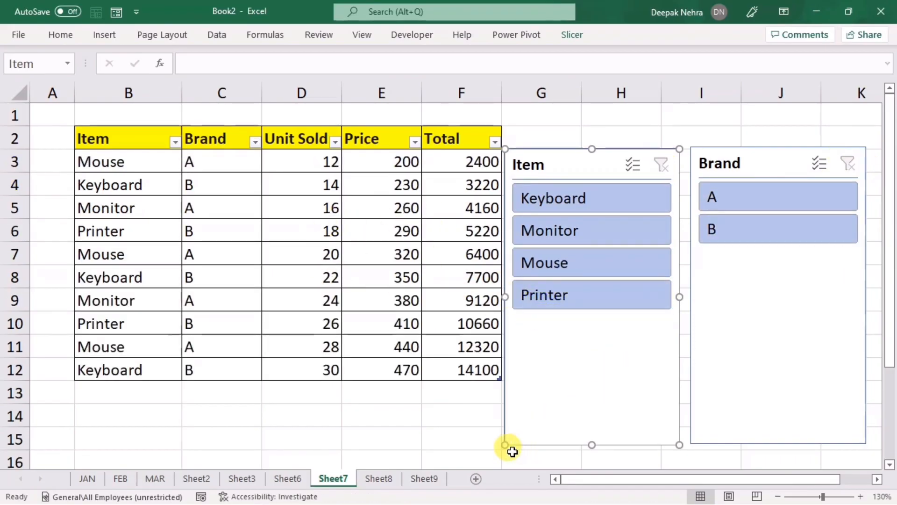
- Shrink the Item and Brand slicers so that each fits more closely around its buttons
drag(505, 445, 536, 319)
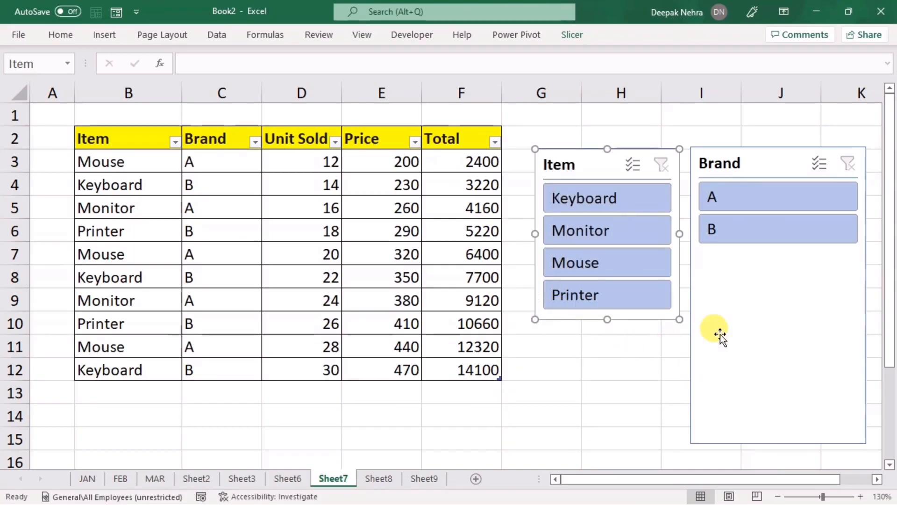
click(754, 346)
drag(691, 443, 688, 321)
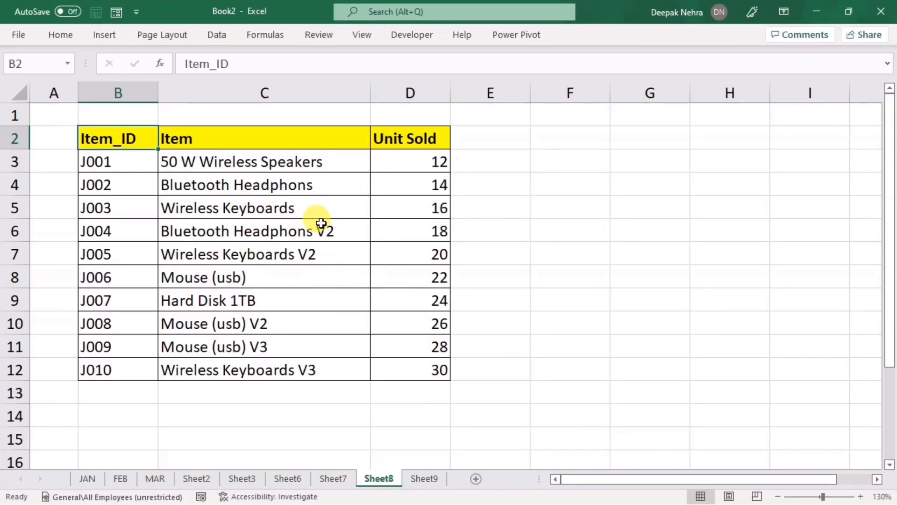
- Insert a clustered column chart from the Item_ID and Unit Sold columns of the Sheet8 data, headers included
click(253, 239)
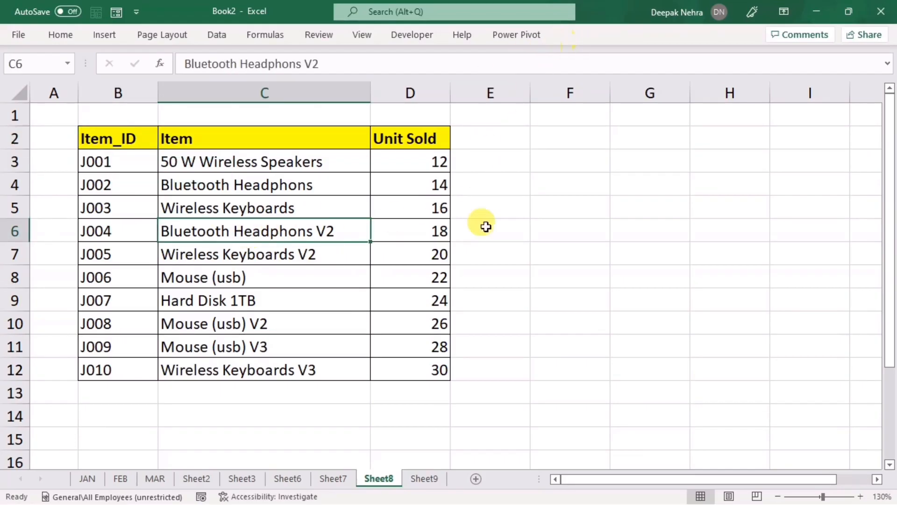
drag(107, 140, 101, 369)
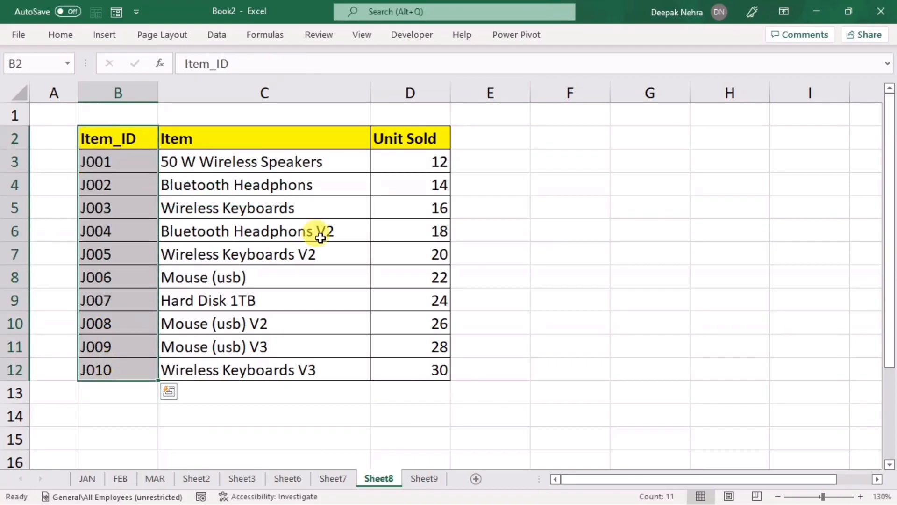
ctrl+drag(386, 141, 388, 368)
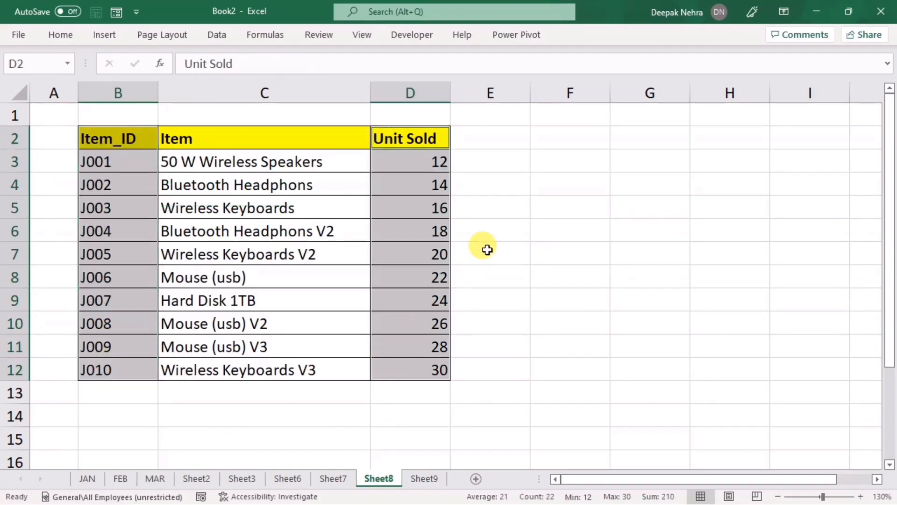
click(96, 33)
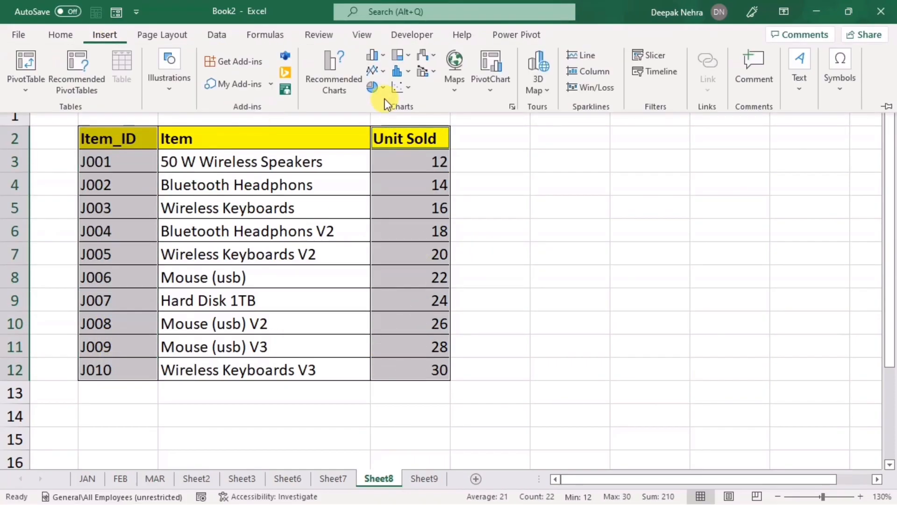
click(390, 60)
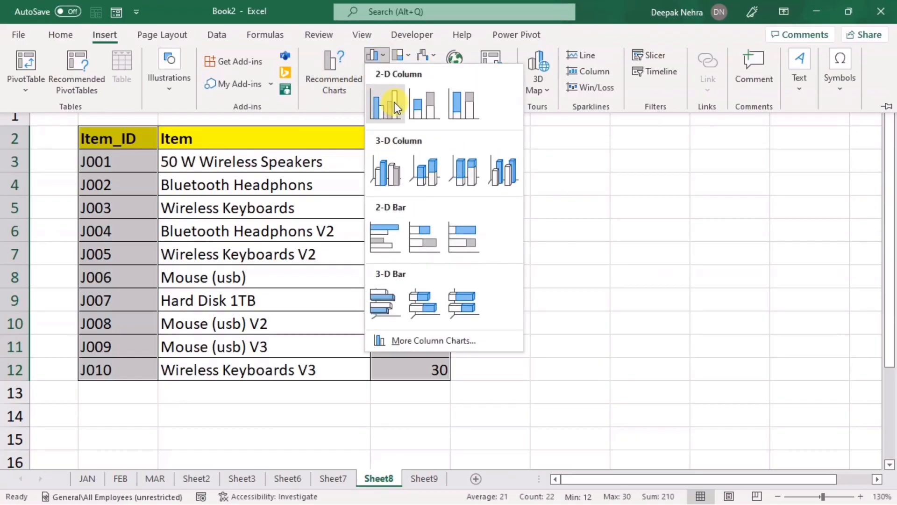
click(393, 103)
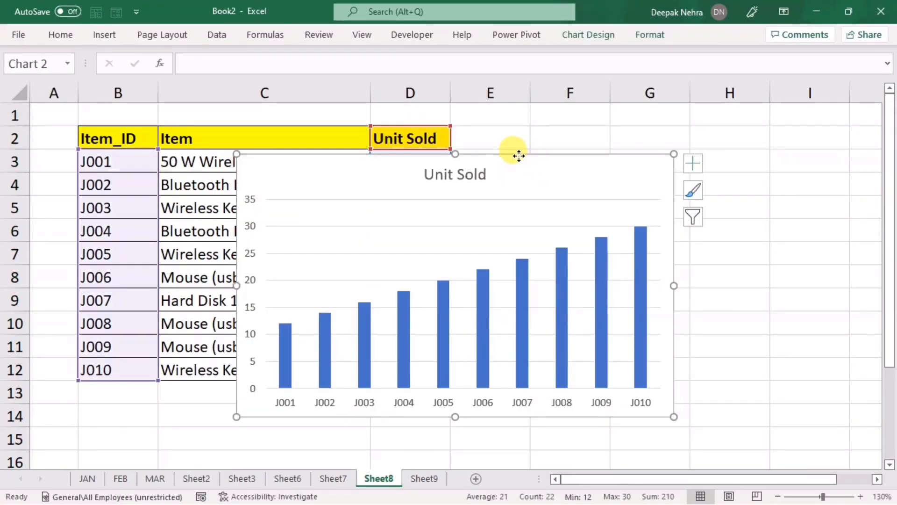
- Move the Unit Sold chart off the Item column, to the space beside the Sheet8 data
drag(517, 156, 691, 100)
click(102, 398)
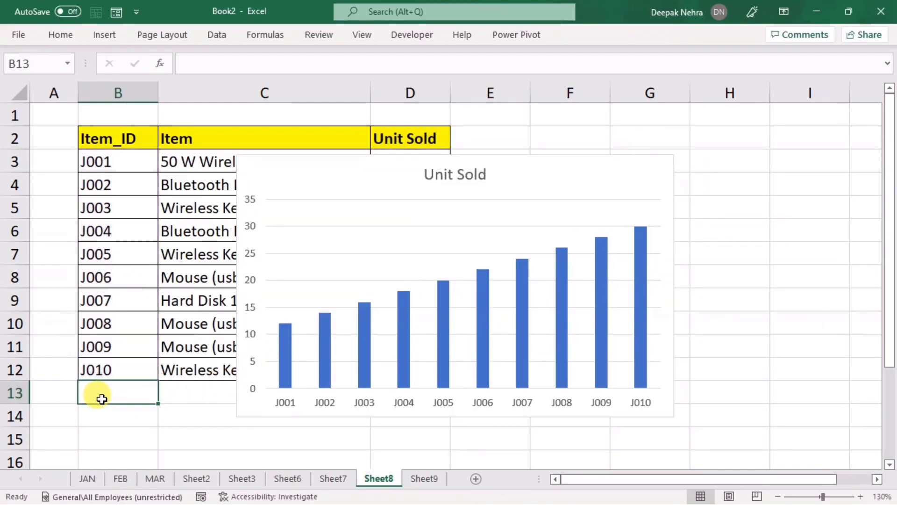
click(303, 167)
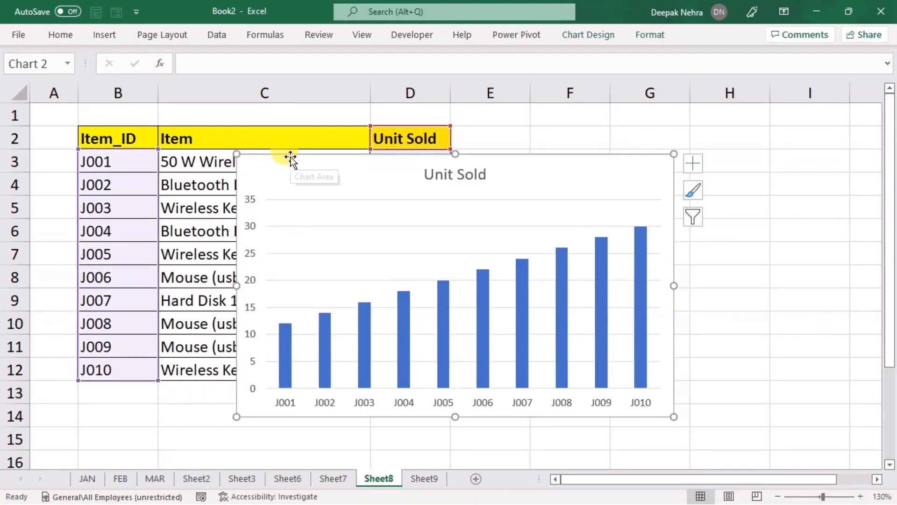
drag(291, 159, 501, 111)
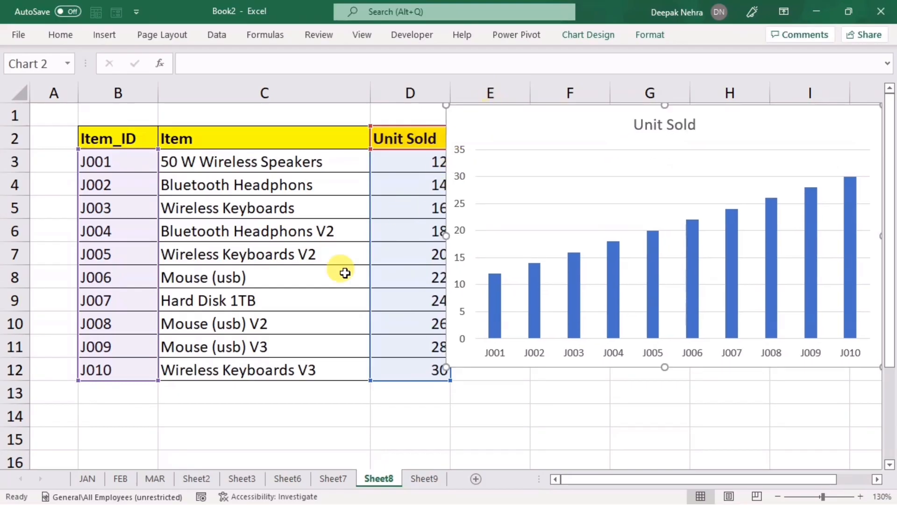
- Add a record in row 13 below the data with Item_ID J011, Item xyz and Unit Sold 30
click(111, 397)
text(J011)
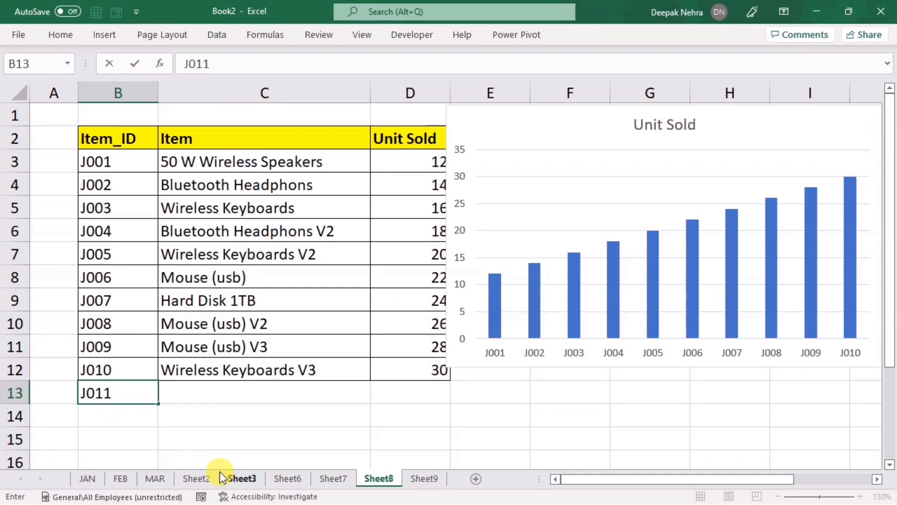
key(Tab)
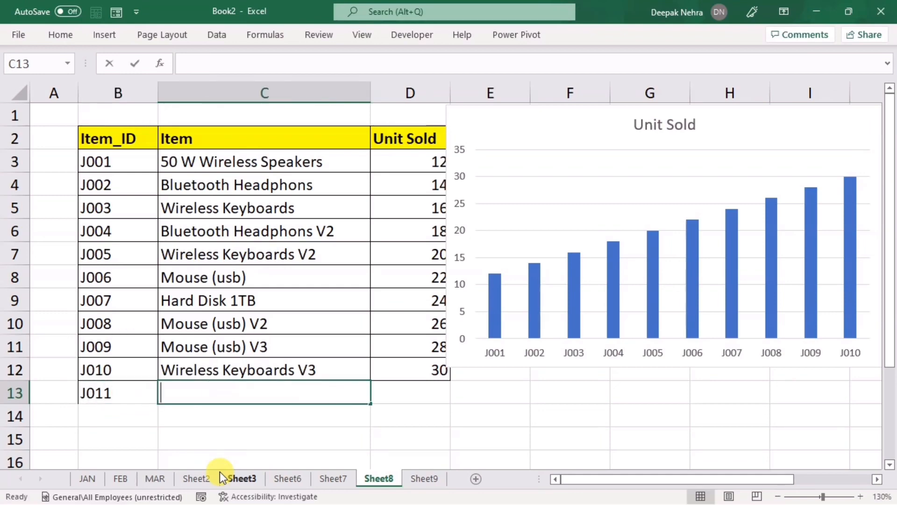
text(xyz)
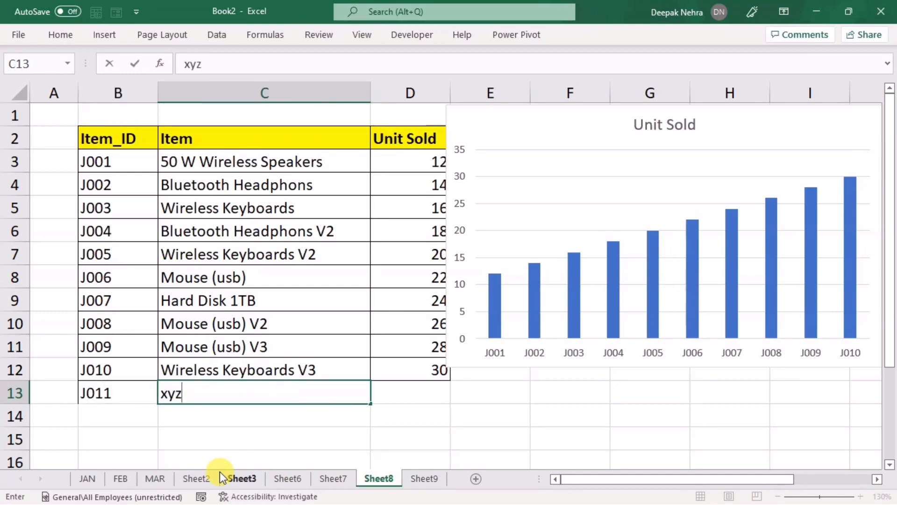
key(Tab)
text(30)
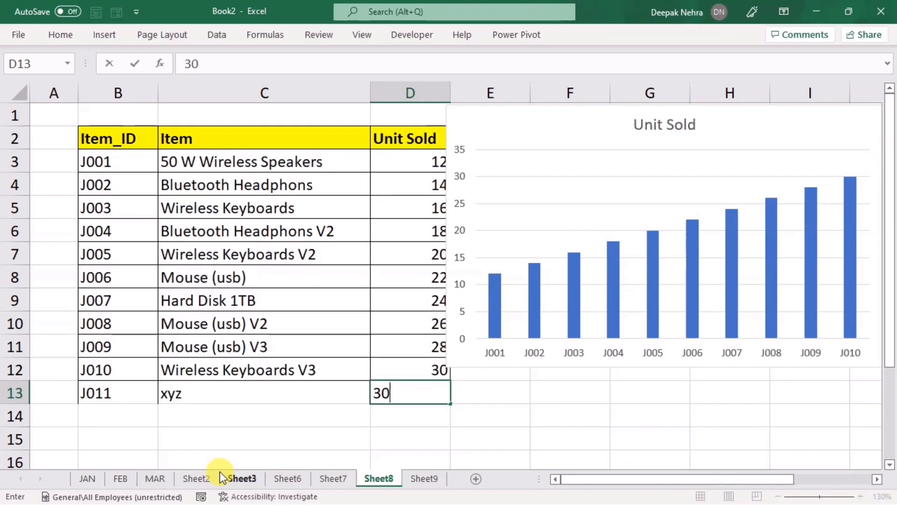
click(218, 350)
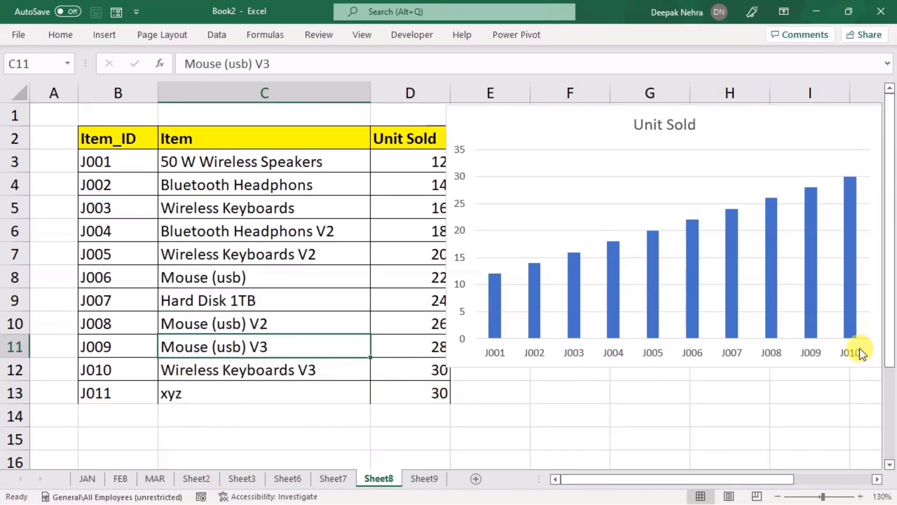
- Delete the Unit Sold chart and the entire row 13 holding the J011 record
click(478, 124)
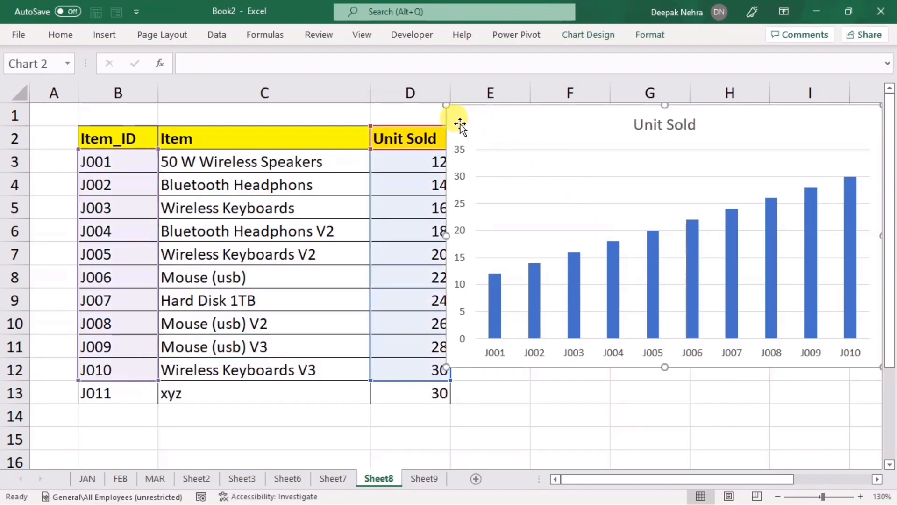
key(Delete)
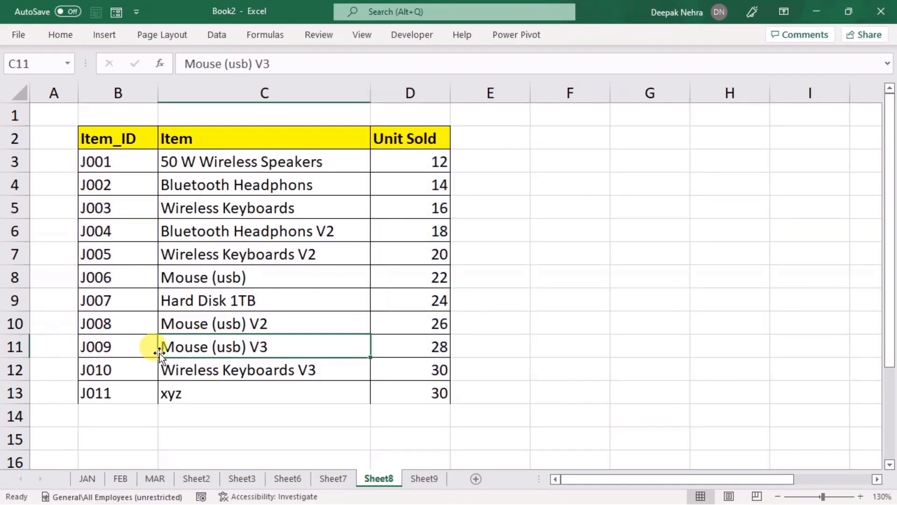
click(15, 393)
right_click(14, 395)
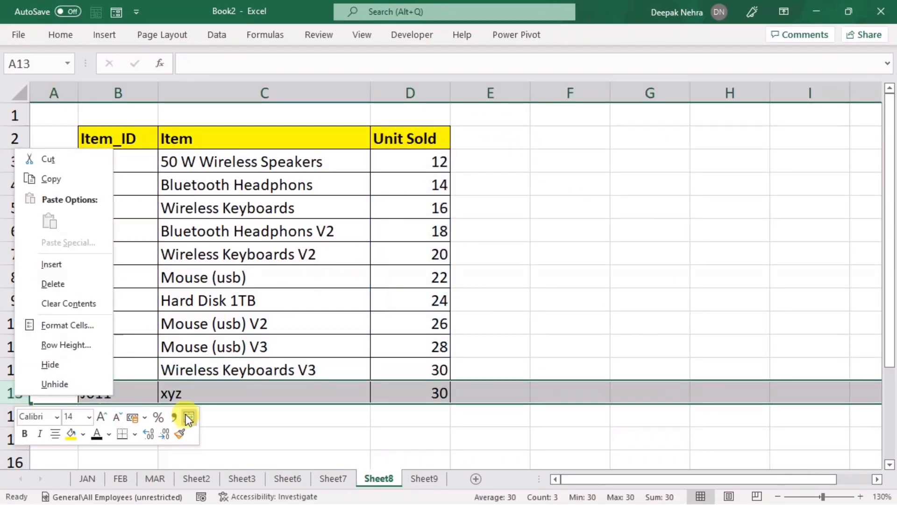
click(63, 285)
click(95, 386)
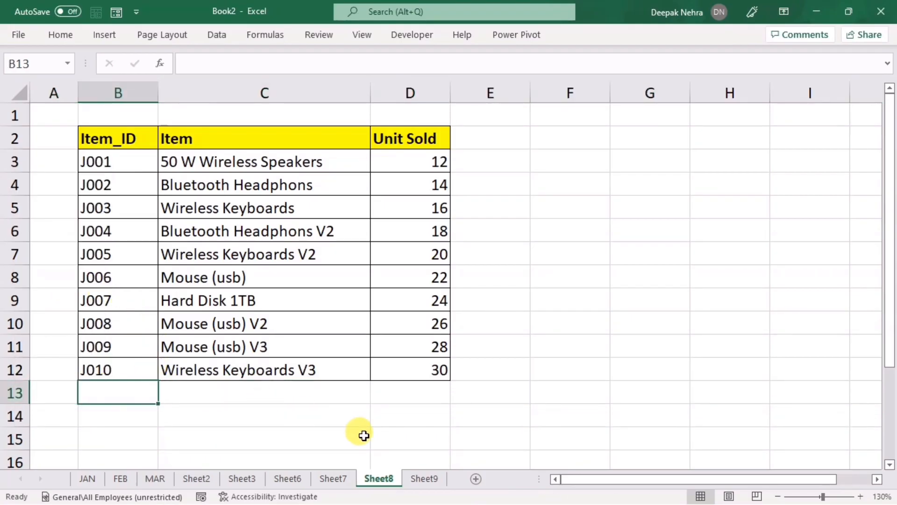
- Convert the Item_ID, Item and Unit Sold data on Sheet8 into a table with headers
click(231, 276)
key(ctrl+t)
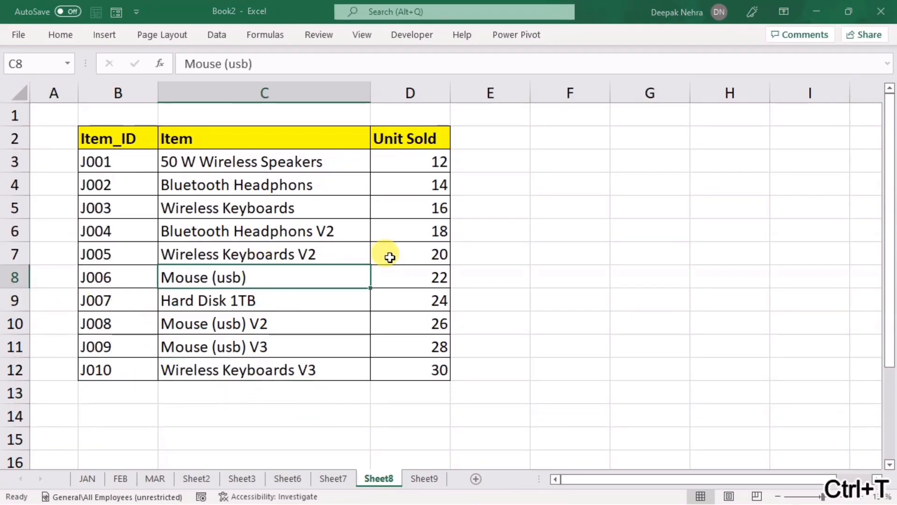
click(625, 322)
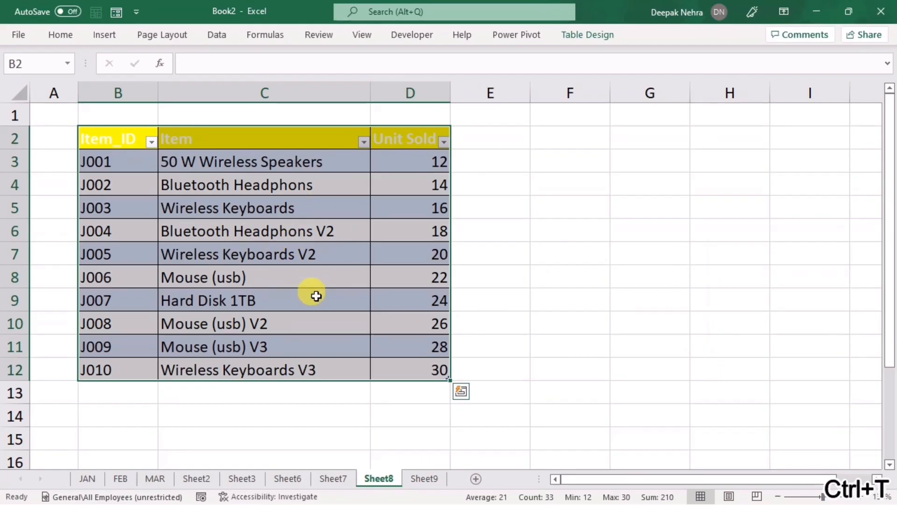
click(519, 247)
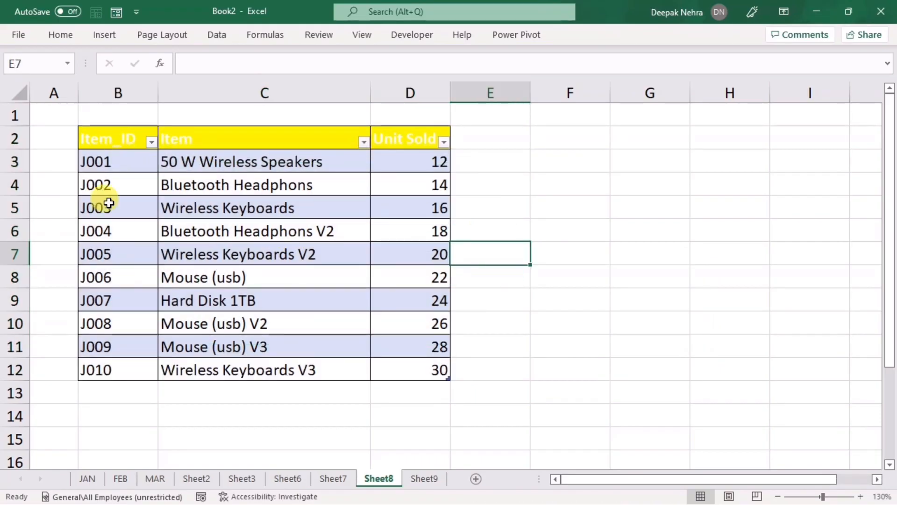
- Insert a clustered column chart from the table's Item_ID and Unit Sold data columns and move it over columns D to I
drag(114, 138, 114, 371)
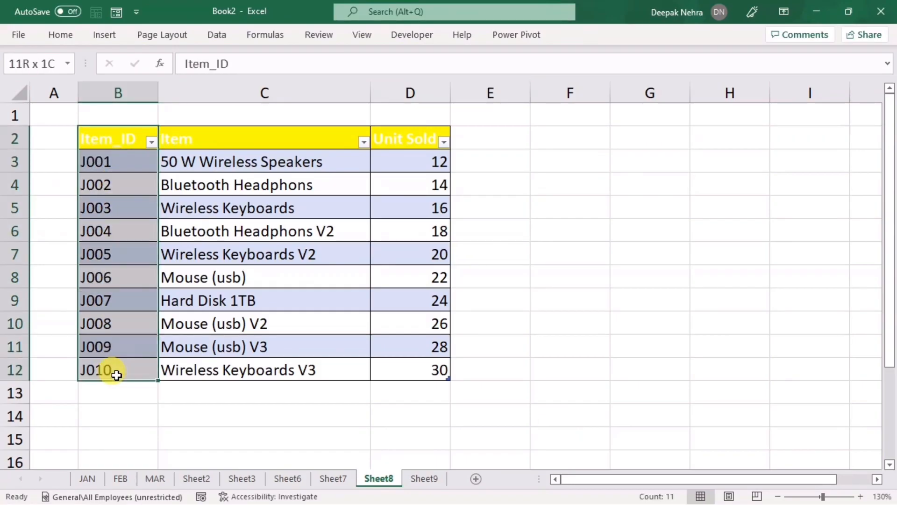
click(513, 252)
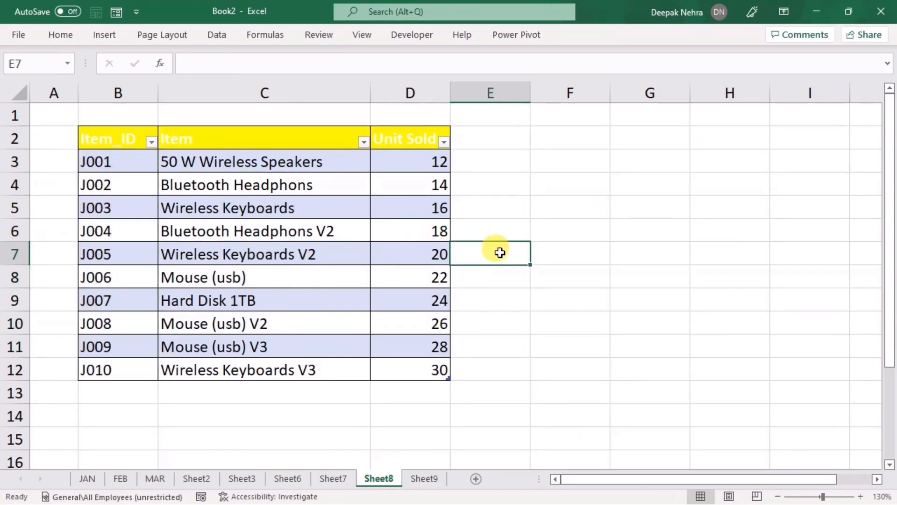
click(112, 128)
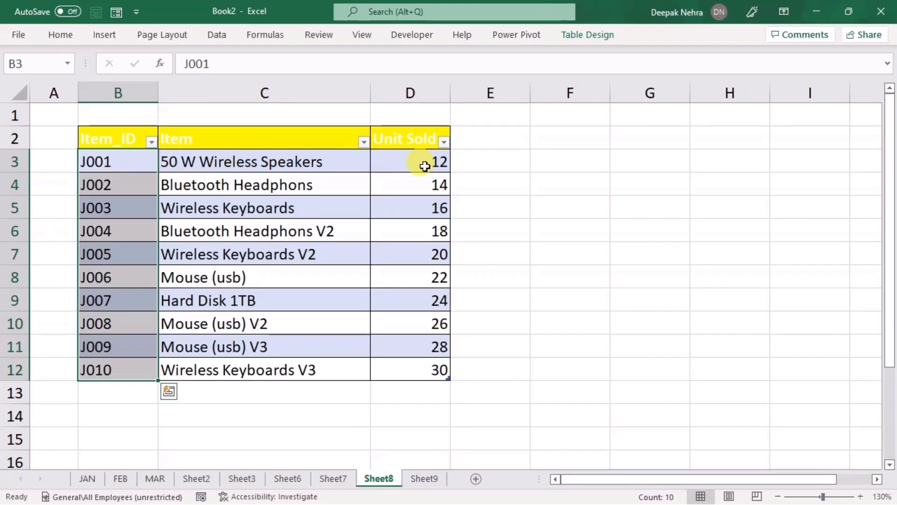
ctrl+click(415, 126)
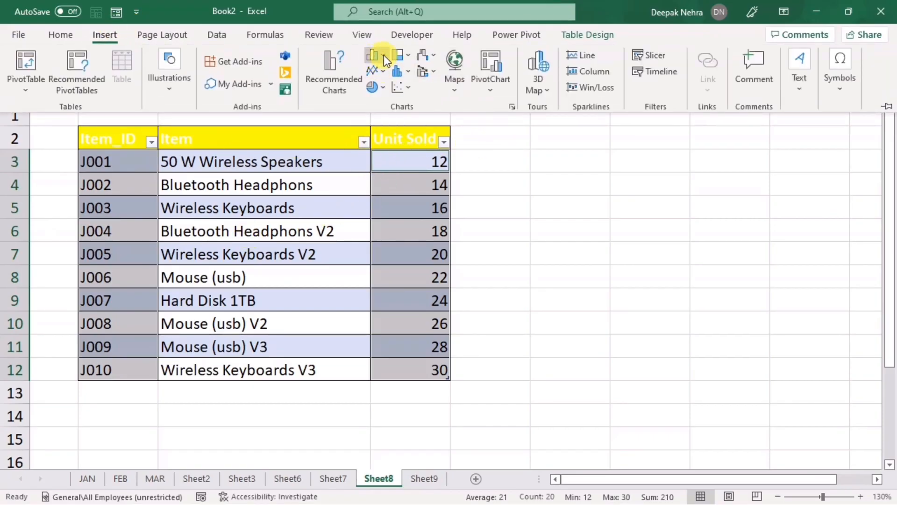
click(383, 55)
click(411, 113)
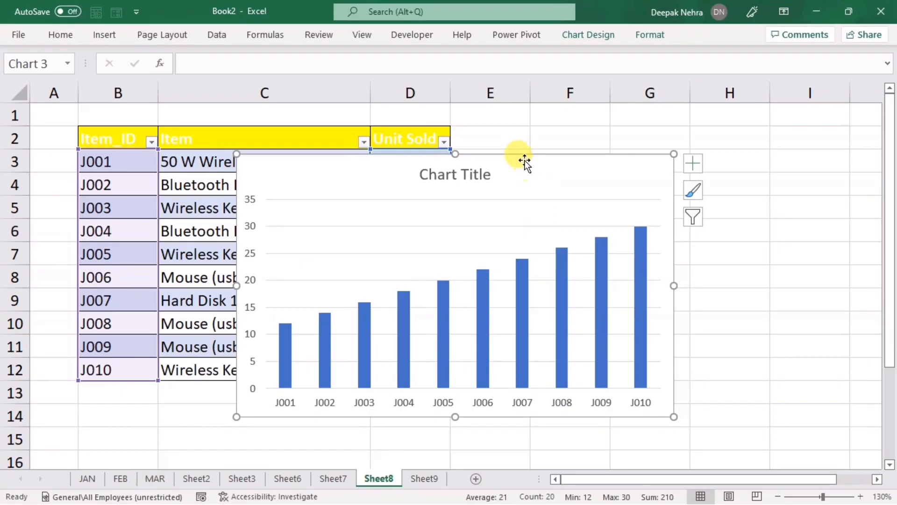
drag(522, 154, 680, 121)
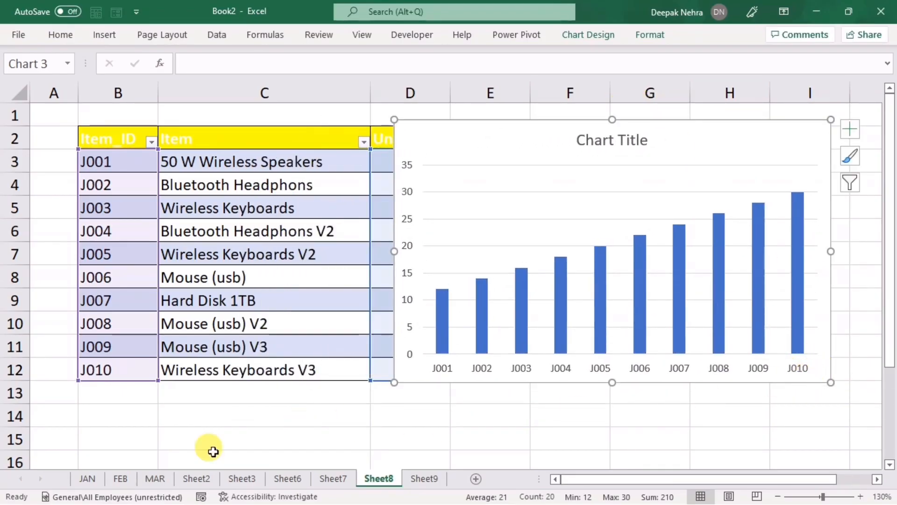
click(104, 394)
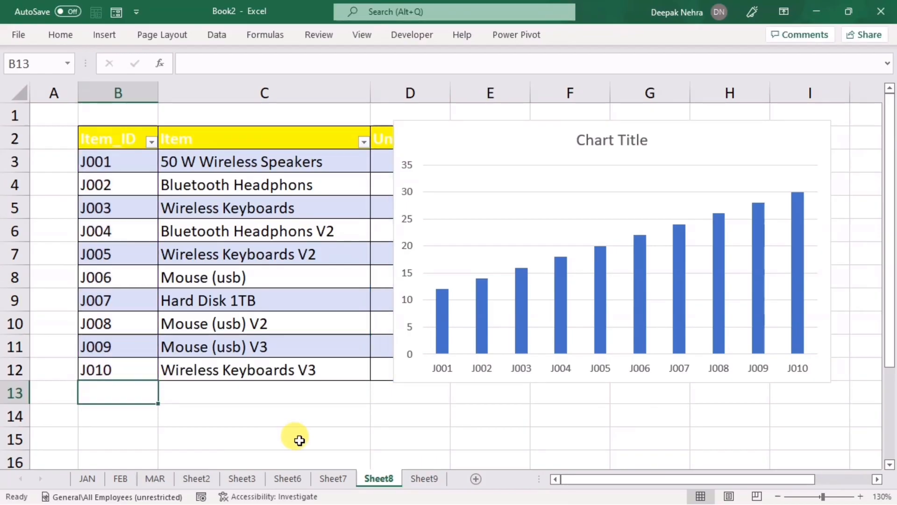
- Add a record in row 13 directly below the table with Item_ID J011, Item xyz and Unit Sold 45
text(J01)
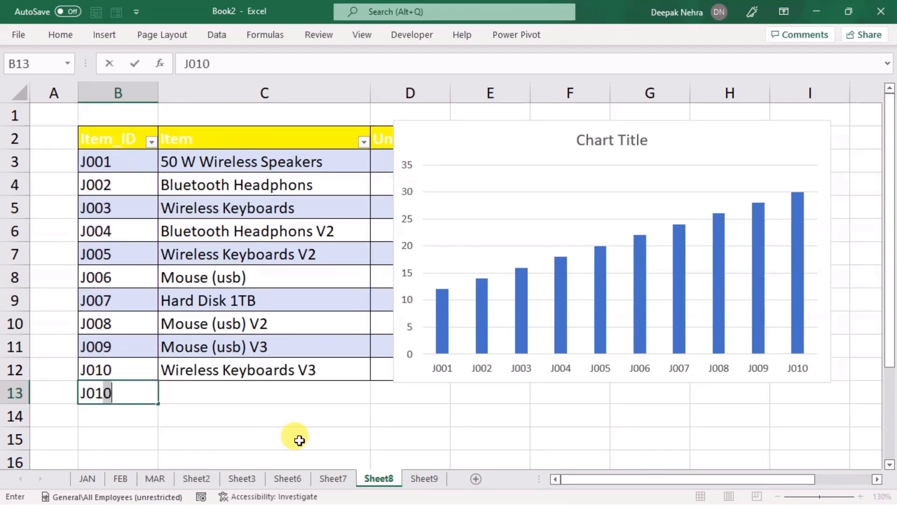
text(1)
key(Tab)
text(x)
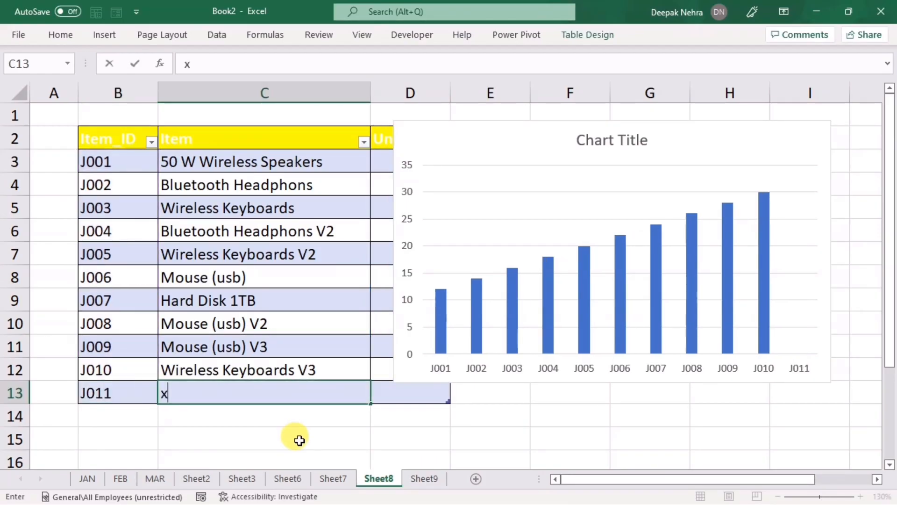
text(yz)
key(Tab)
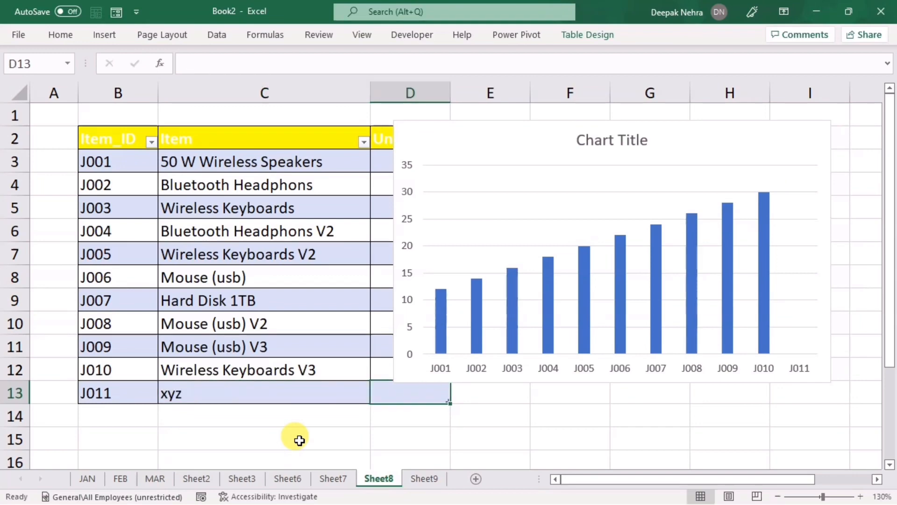
text(45)
key(Tab)
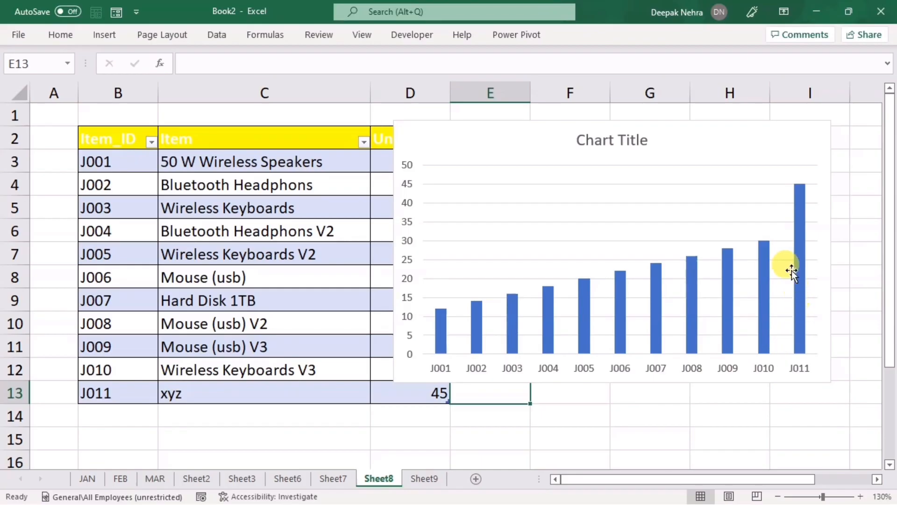
- Convert the Item_ID, Item and Unit Sold data in B1:D20 on Sheet9 into a table with headers
click(434, 133)
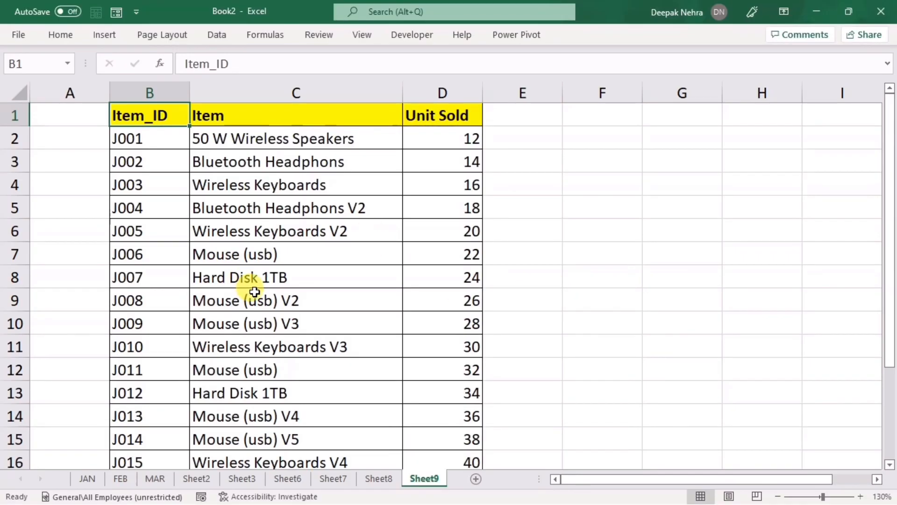
scroll(326, 287, down, 2)
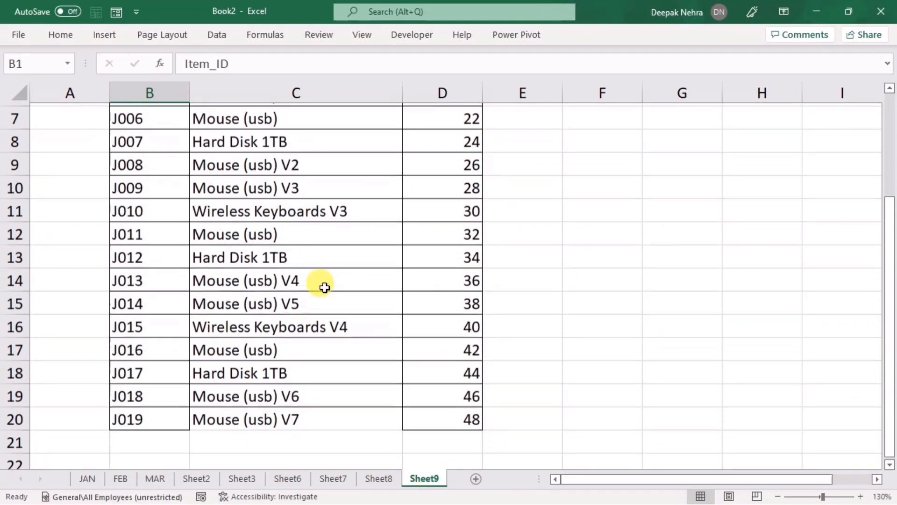
scroll(322, 289, up, 2)
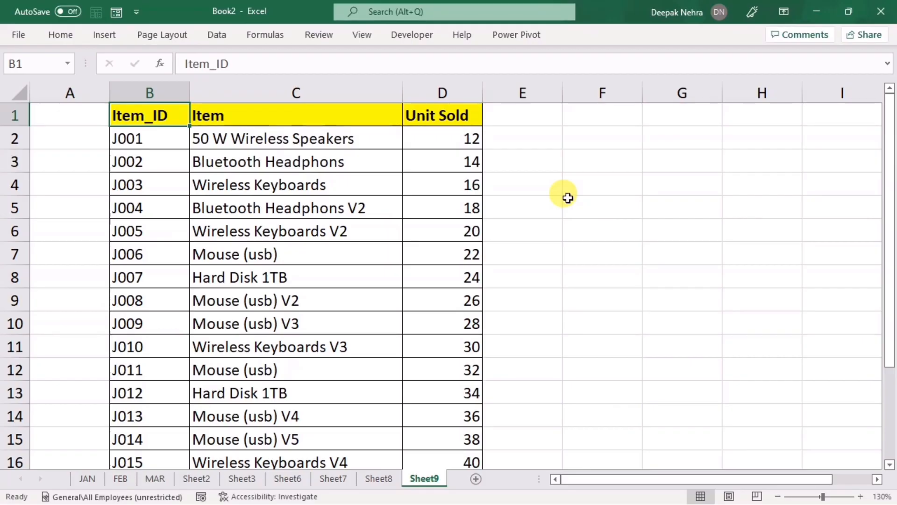
click(374, 232)
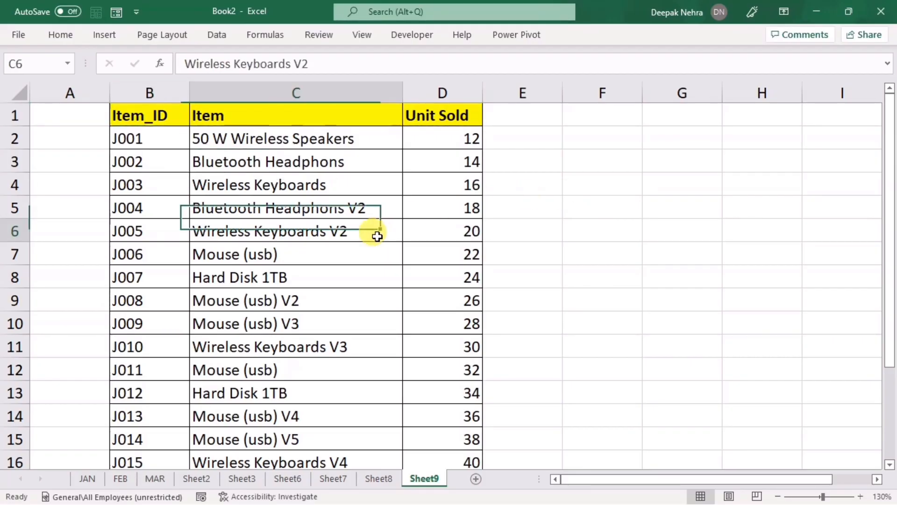
key(ctrl+t)
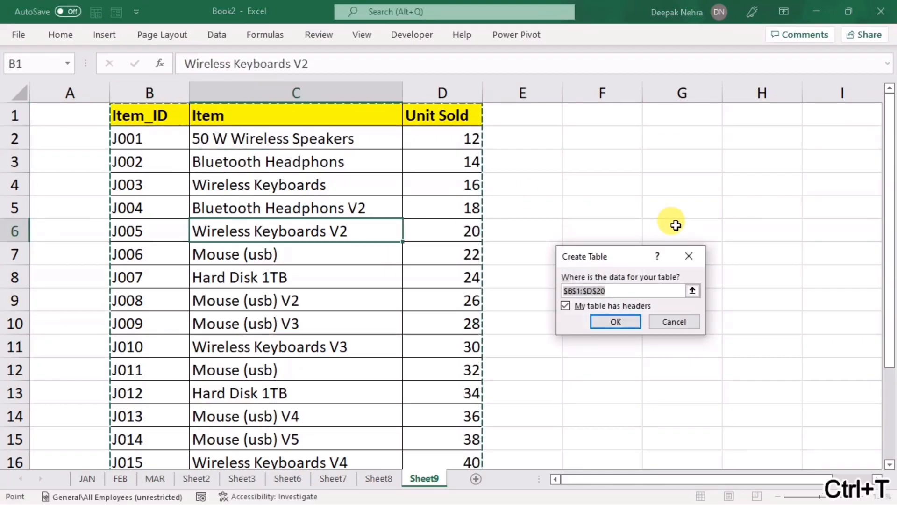
click(610, 323)
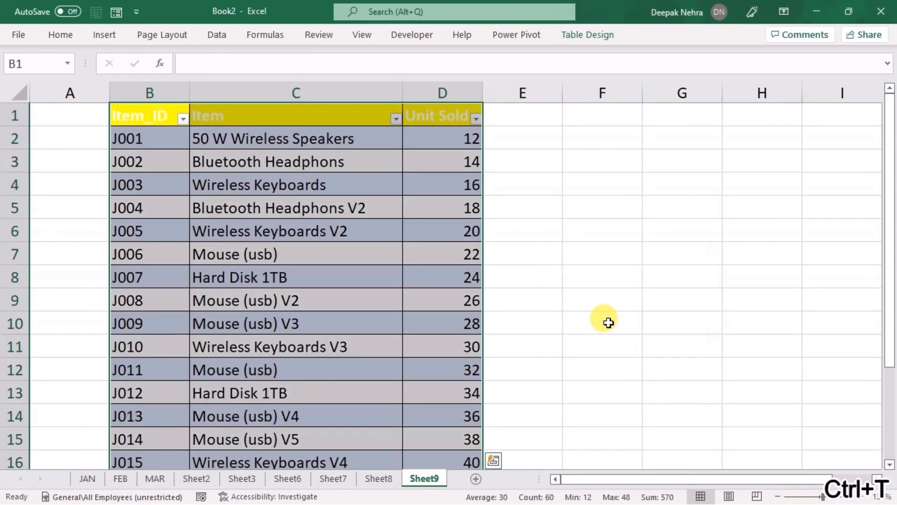
click(608, 322)
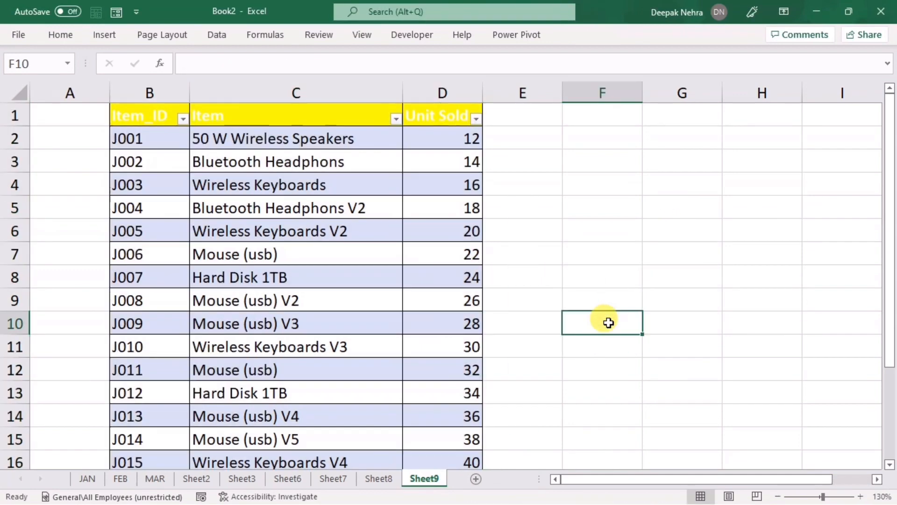
- Set the font color of the Sheet9 table's header row to black
click(269, 122)
drag(164, 118, 429, 124)
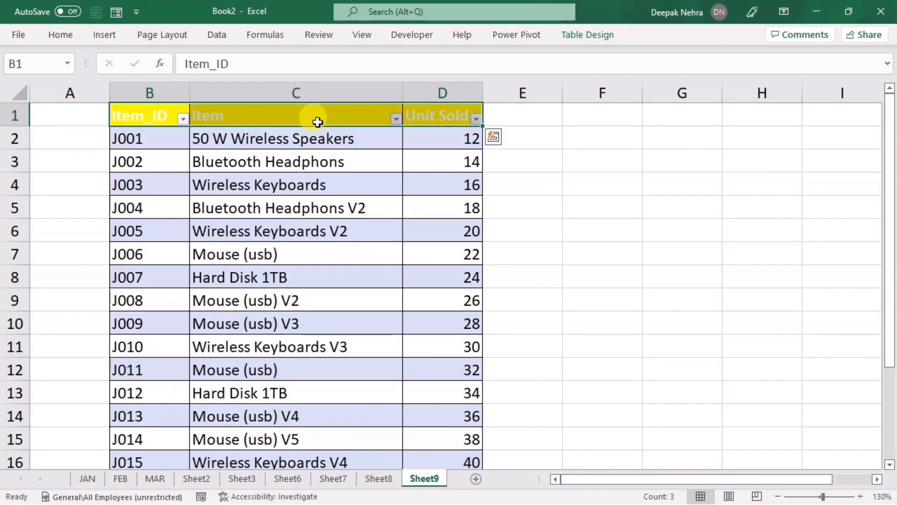
right_click(320, 123)
click(412, 46)
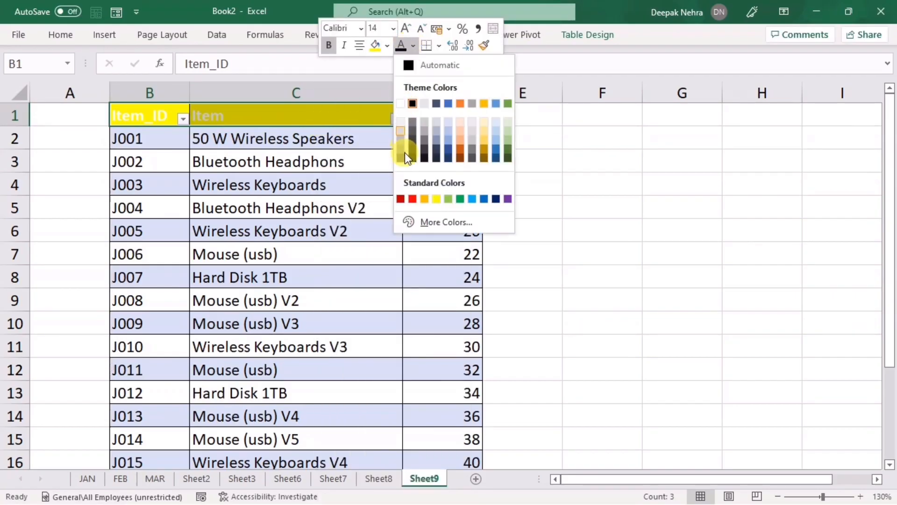
click(411, 156)
click(374, 226)
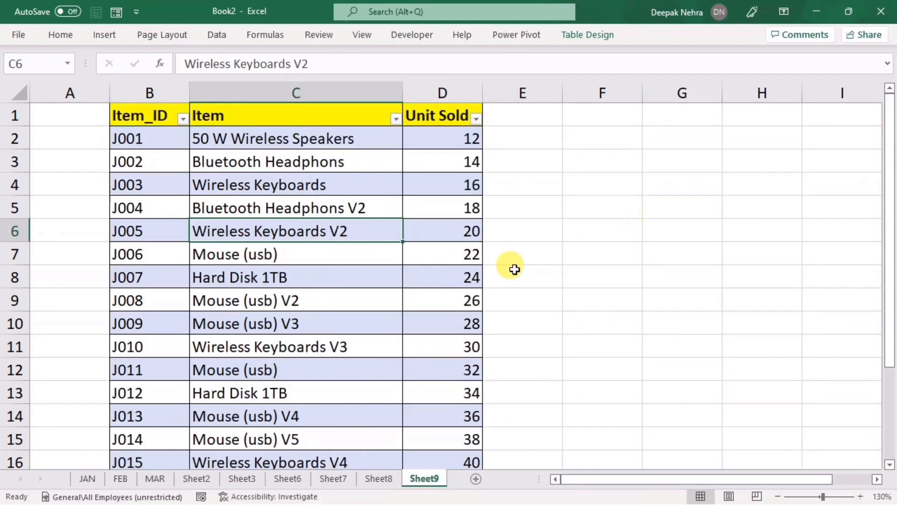
scroll(444, 295, down, 2)
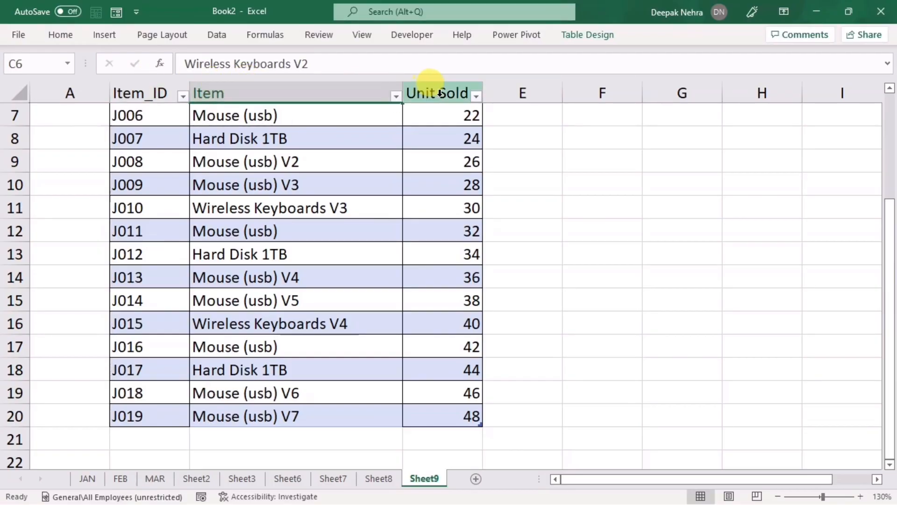
scroll(435, 172, up, 2)
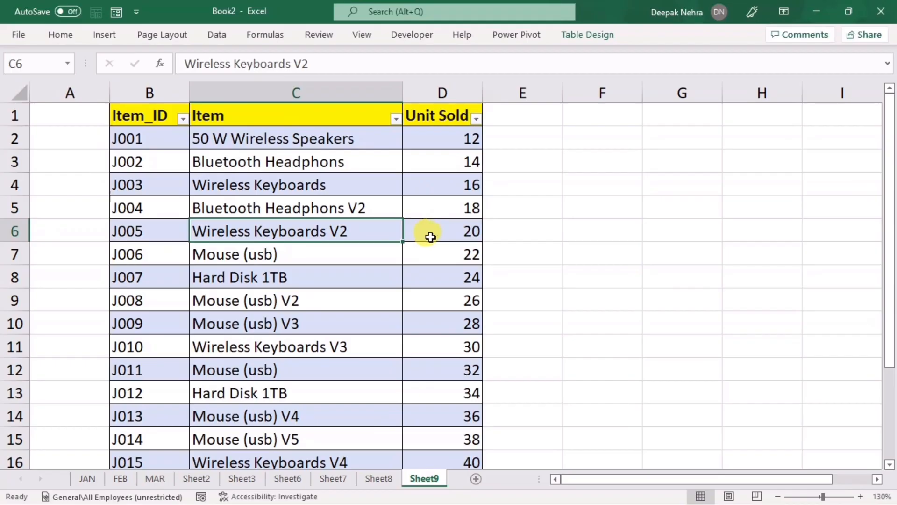
scroll(431, 237, down, 3)
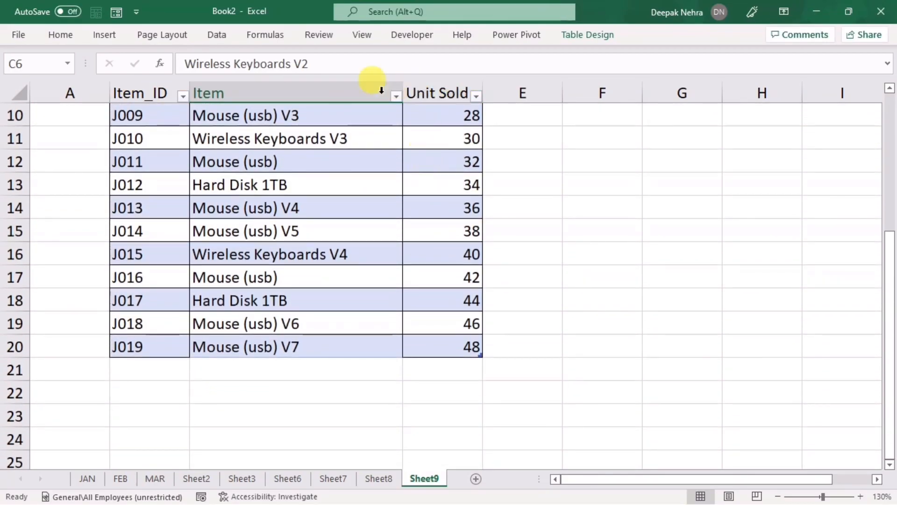
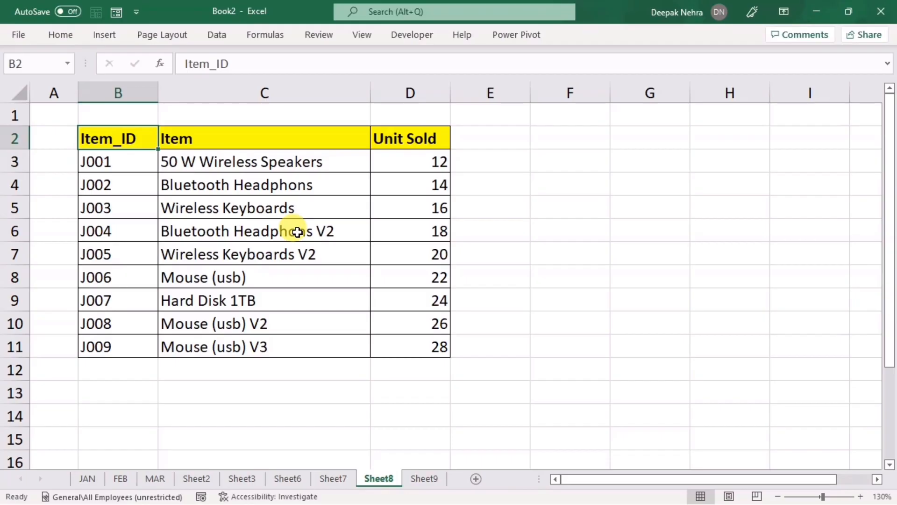
- Examine the Commands Not in the Ribbon list in the Quick Access Toolbar options and close the options without changes
click(303, 250)
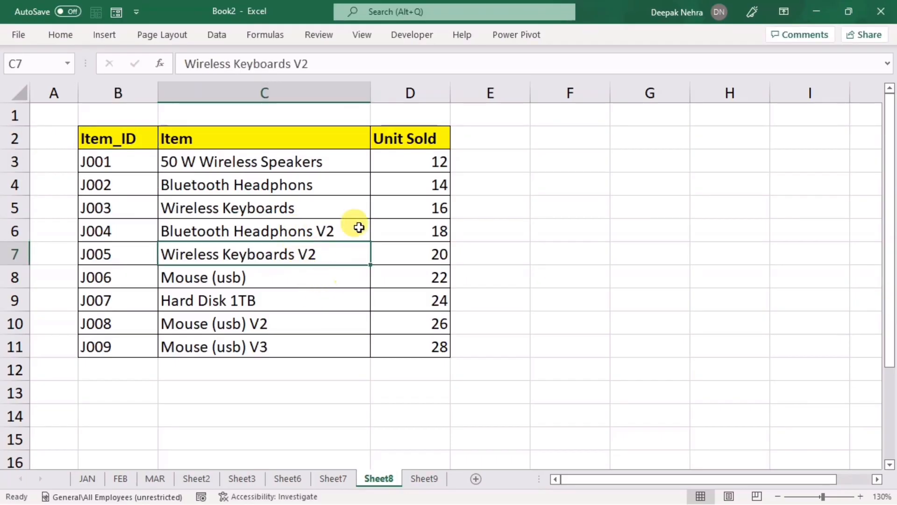
click(137, 13)
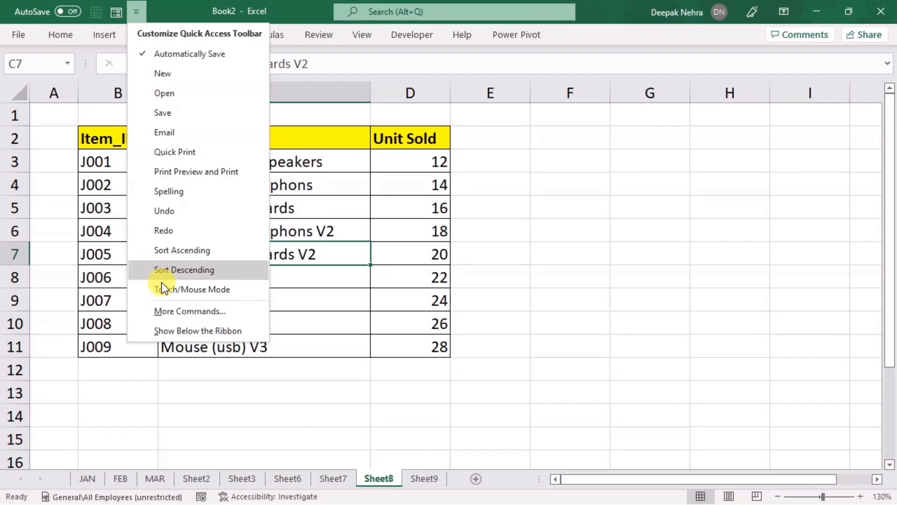
click(190, 310)
click(447, 94)
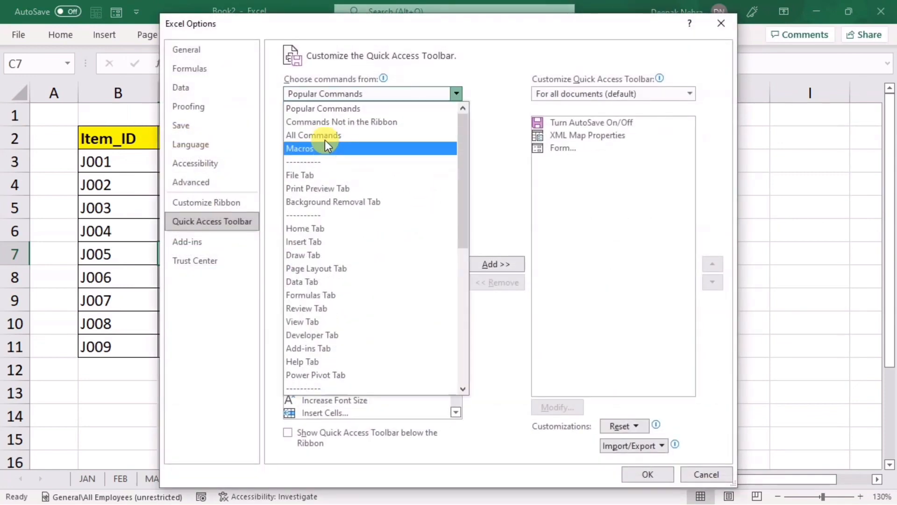
click(368, 123)
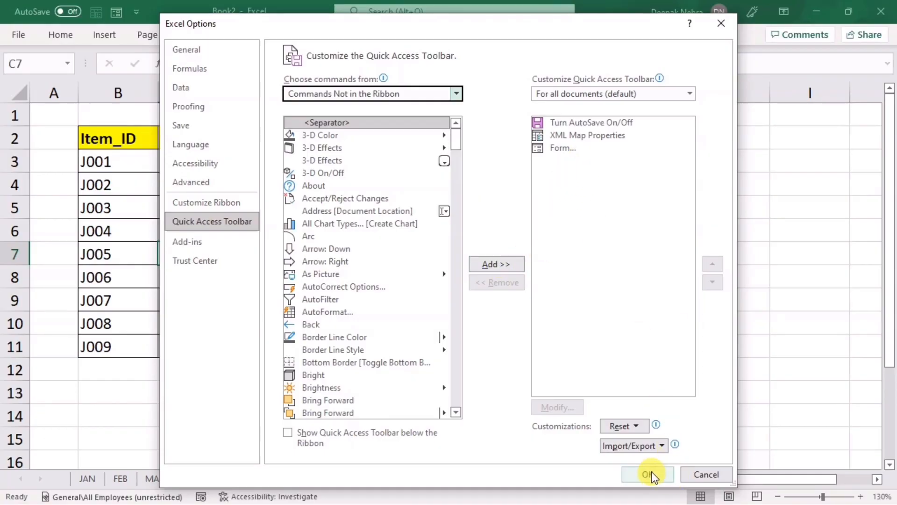
click(720, 24)
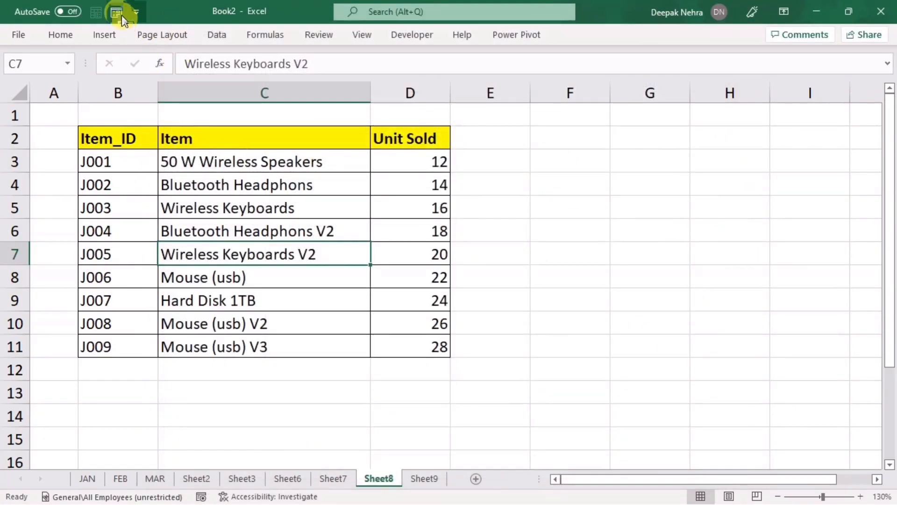
- Add a new record to the Sheet8 data through the data entry form with Item ID J011, Item Xyz and Unit Sold 23
click(257, 232)
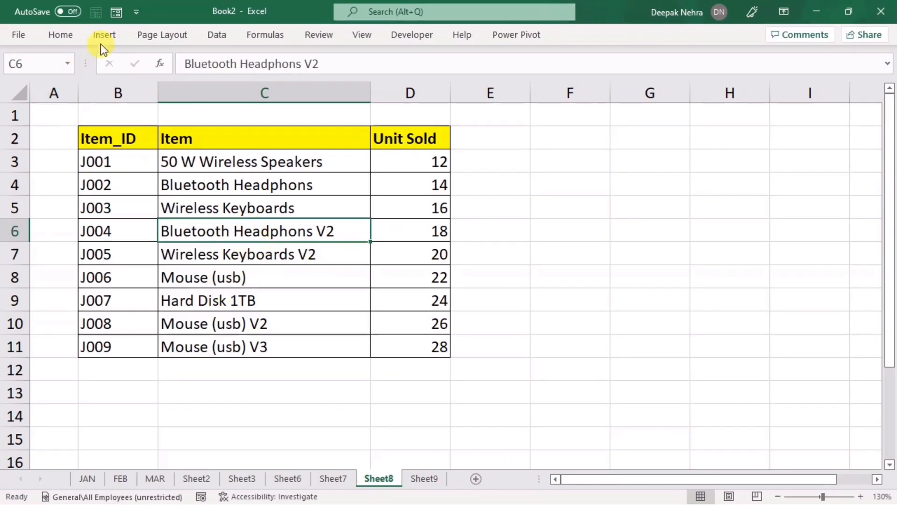
click(115, 12)
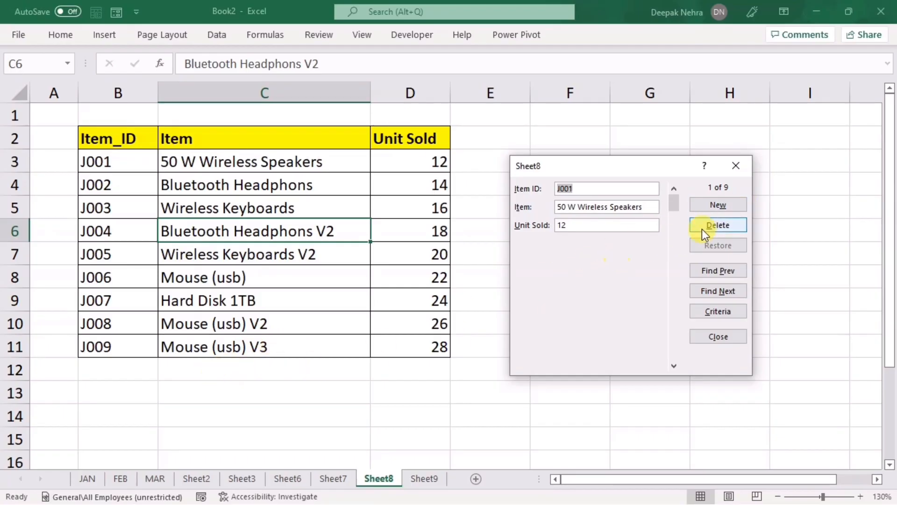
click(717, 204)
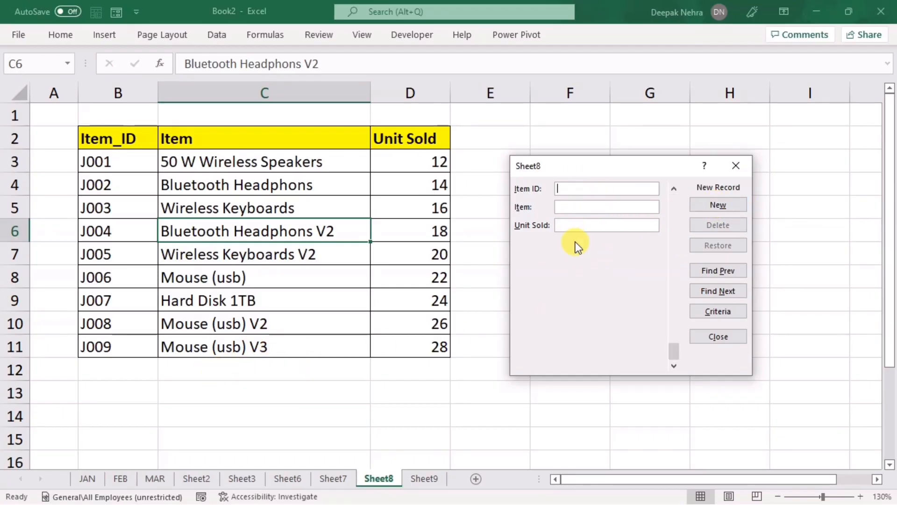
text(J011)
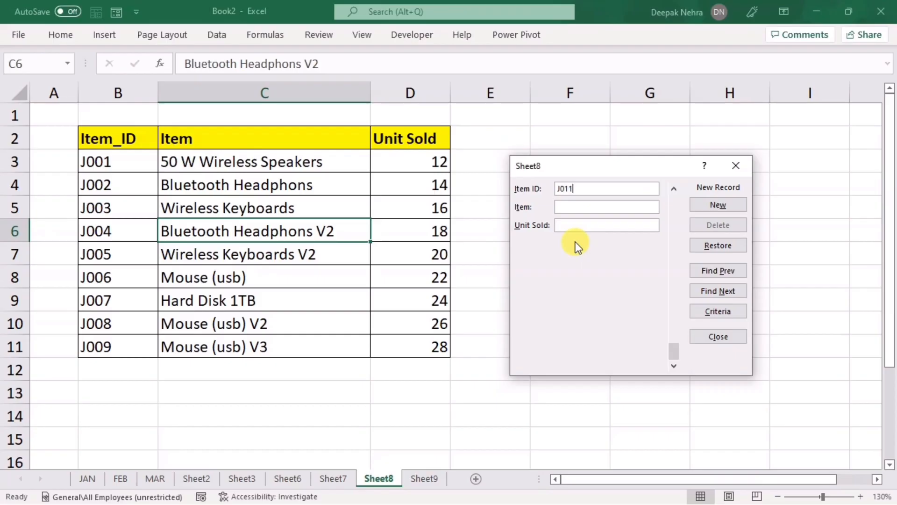
key(Tab)
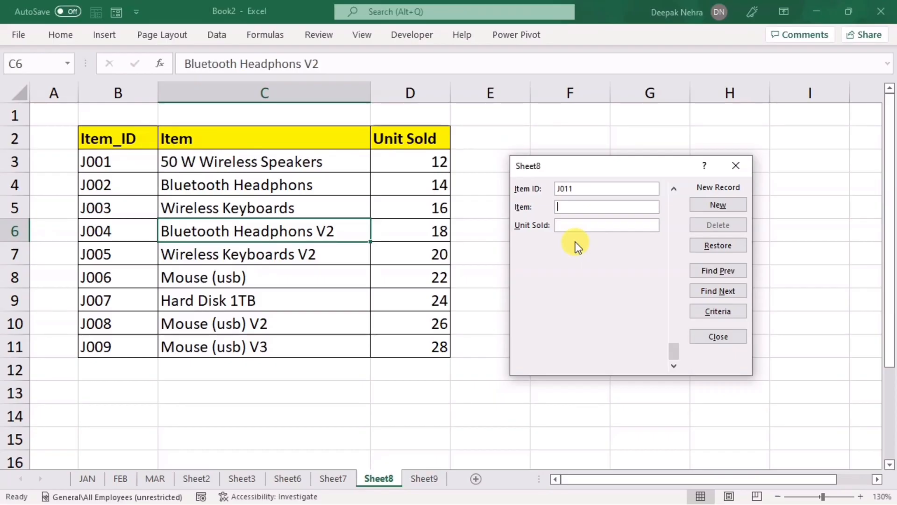
text(Xyz)
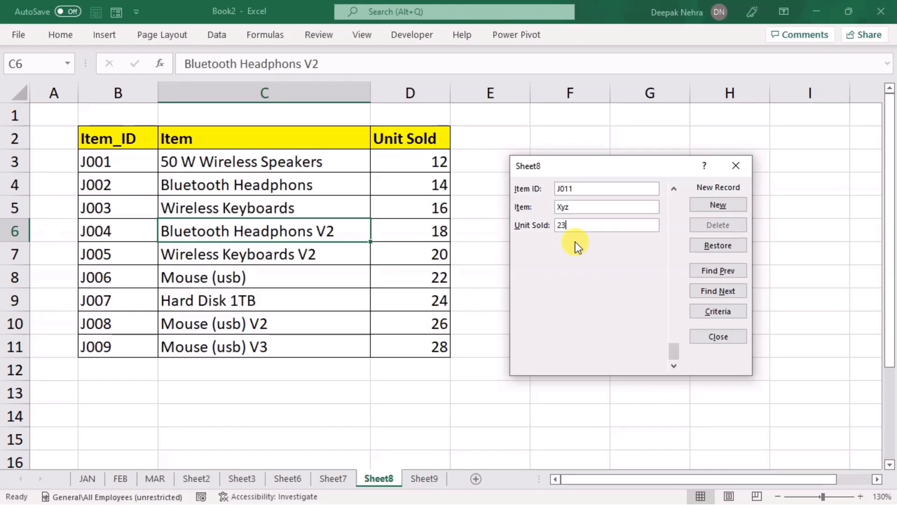
text(23)
click(718, 205)
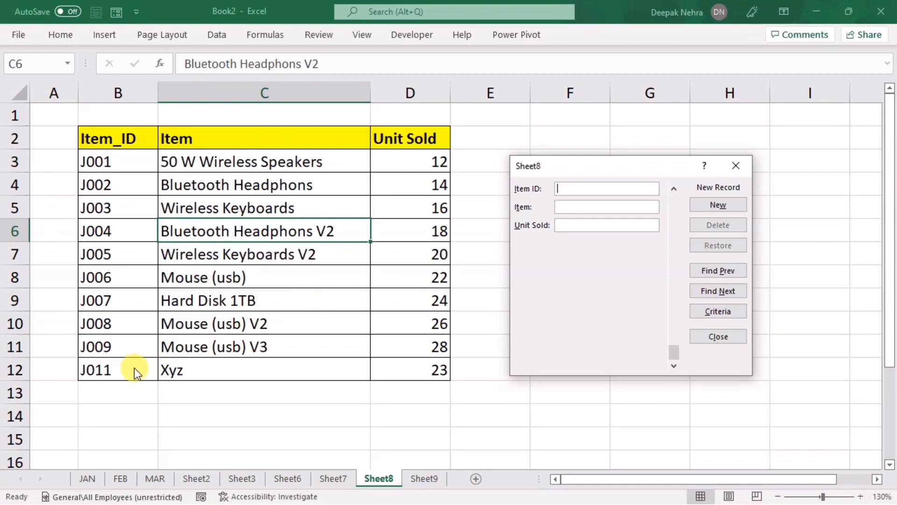
- Find the J009 Mouse (usb) V3 record in the data form, delete it and close the form
click(704, 271)
click(705, 271)
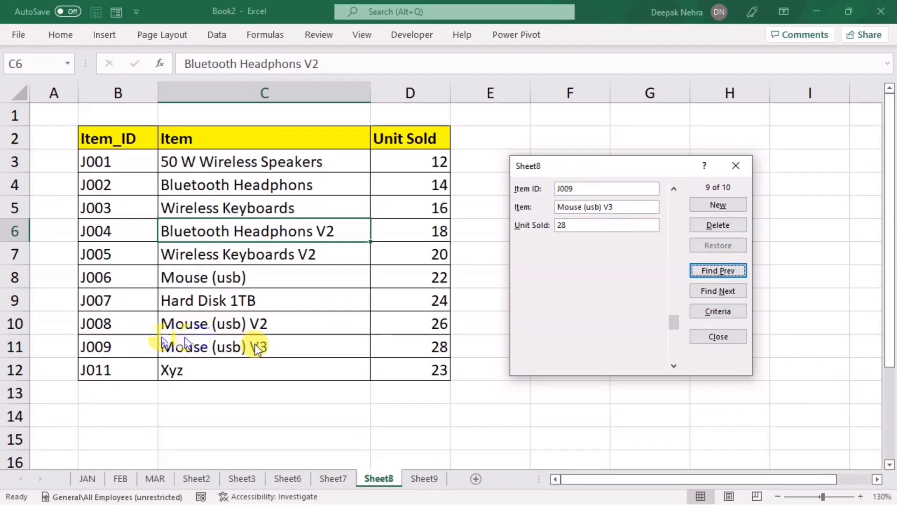
click(720, 226)
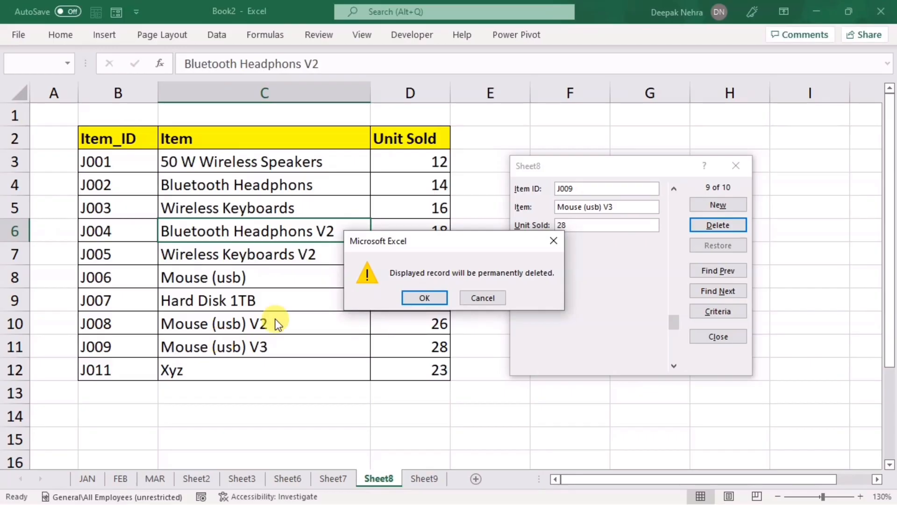
click(409, 293)
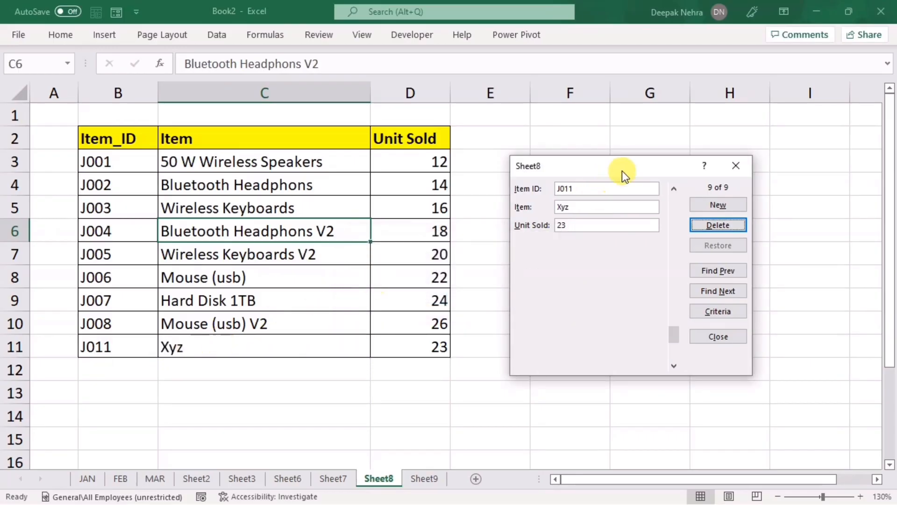
click(732, 168)
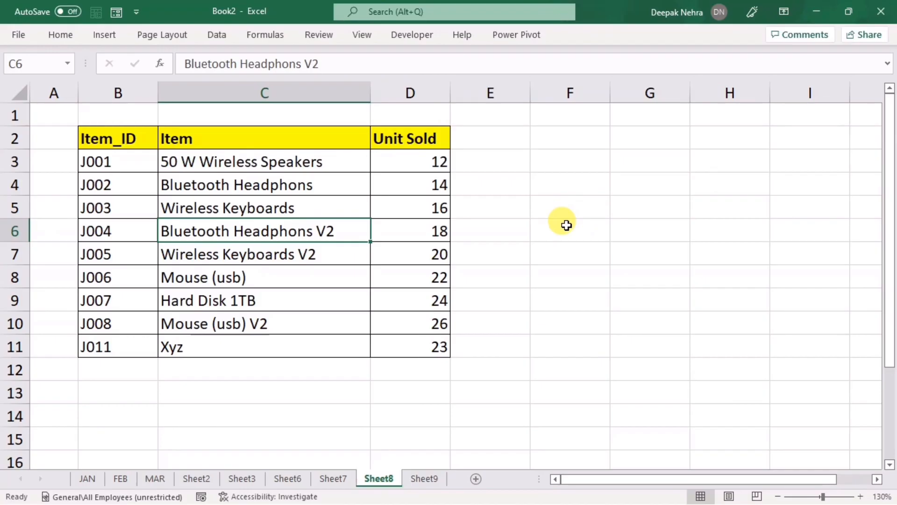
click(294, 246)
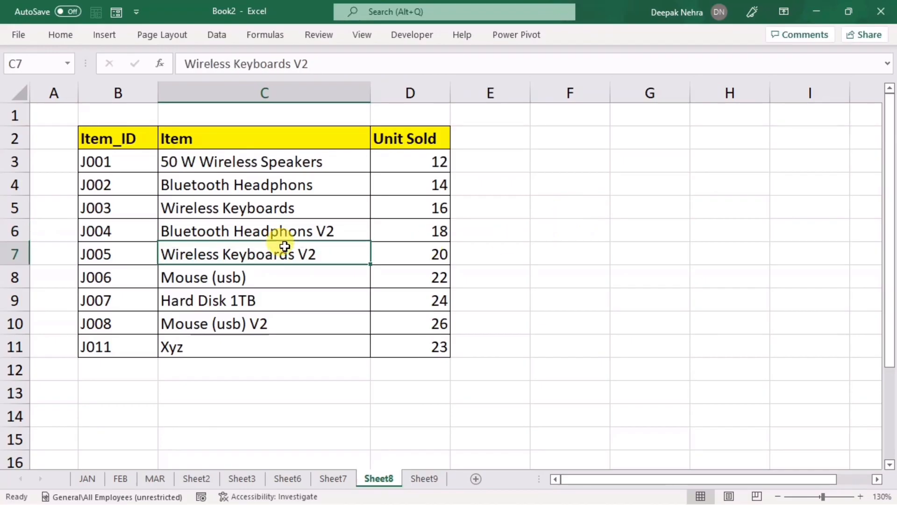
- Convert the Sheet8 data range B2:D11 into a table with headers
key(ctrl+t)
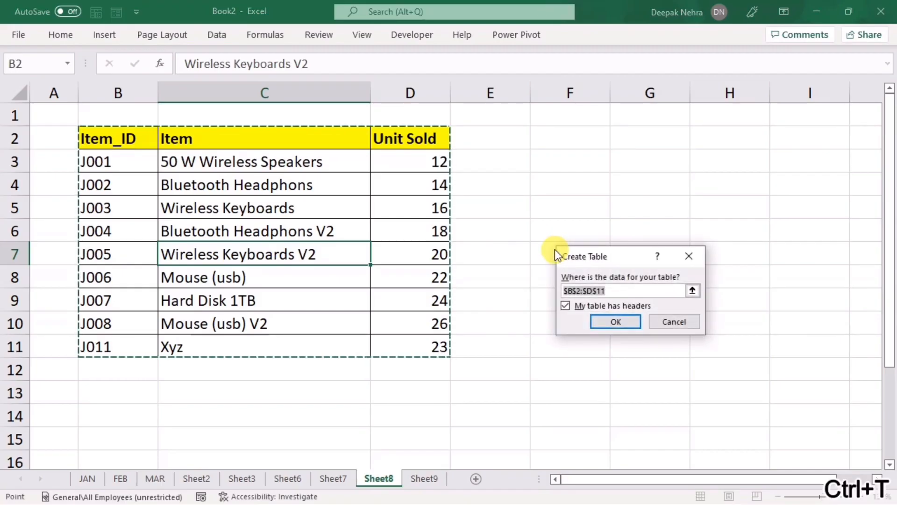
click(598, 322)
click(275, 271)
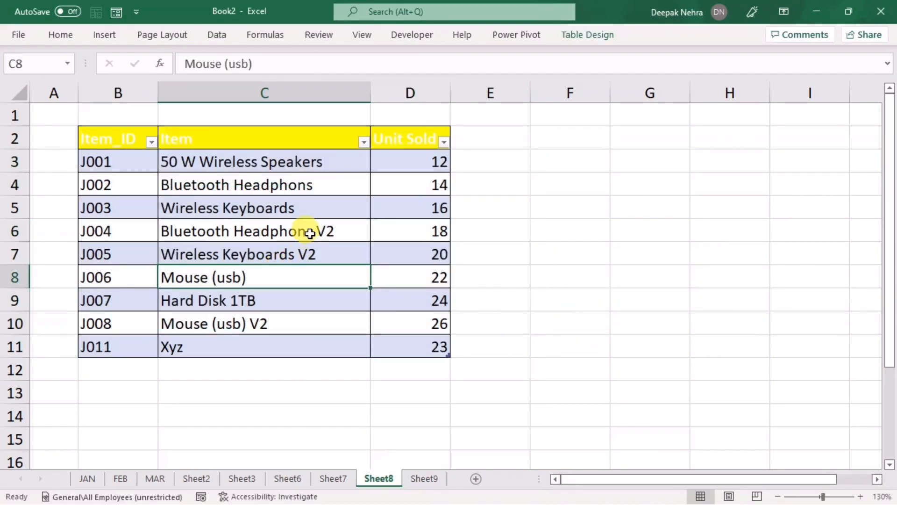
- Find the J011 Xyz record in the table's data form, delete it, close the form and undo the last change
click(117, 15)
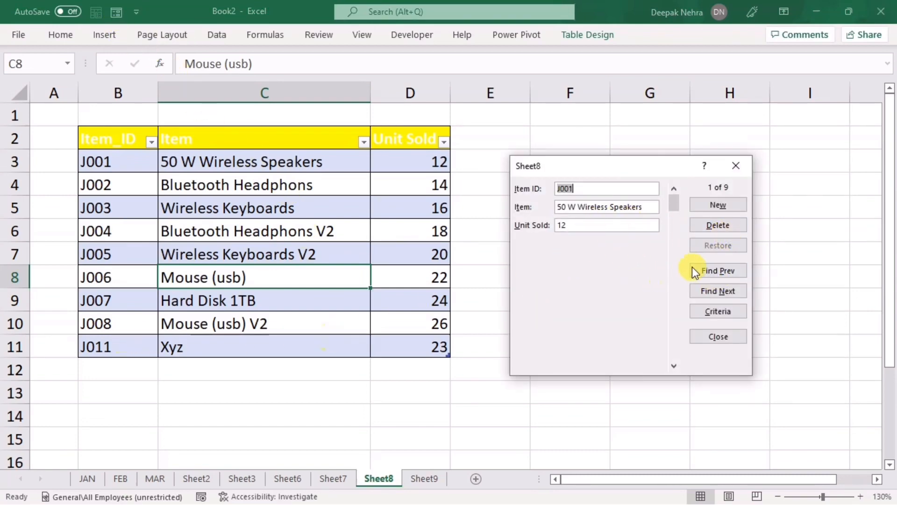
click(625, 193)
click(722, 292)
click(721, 292)
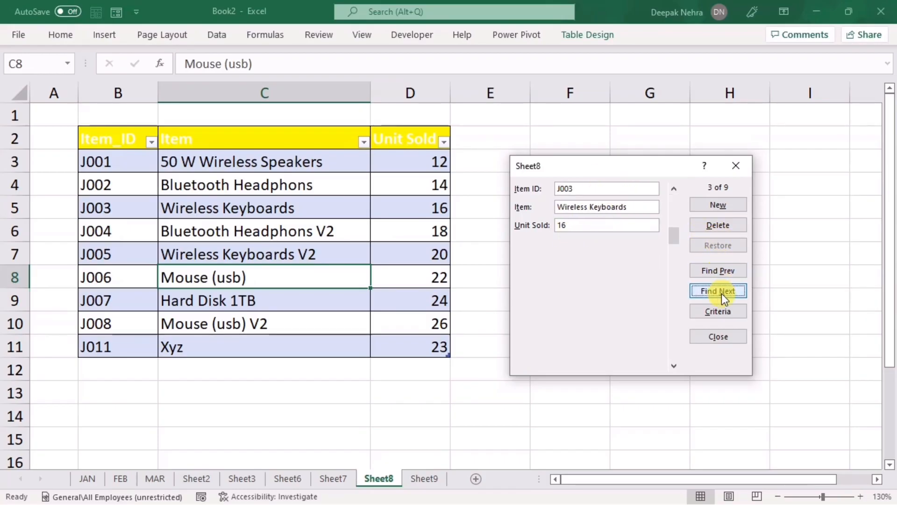
click(722, 292)
click(722, 292)
click(721, 292)
click(721, 292)
click(722, 292)
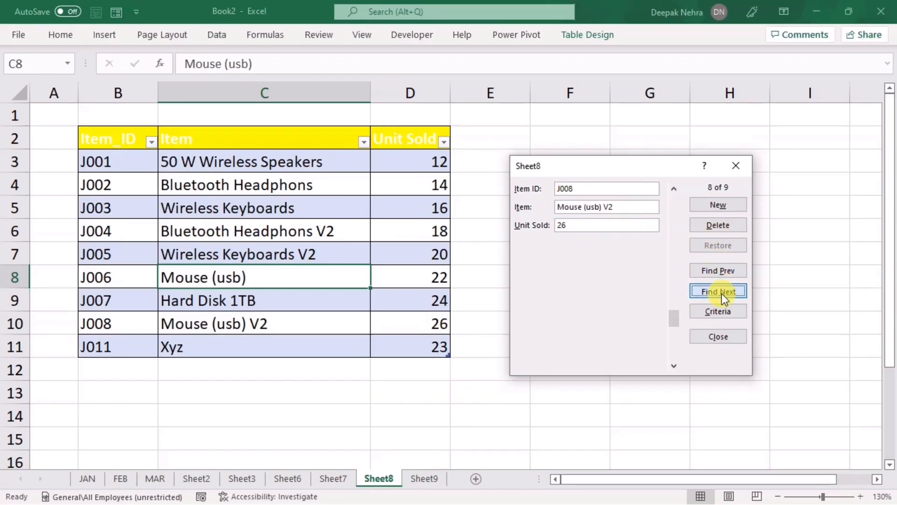
click(722, 292)
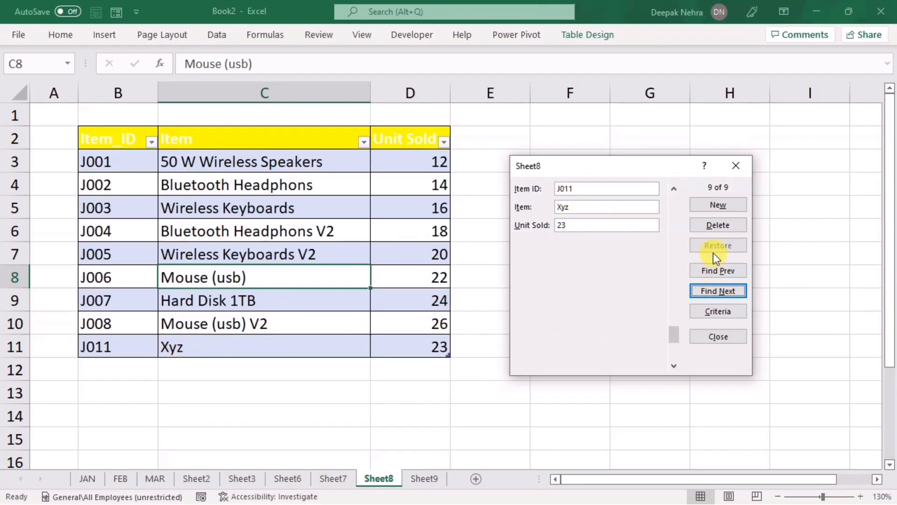
click(716, 227)
click(406, 296)
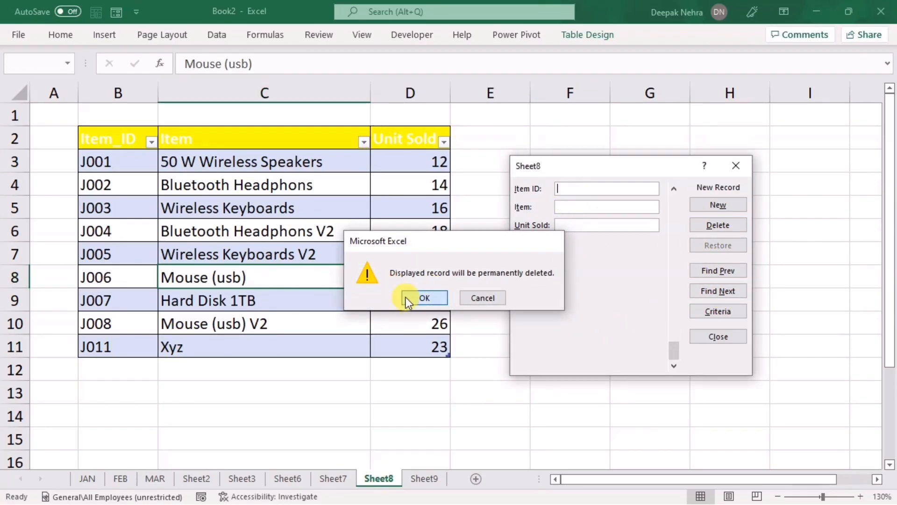
click(736, 167)
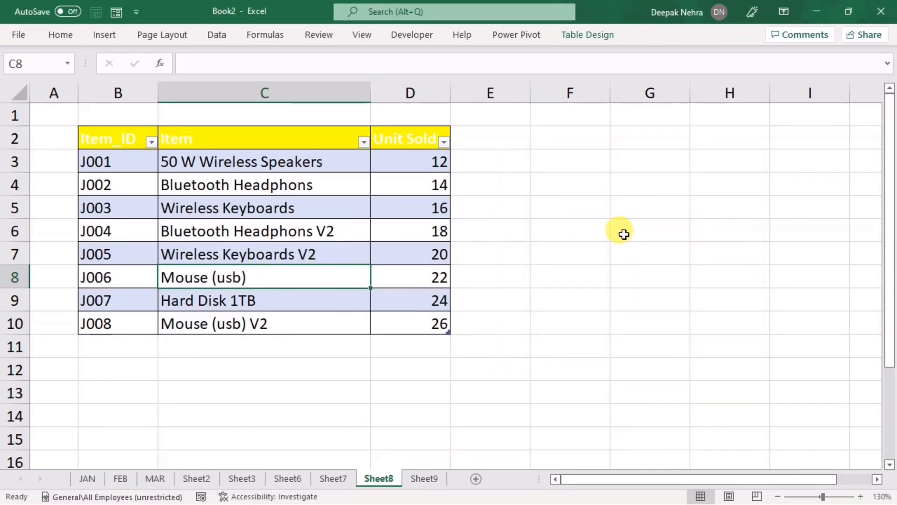
key(ctrl+z)
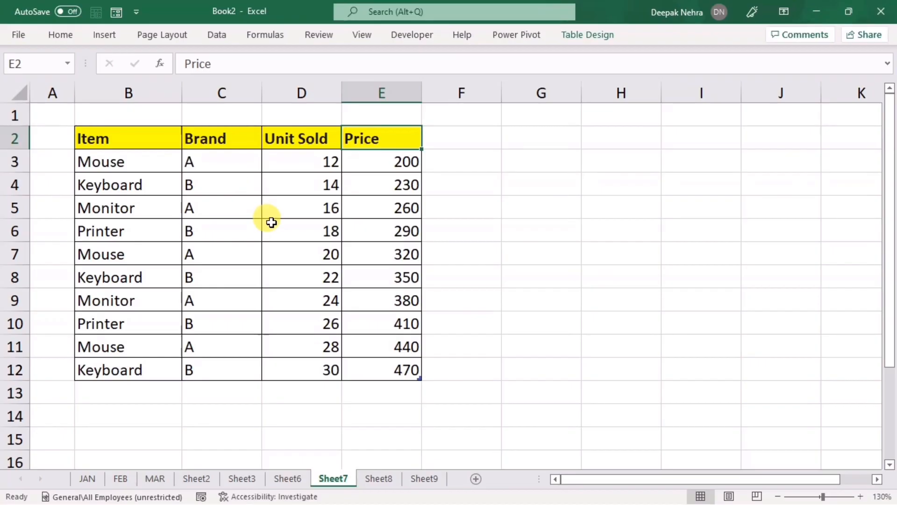
- Check the Sheet7 table's name and add a Total column directly after Price with its header in F2
click(281, 232)
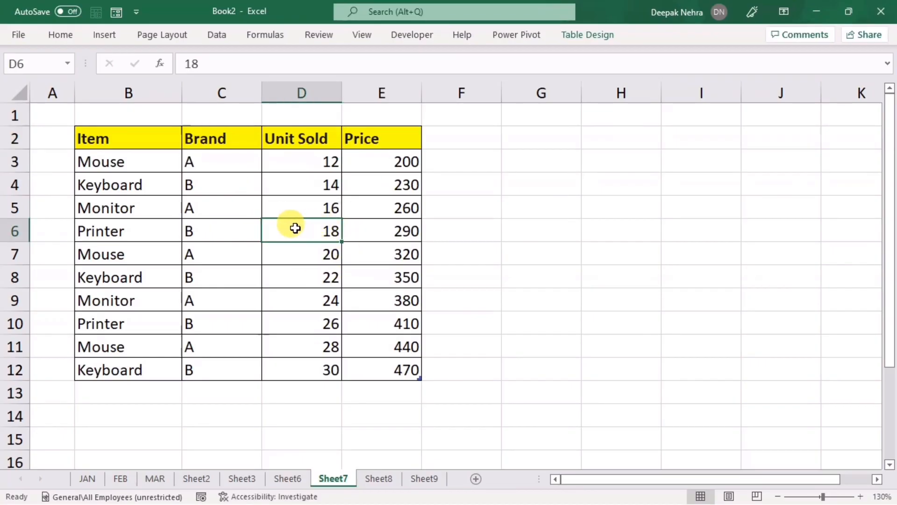
click(588, 34)
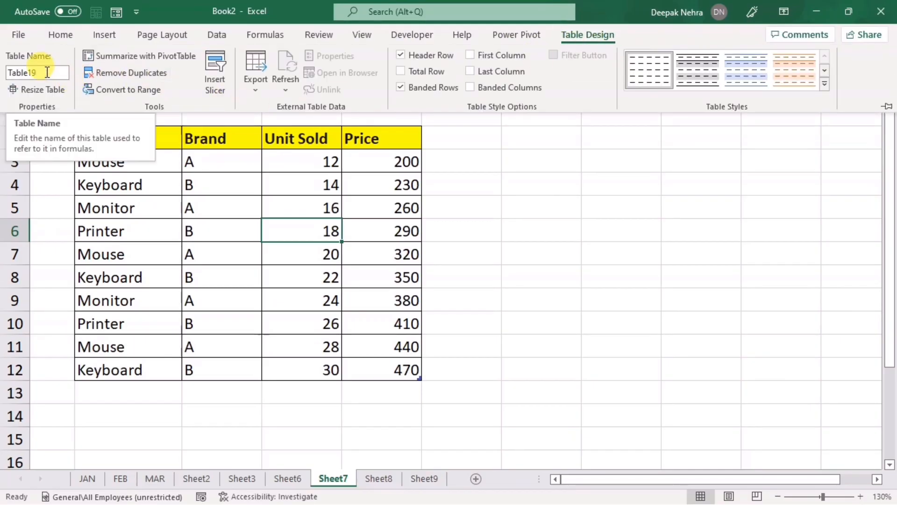
click(456, 138)
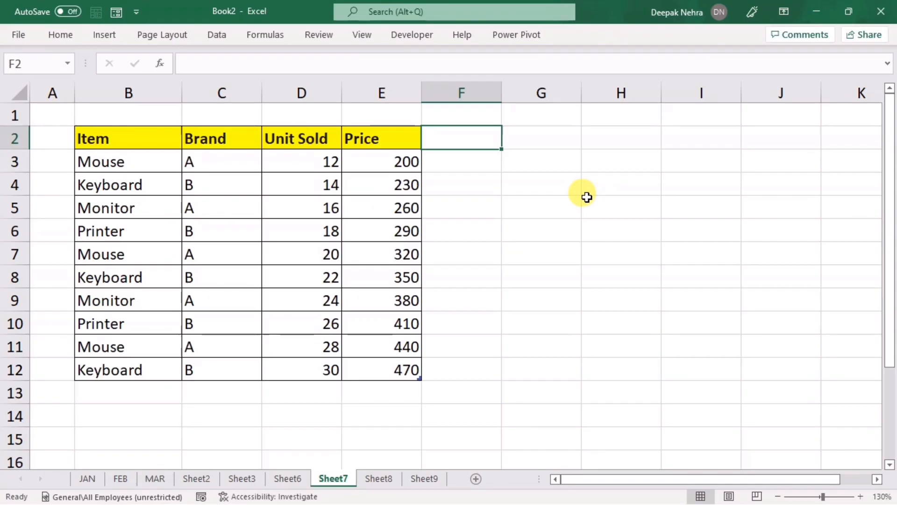
text(Total)
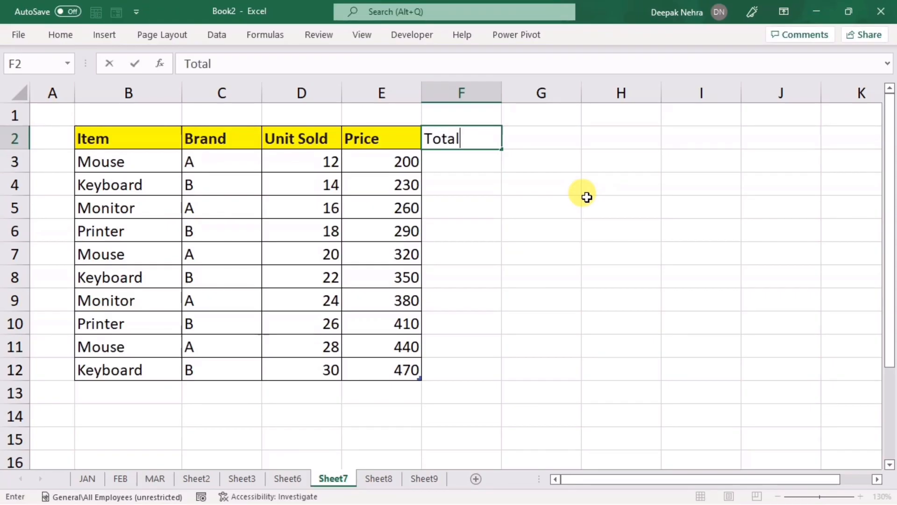
key(Return)
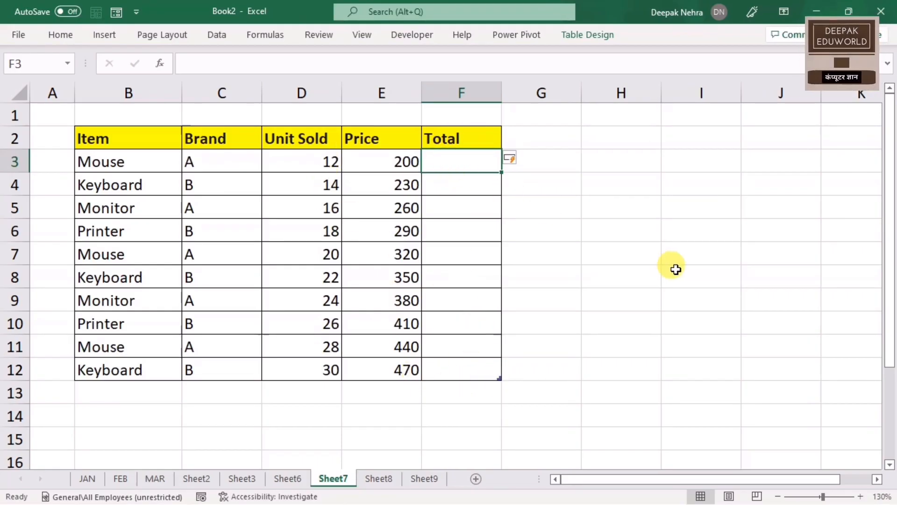
- Enter a trial value of 34 in the first Total cell, F3, and clear it
text(34)
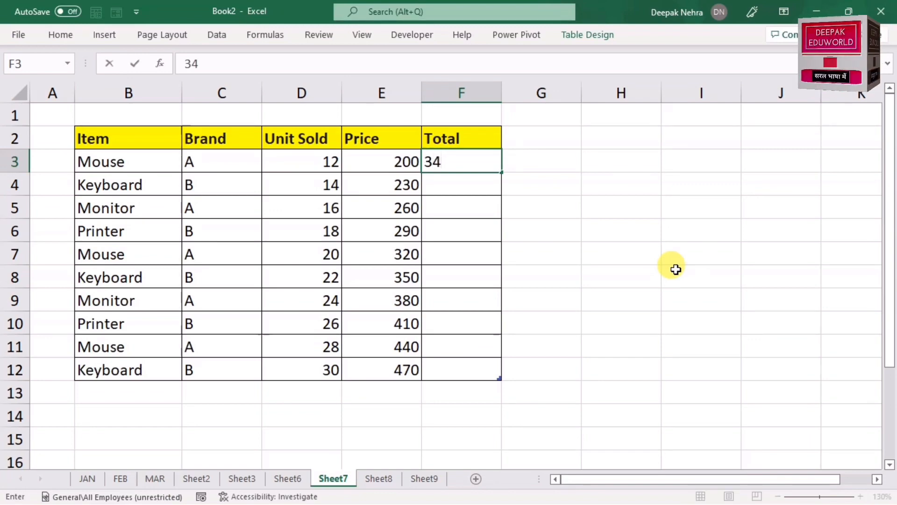
key(Return)
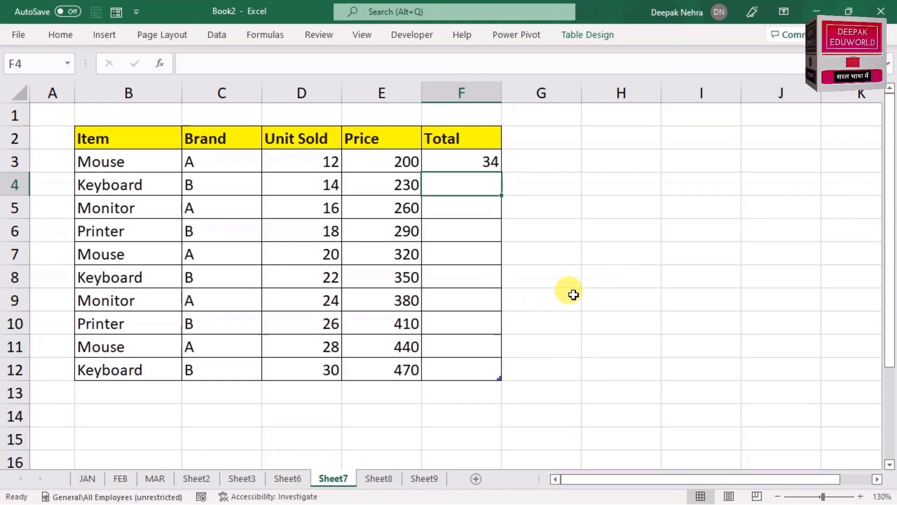
click(479, 164)
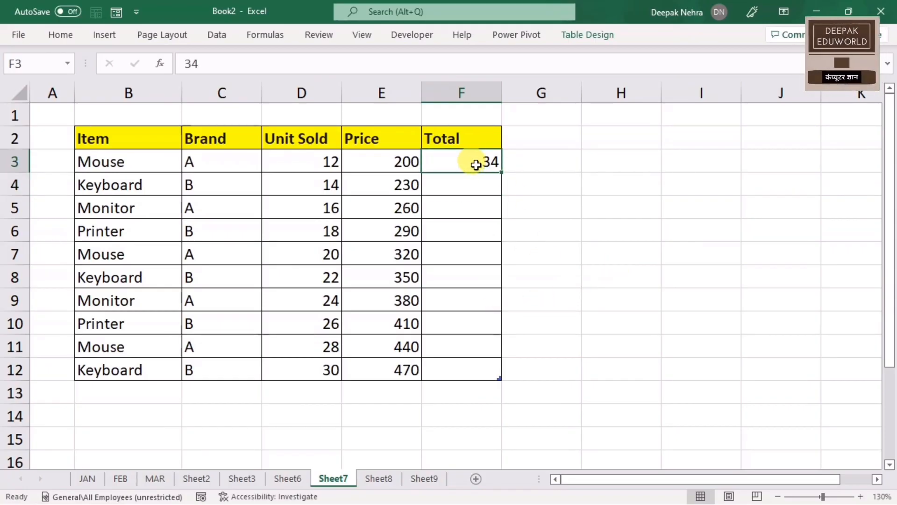
key(Delete)
text(=)
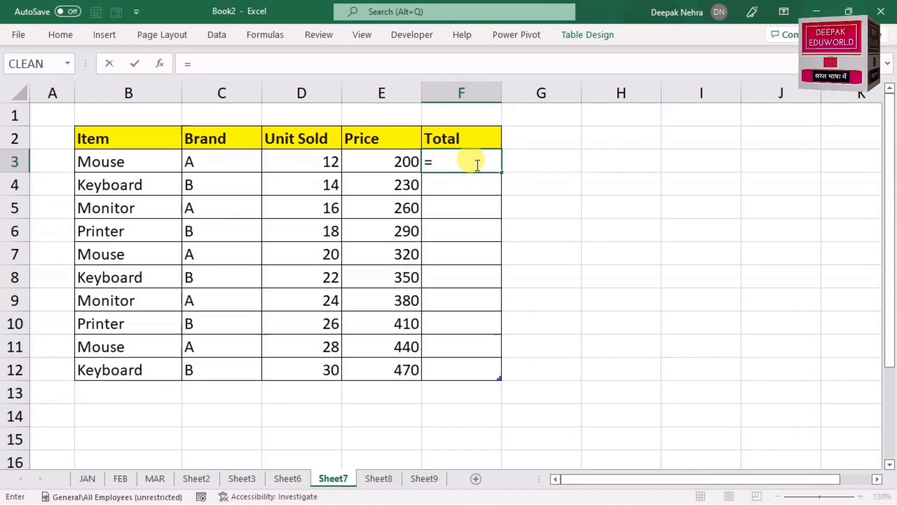
key(Left)
key(Left)
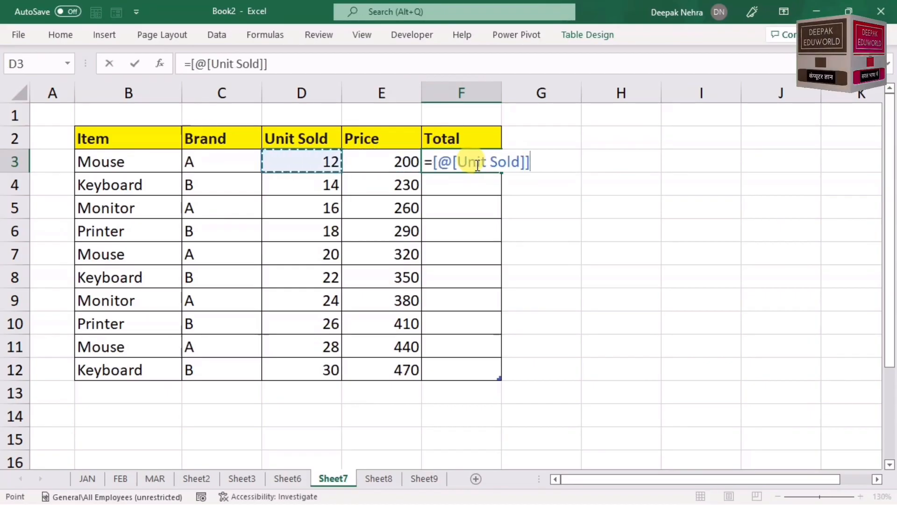
text(*)
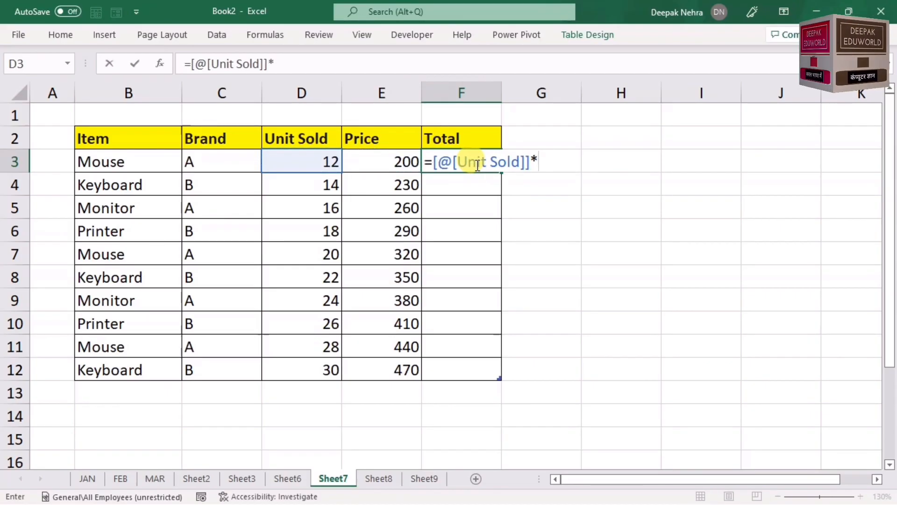
key(Left)
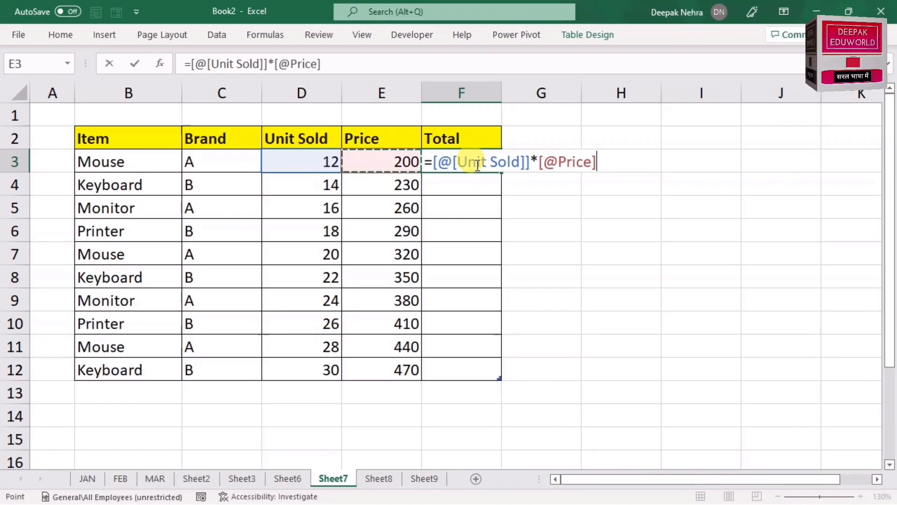
key(Return)
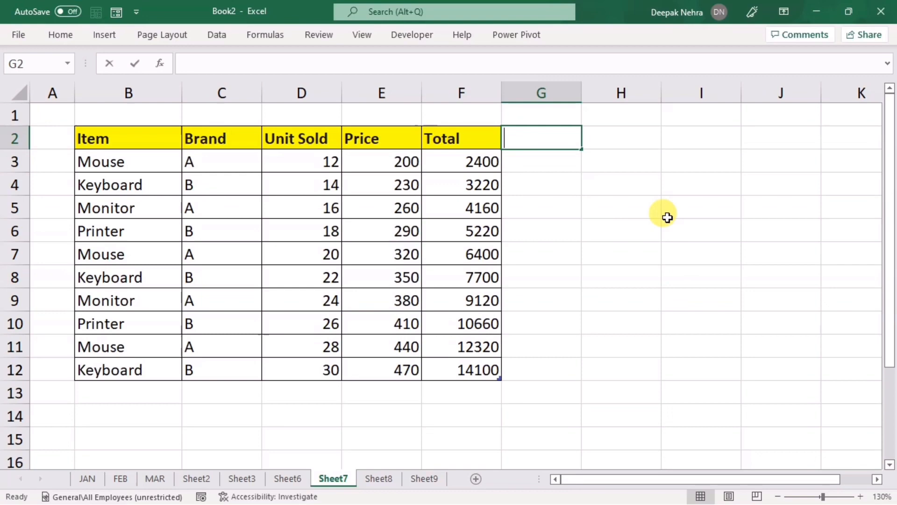
- Add an aver. column beside Total and fill it with =AVERAGE(Table19[@[Unit Sold]:[Total]])
text(aver.)
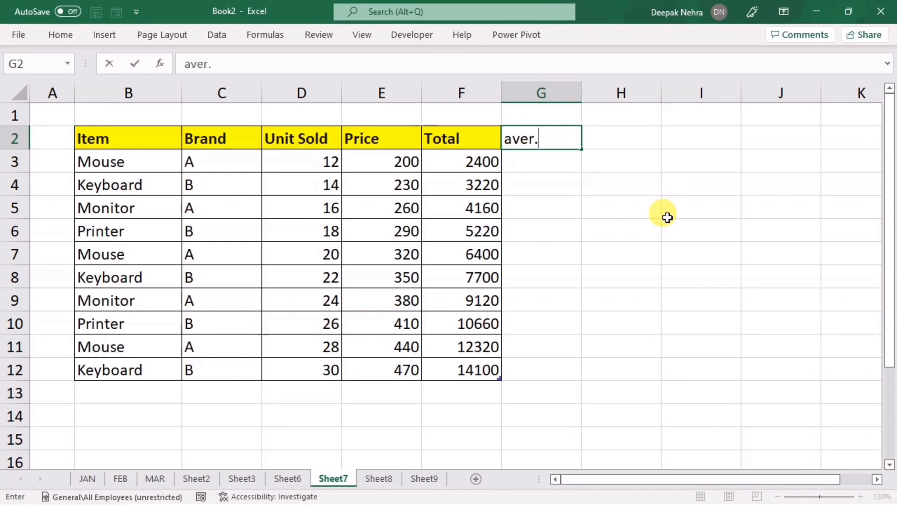
key(Return)
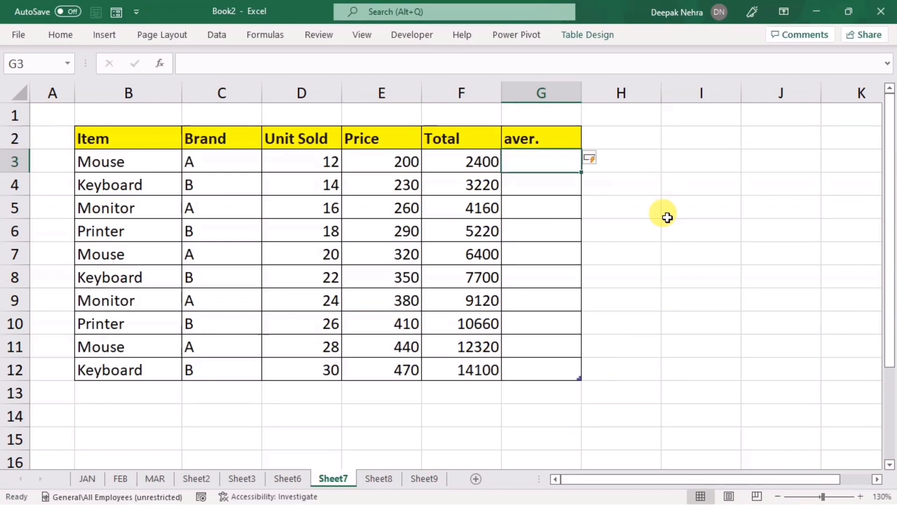
text(=)
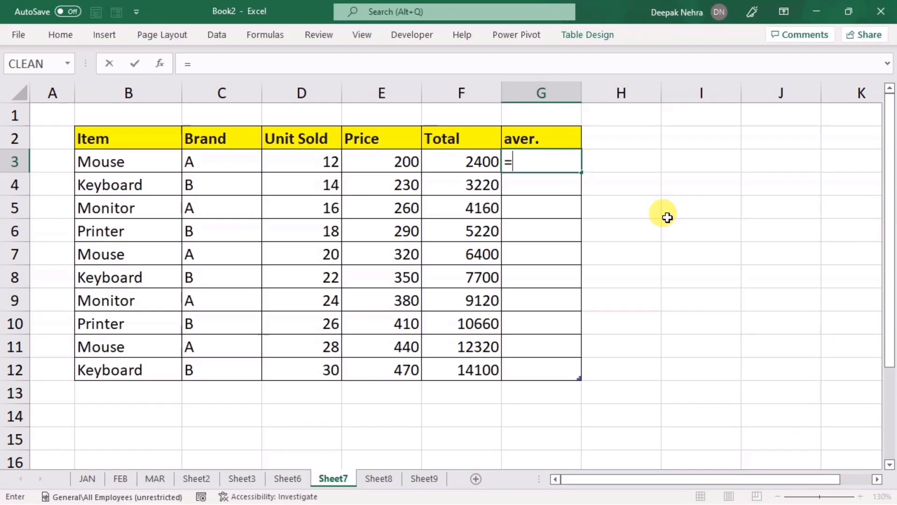
text(aver)
key(Tab)
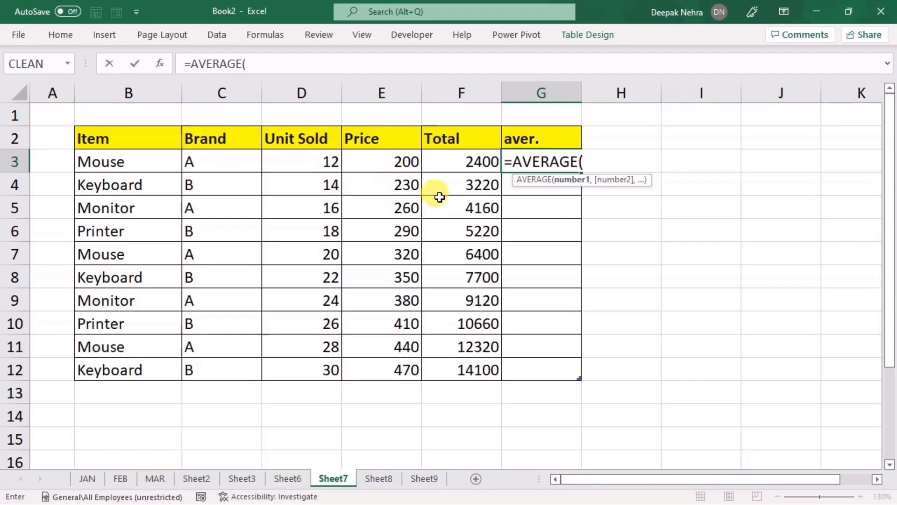
click(306, 164)
drag(306, 163, 427, 160)
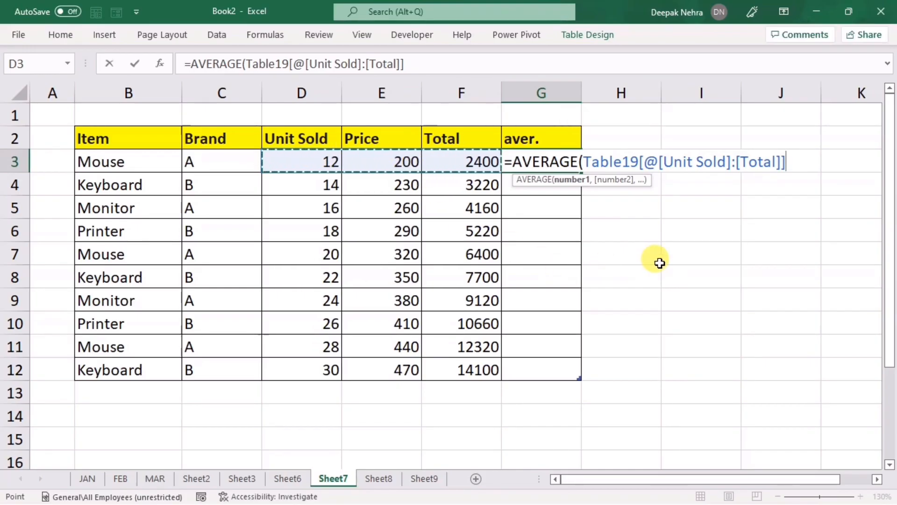
text())
key(Return)
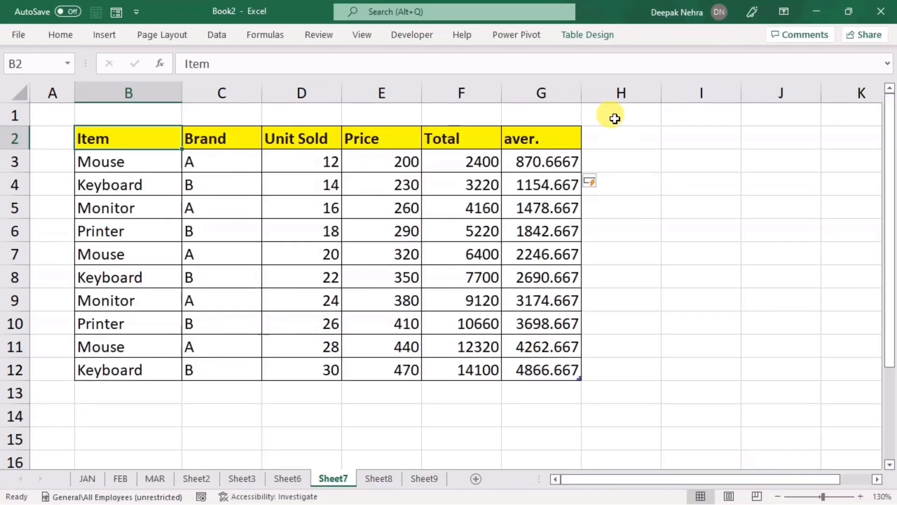
- Apply the green banded table style from the Light group, without a filled header, to the Sheet7 table
click(576, 33)
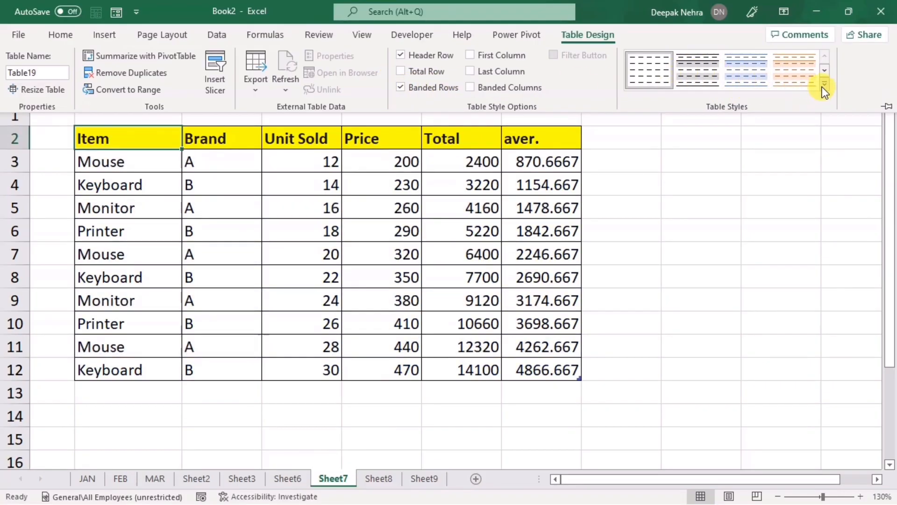
click(825, 89)
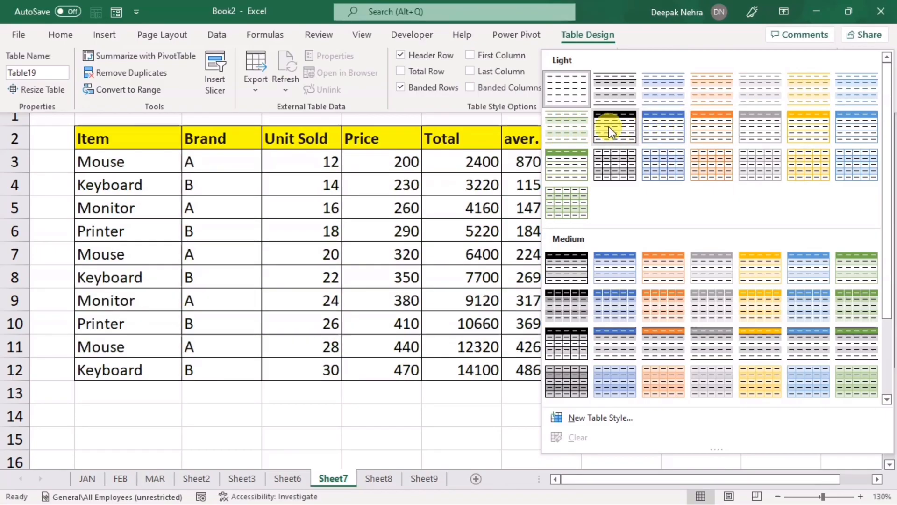
click(572, 126)
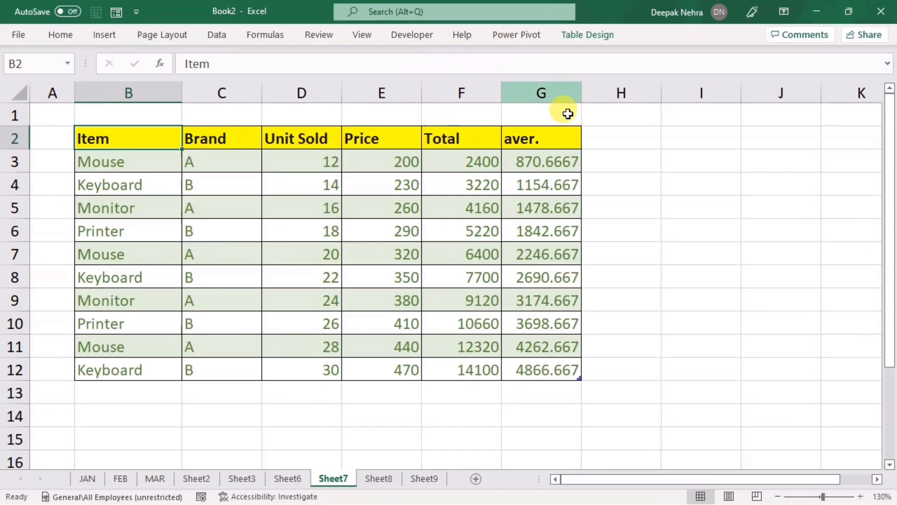
- Keep the ribbon expanded and turn off Banded Rows for the Sheet7 table
key(ctrl+F1)
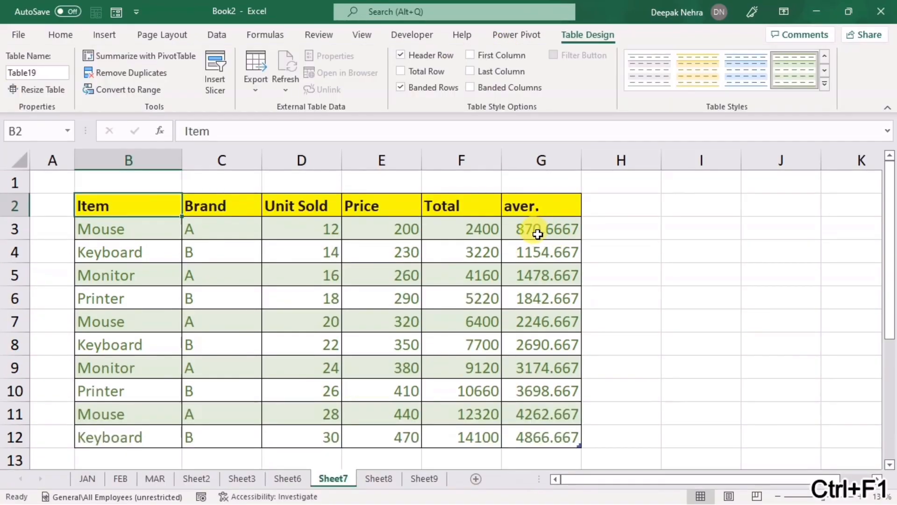
click(595, 246)
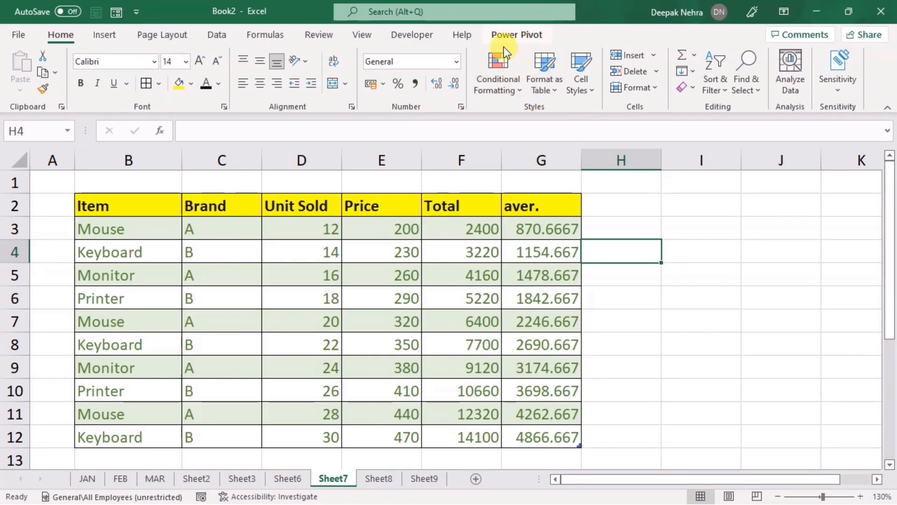
click(526, 275)
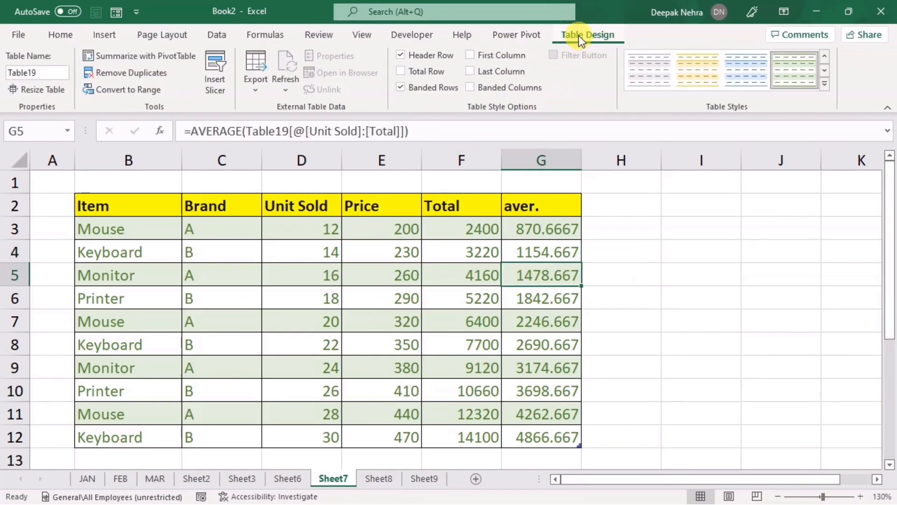
click(415, 88)
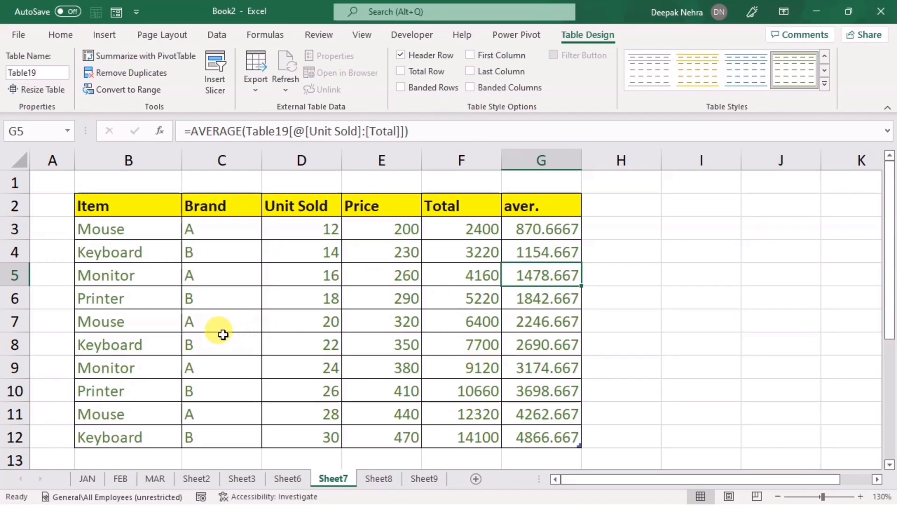
- Toggle Banded Rows on and off twice for the Sheet7 table to compare its row shading, leaving the option off
click(124, 321)
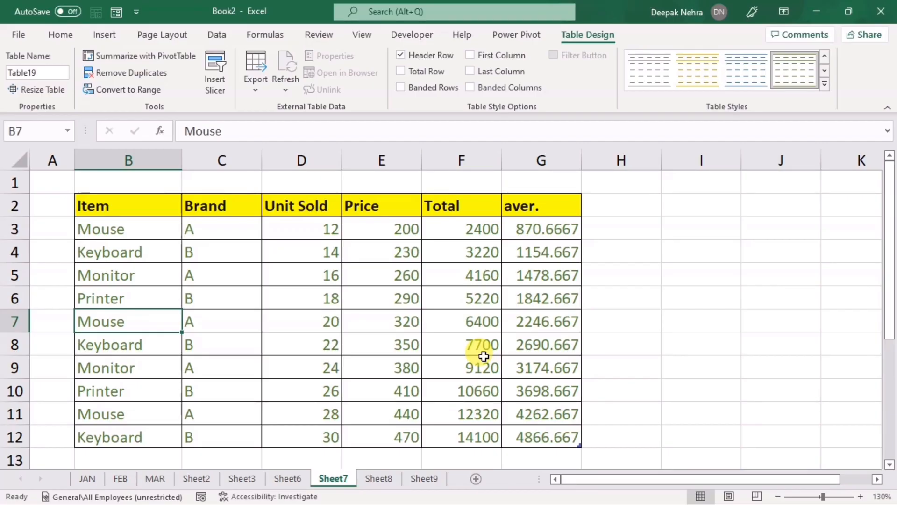
click(401, 89)
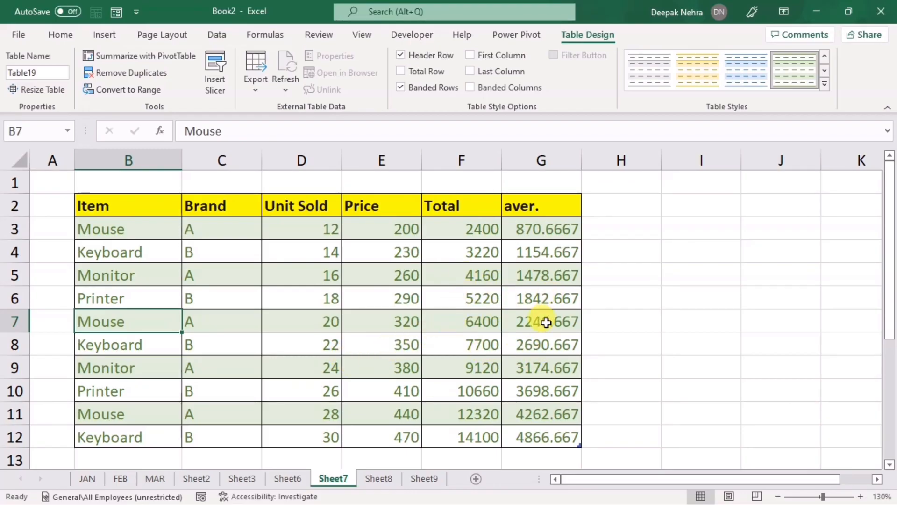
click(411, 88)
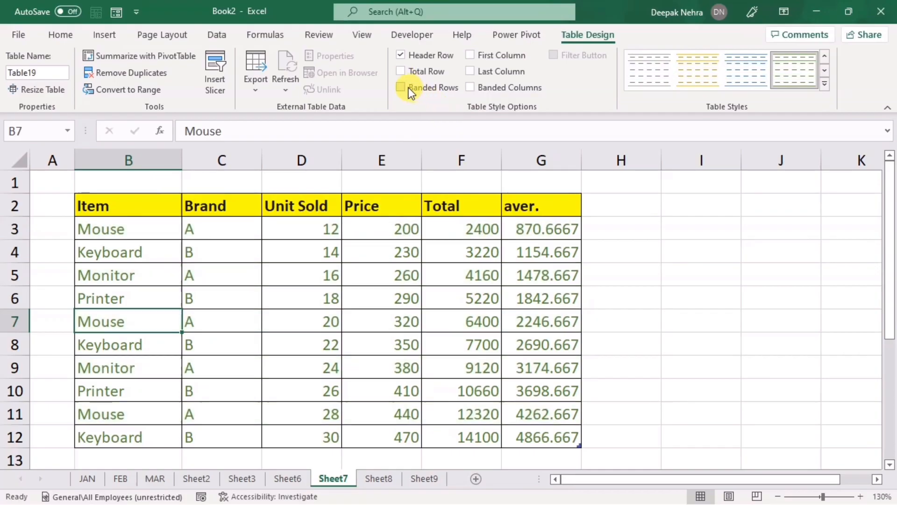
click(408, 88)
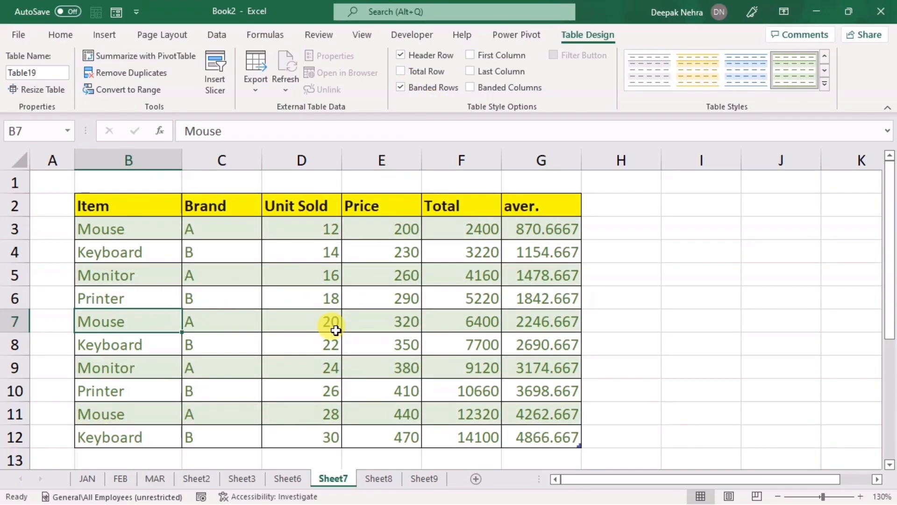
click(414, 86)
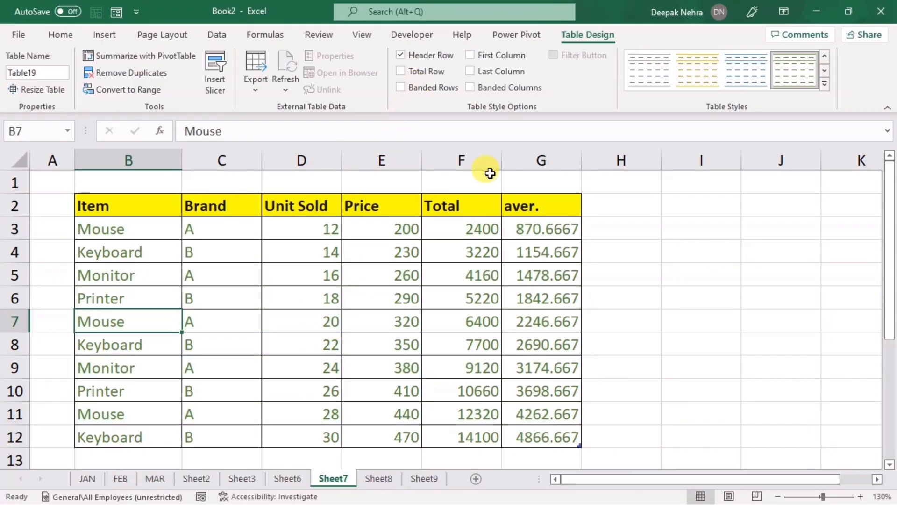
- Turn on Banded Columns for the Sheet7 table to shade alternate columns
click(469, 88)
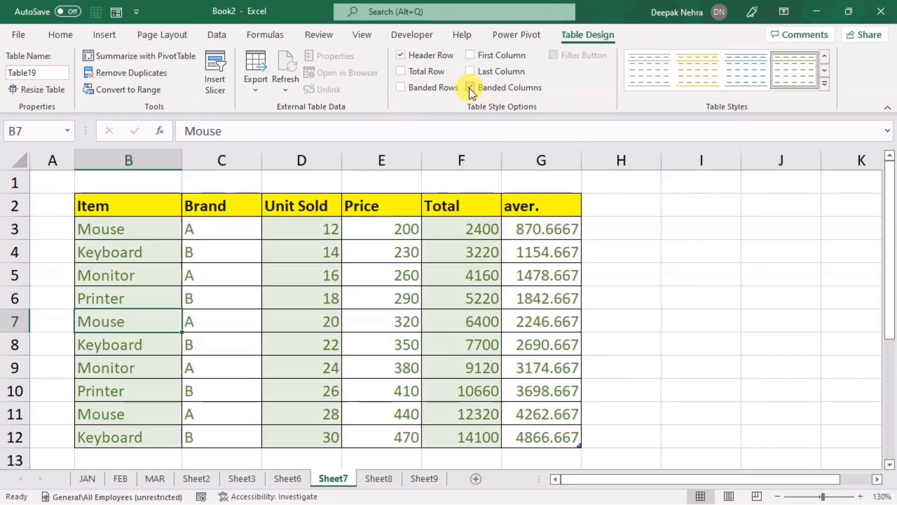